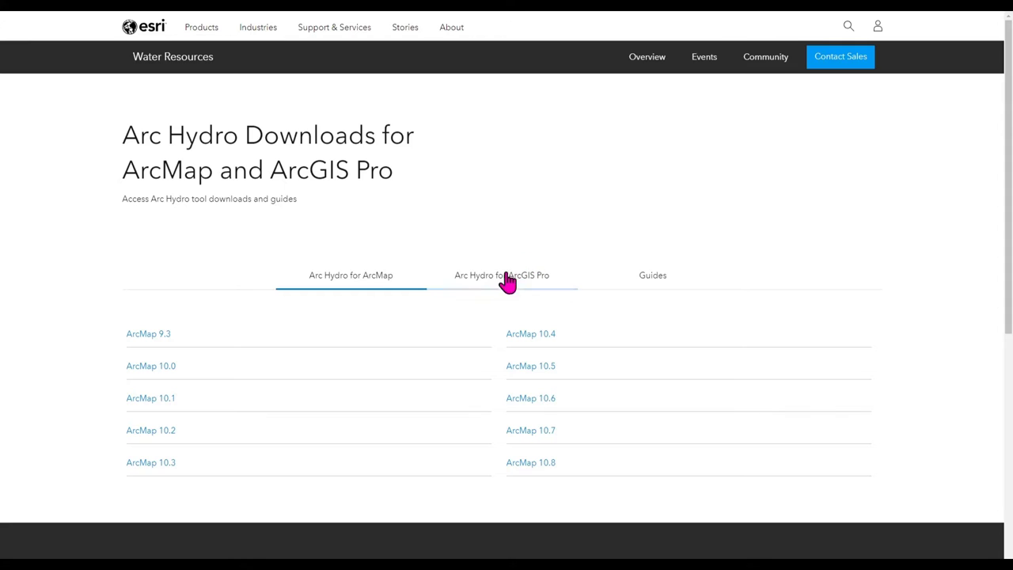
Review the Arc Hydro downloads offered for ArcGIS Pro and the available Arc Hydro guides.
{"action": "left_click", "coordinate": [483, 285]}
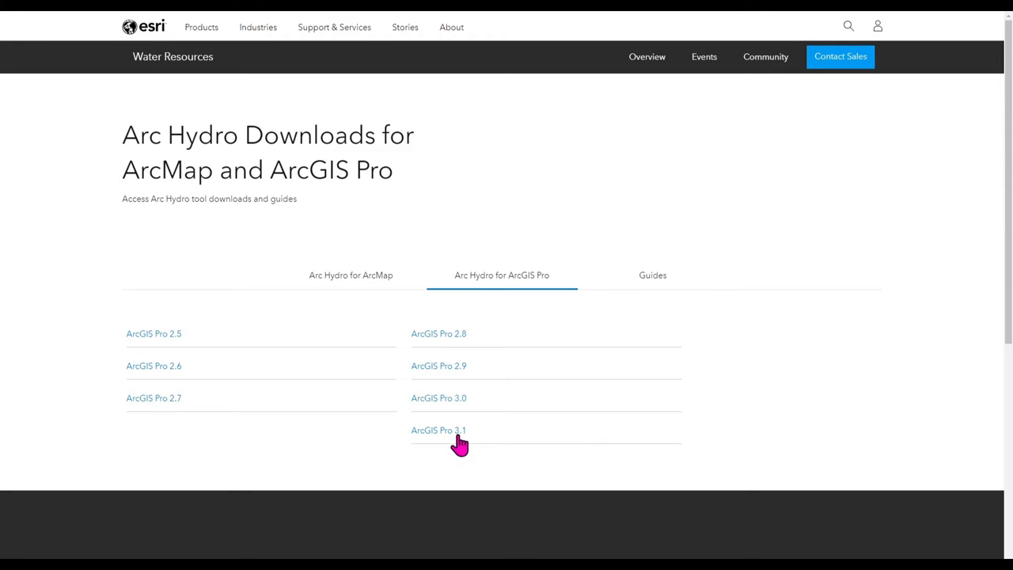
{"action": "left_click", "coordinate": [651, 279]}
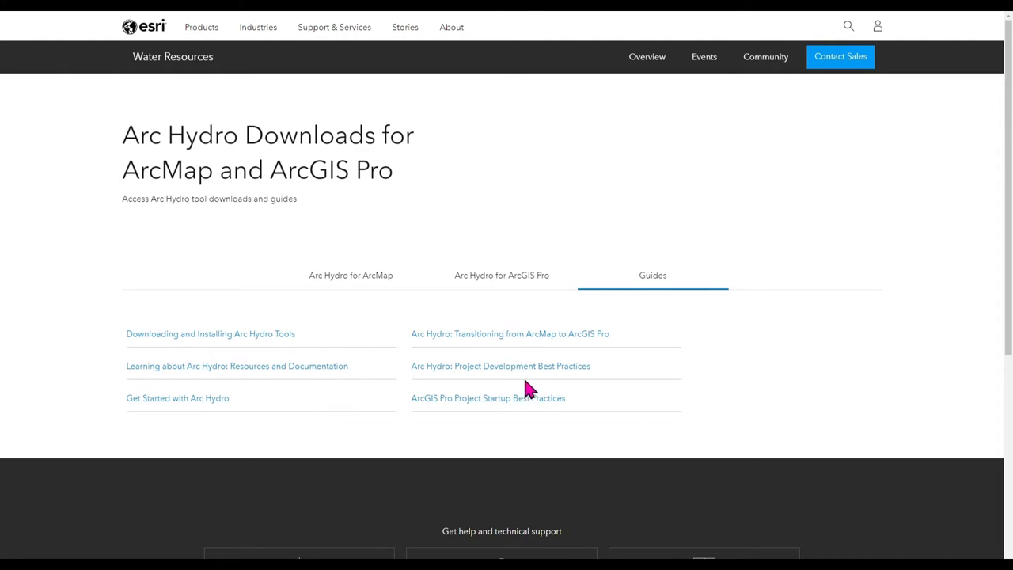
{"action": "left_click", "coordinate": [511, 282]}
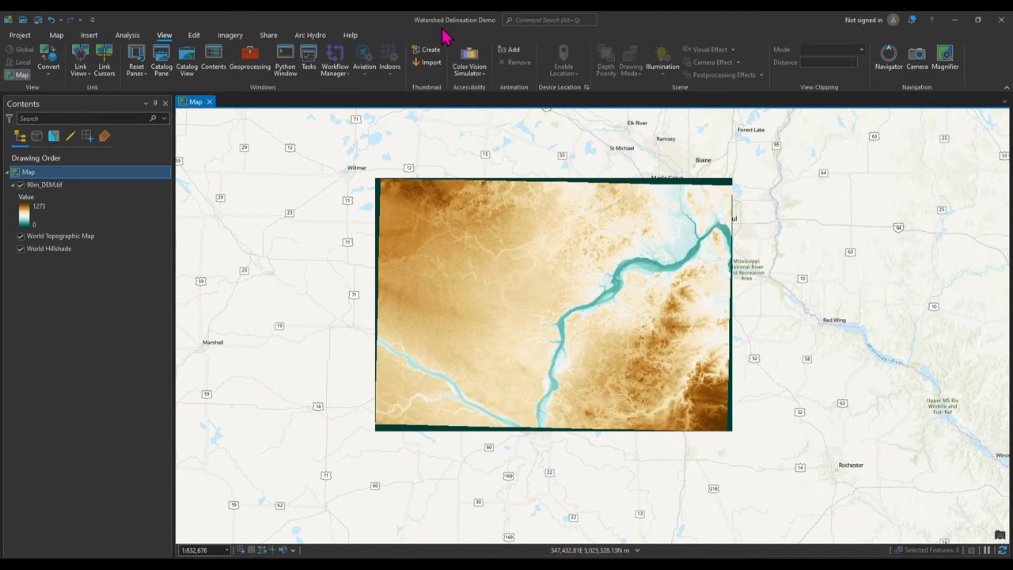
Switch to ArcGIS Pro and expand the Arc Hydro Tools Pro toolbox among the geoprocessing toolboxes.
{"action": "left_click", "coordinate": [132, 39]}
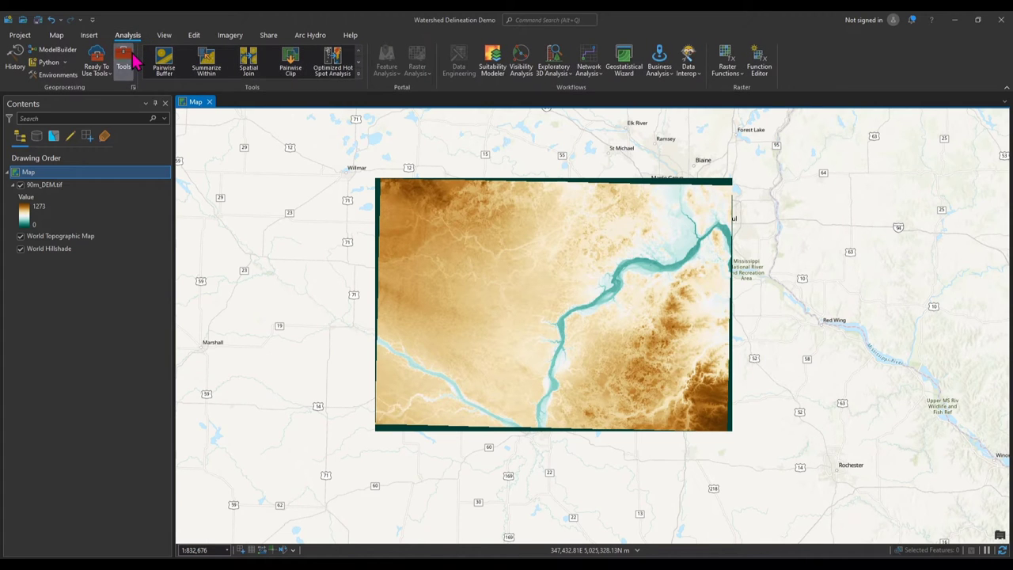
{"action": "left_click", "coordinate": [129, 60]}
{"action": "left_click", "coordinate": [881, 140]}
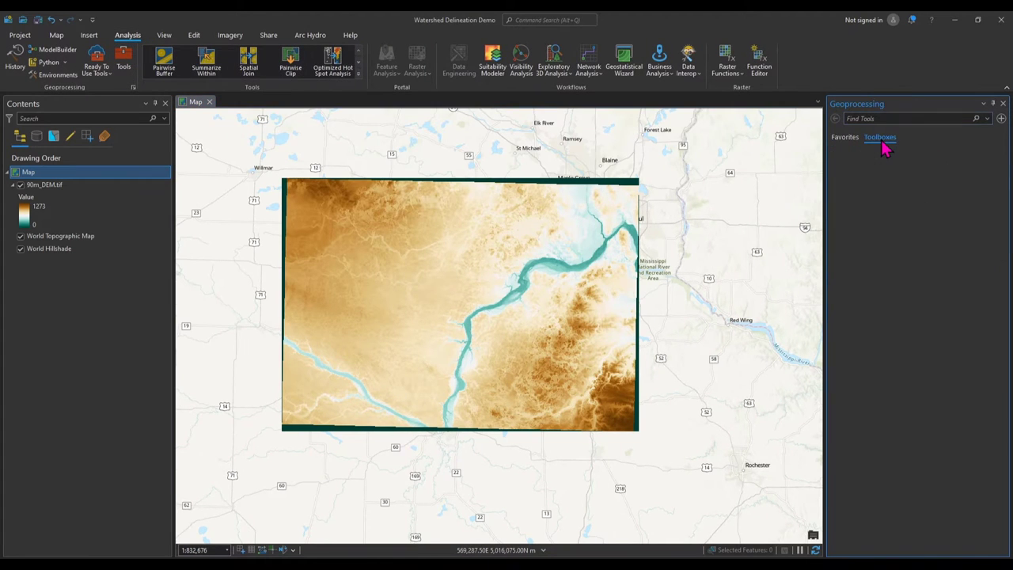
{"action": "left_click", "coordinate": [884, 181]}
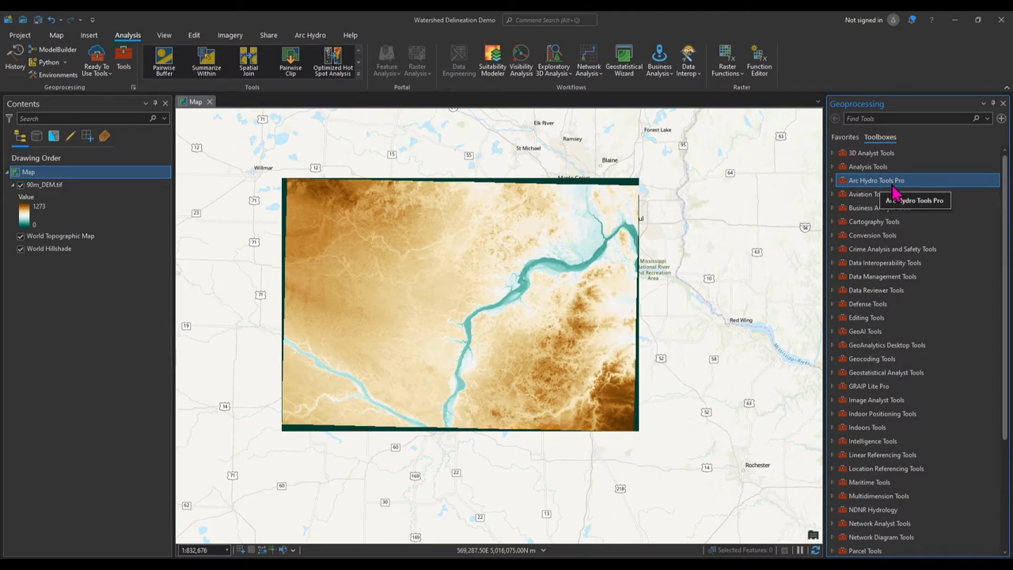
{"action": "left_click", "coordinate": [834, 182]}
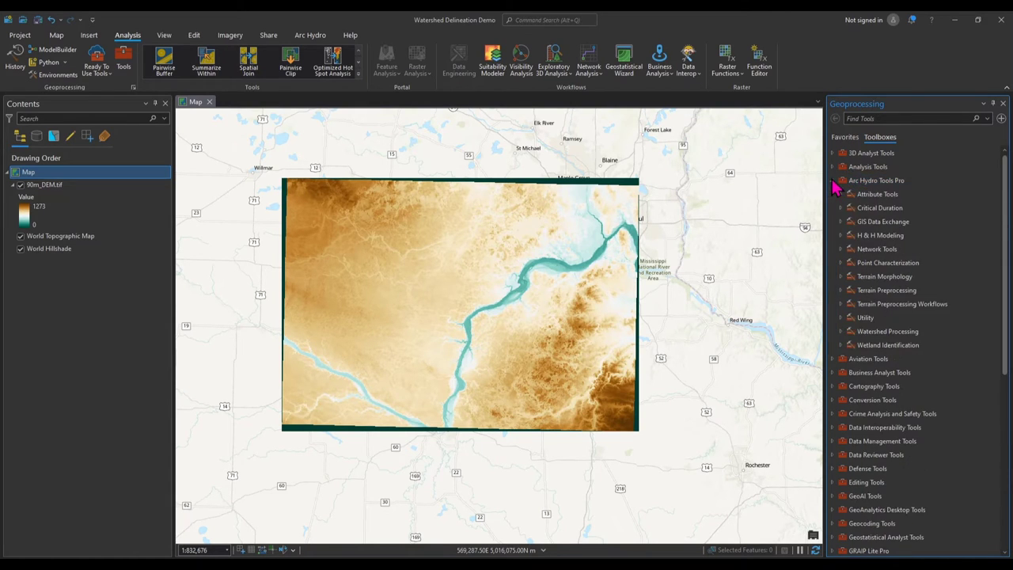
Look through the Arc Hydro toolsets, including H & H Modeling and Terrain Preprocessing, and close the geoprocessing toolboxes.
{"action": "left_click", "coordinate": [841, 235]}
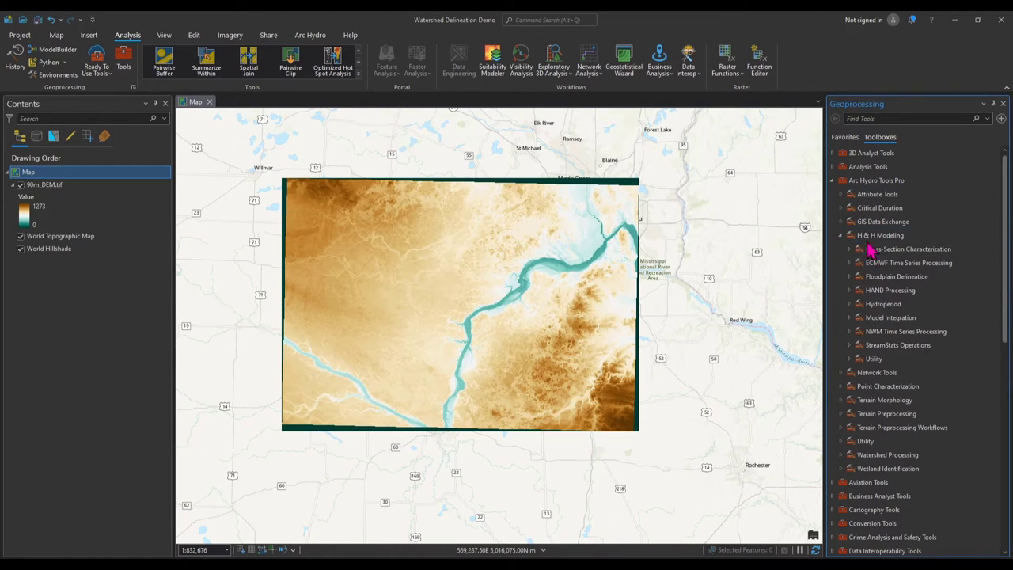
{"action": "left_click", "coordinate": [876, 236]}
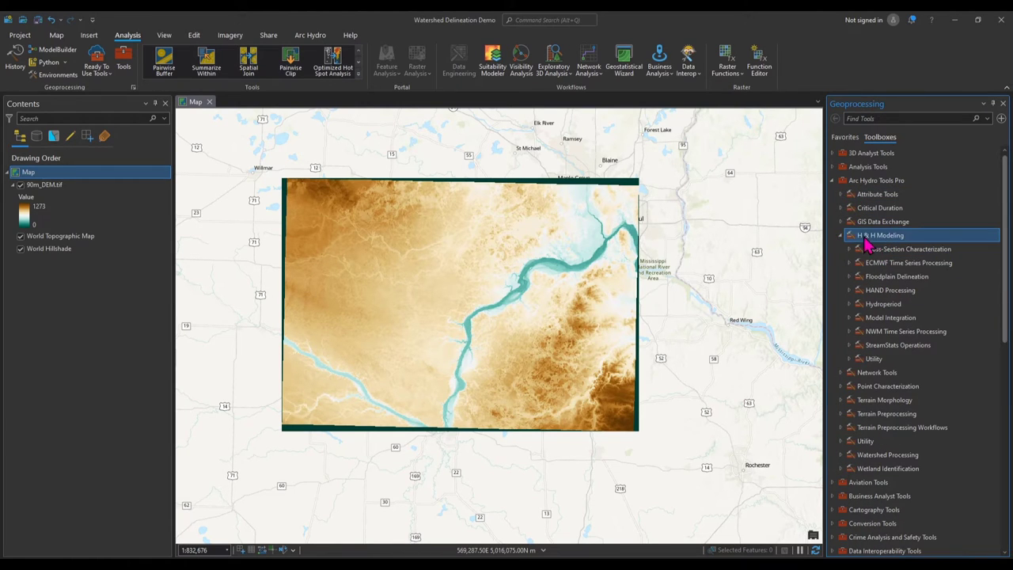
{"action": "left_click", "coordinate": [841, 235]}
{"action": "left_click", "coordinate": [880, 291]}
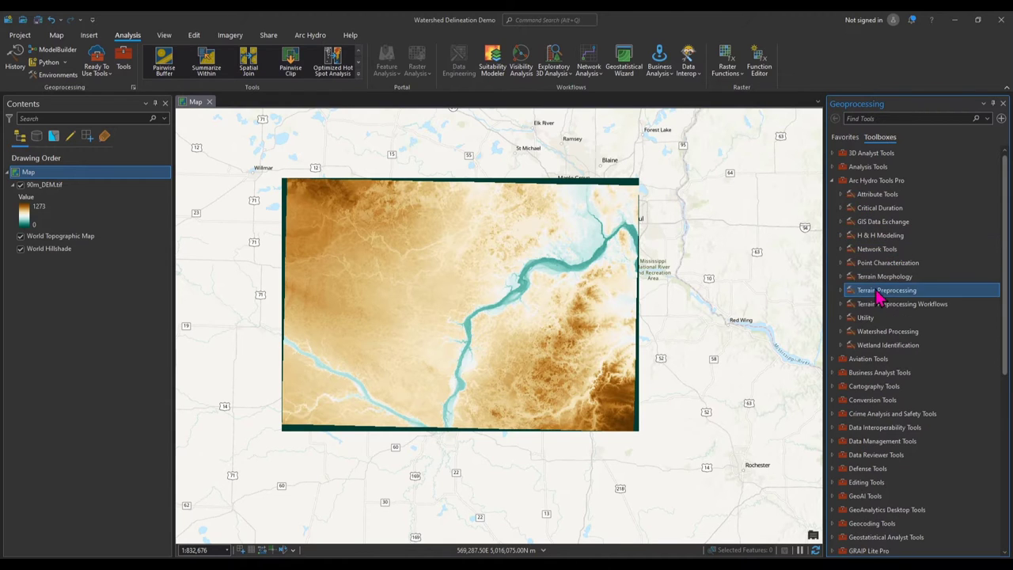
{"action": "left_click", "coordinate": [832, 180]}
{"action": "left_click", "coordinate": [869, 184]}
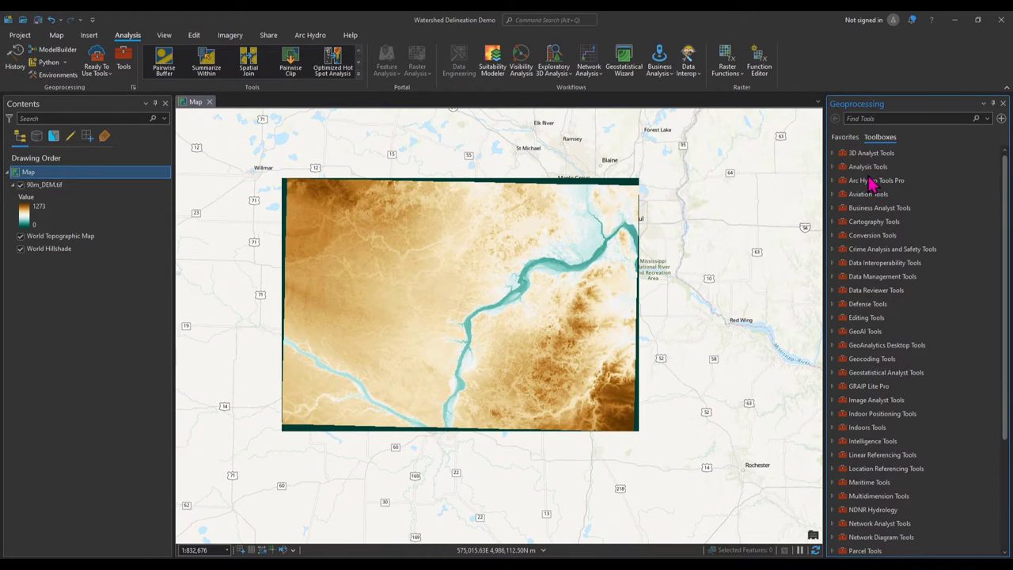
{"action": "left_click", "coordinate": [1002, 103]}
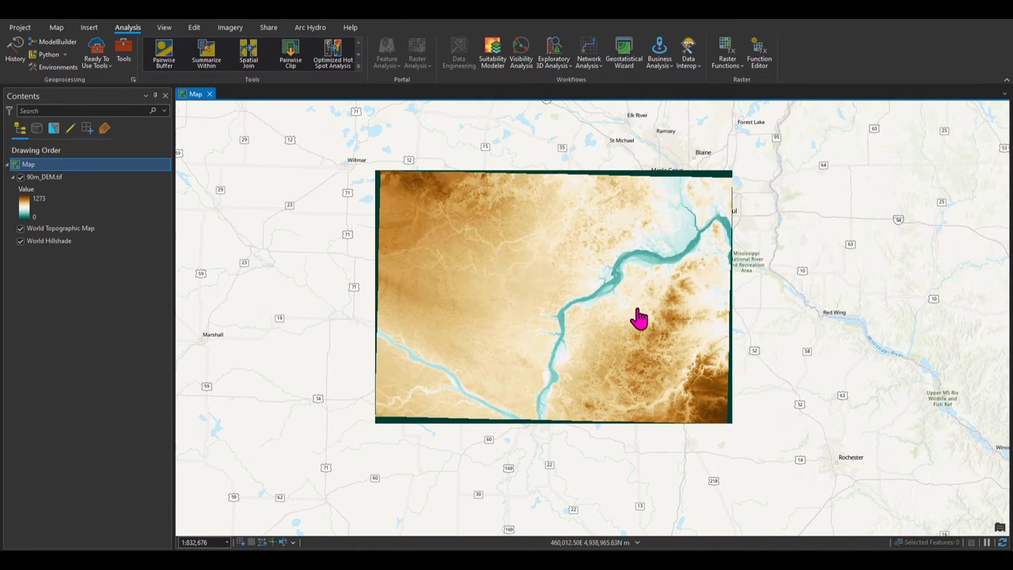
Search the geoprocessing tools for "fill sinks" and open the Arc Hydro version of Fill Sinks.
{"action": "scroll", "coordinate": [641, 316], "scroll_direction": "up", "scroll_amount": 2}
{"action": "scroll", "coordinate": [574, 314], "scroll_direction": "up", "scroll_amount": 2}
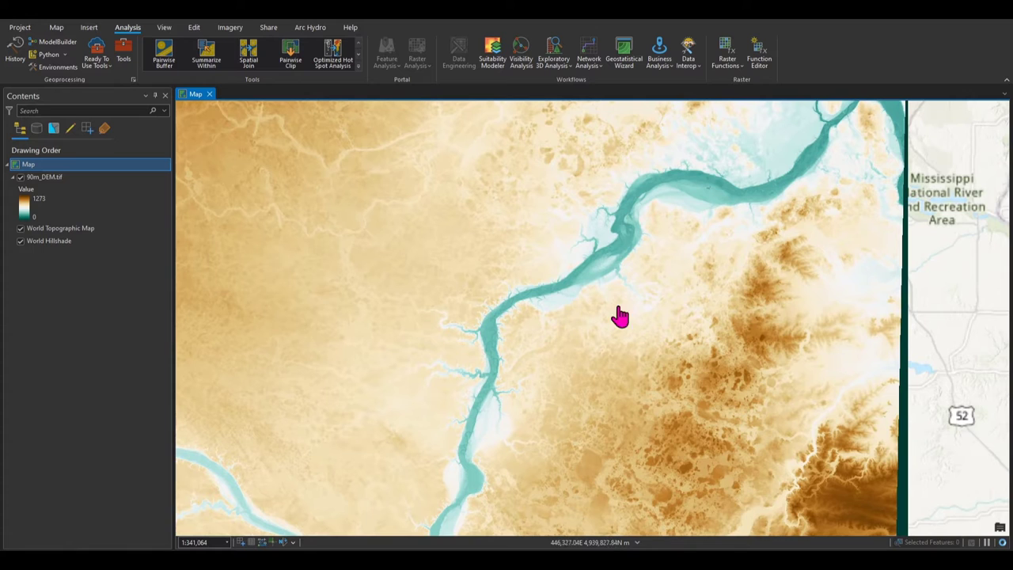
{"action": "left_click_drag", "start_coordinate": [658, 343], "coordinate": [776, 352]}
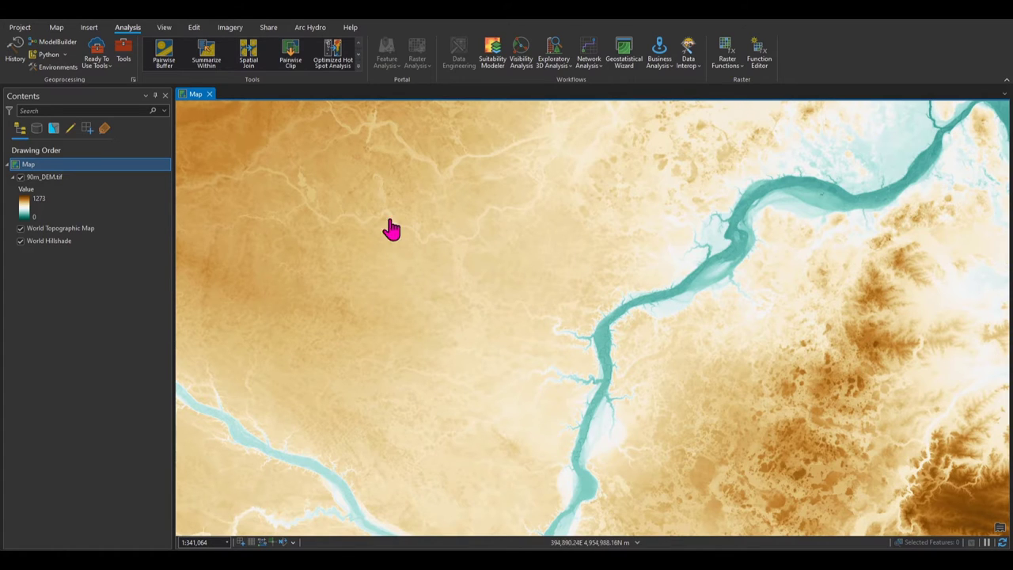
{"action": "left_click", "coordinate": [125, 49]}
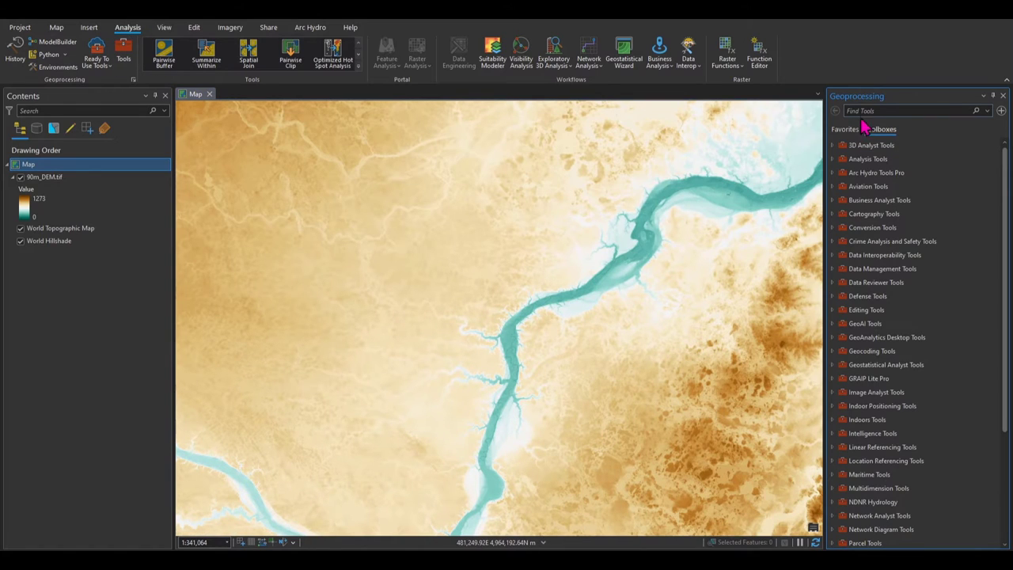
{"action": "left_click", "coordinate": [898, 110]}
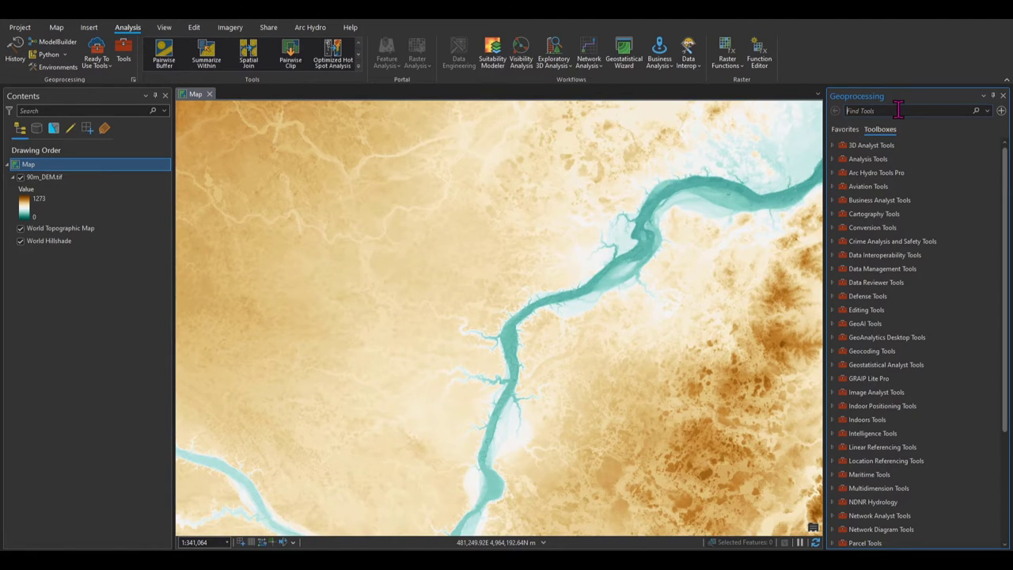
{"action": "type", "text": "fill s"}
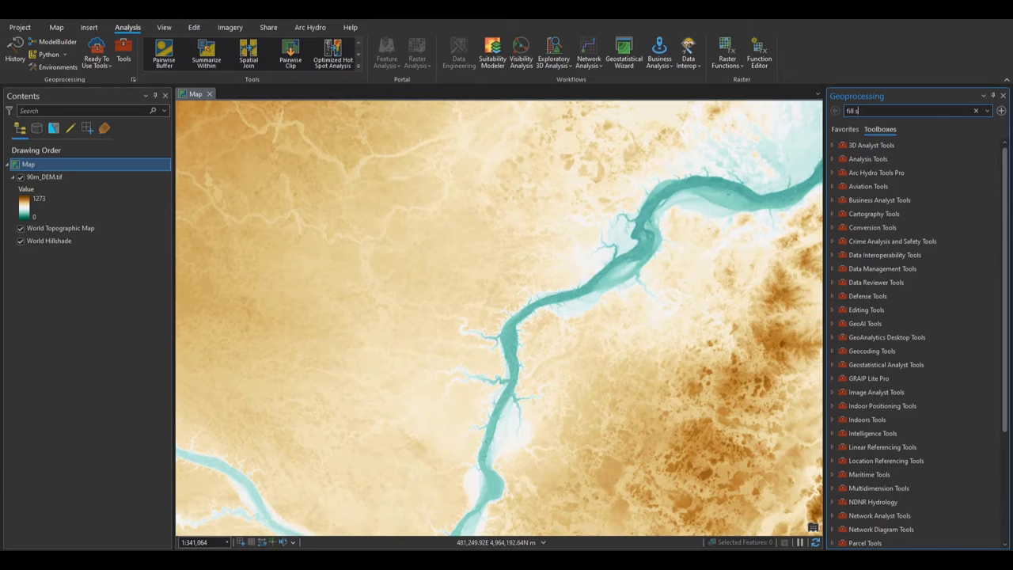
{"action": "type", "text": "inks"}
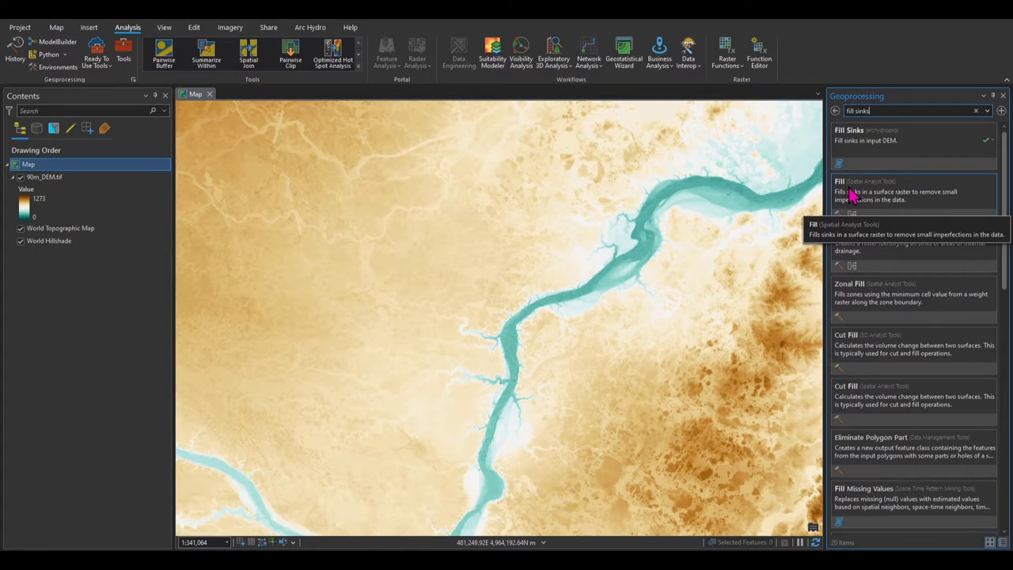
{"action": "left_click", "coordinate": [915, 140]}
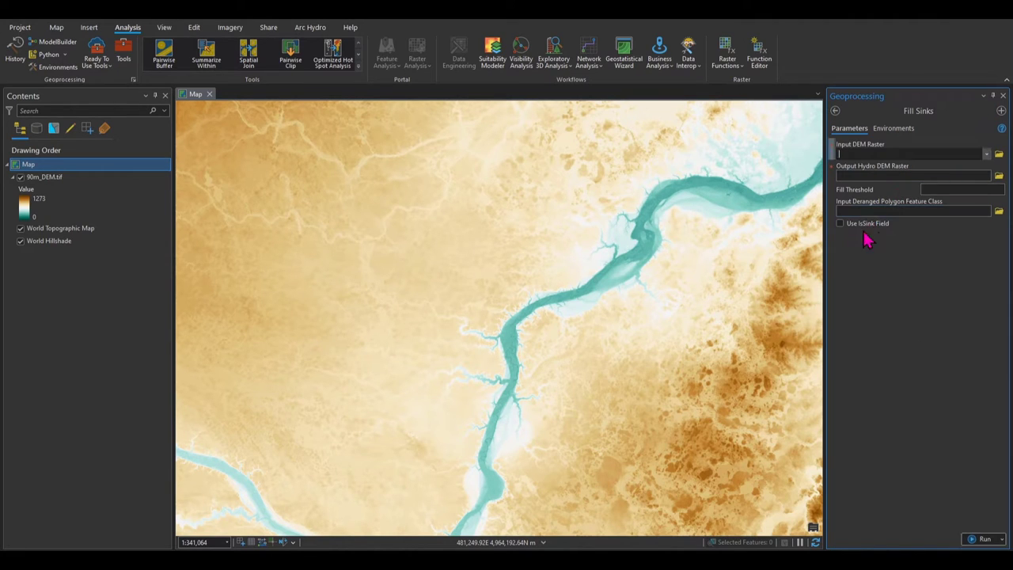
Run Fill Sinks with 90m_DEM.tif as the input DEM raster and Fil.tif as the output hydro DEM raster.
{"action": "left_click", "coordinate": [987, 155]}
{"action": "left_click", "coordinate": [972, 166]}
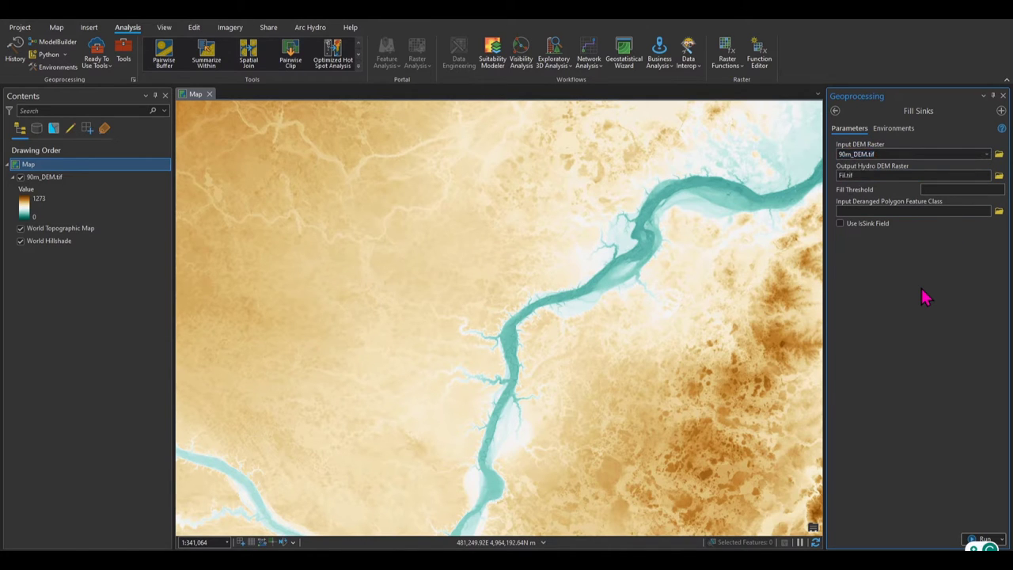
{"action": "left_click", "coordinate": [848, 175]}
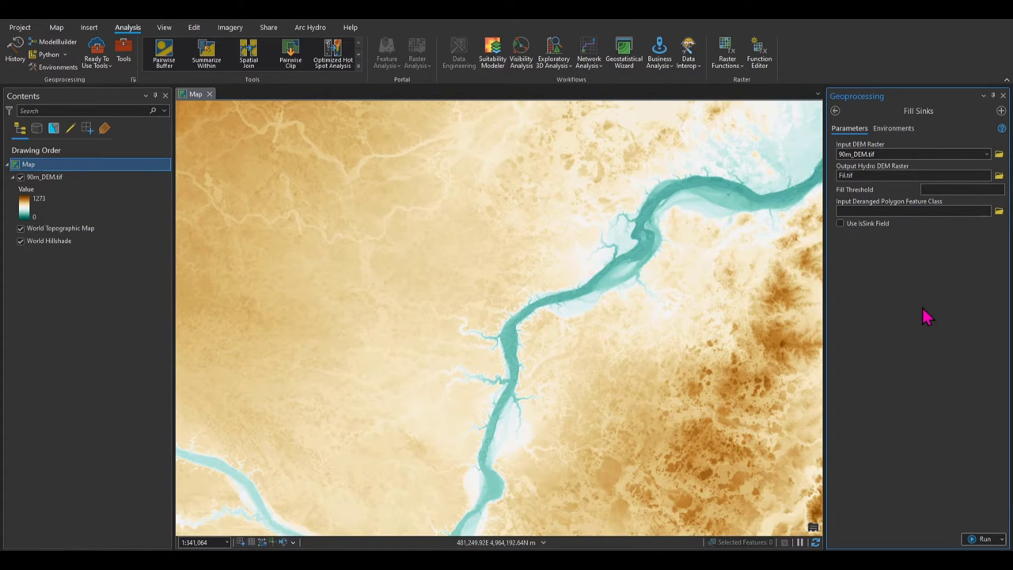
{"action": "left_click", "coordinate": [985, 540]}
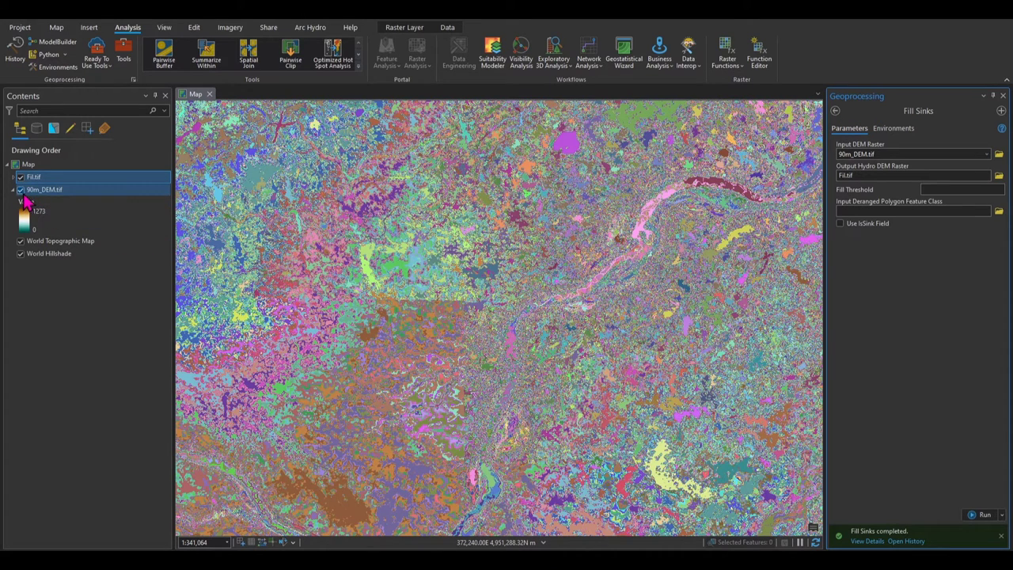
Hide and collapse the 90m_DEM.tif layer and change the Fil.tif layer's primary symbology to Stretch.
{"action": "left_click", "coordinate": [20, 190]}
{"action": "left_click", "coordinate": [13, 190]}
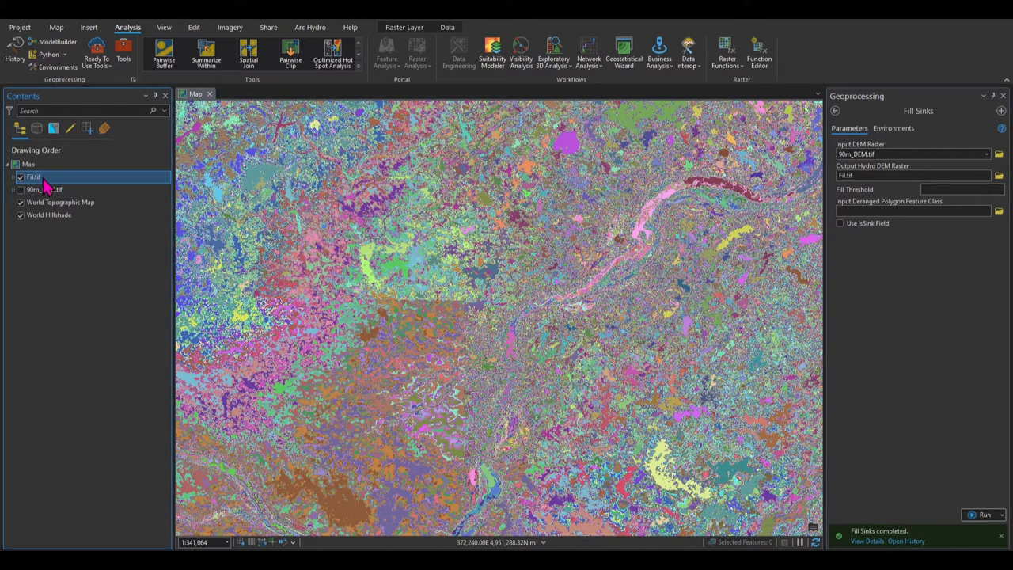
{"action": "right_click", "coordinate": [39, 181]}
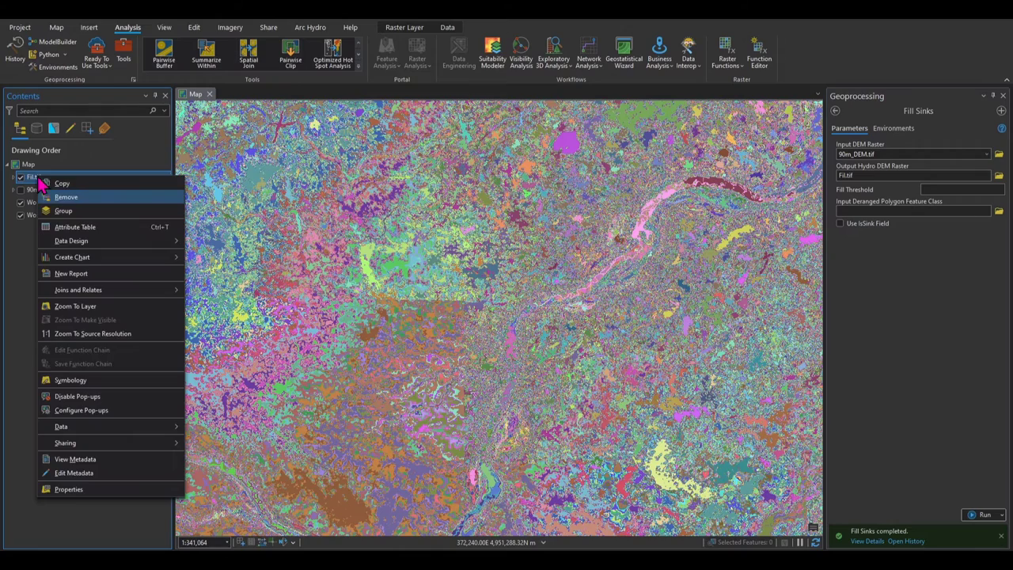
{"action": "left_click", "coordinate": [106, 381]}
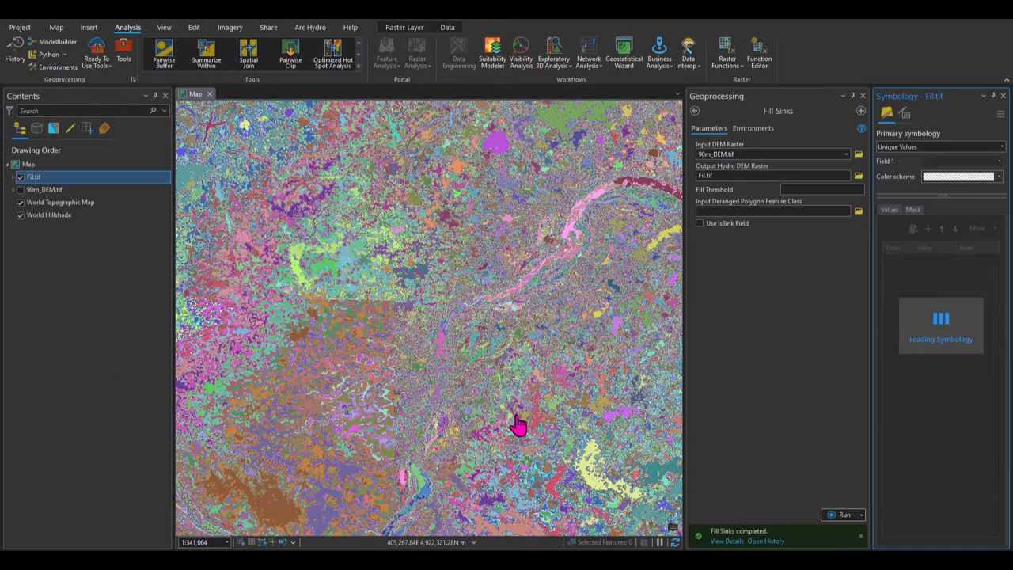
{"action": "left_click", "coordinate": [910, 148]}
{"action": "left_click", "coordinate": [910, 175]}
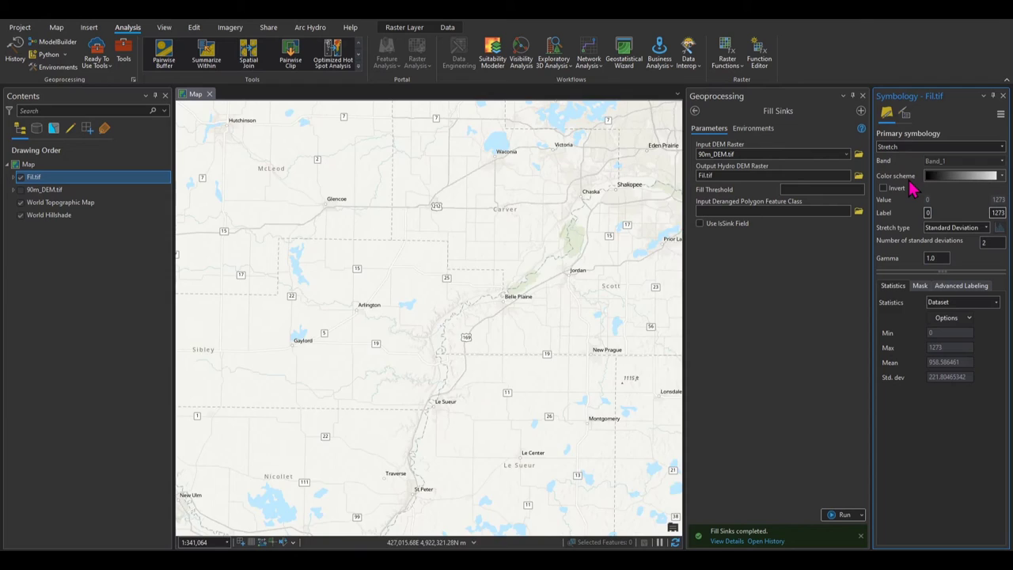
{"action": "left_click_drag", "start_coordinate": [577, 339], "coordinate": [499, 300]}
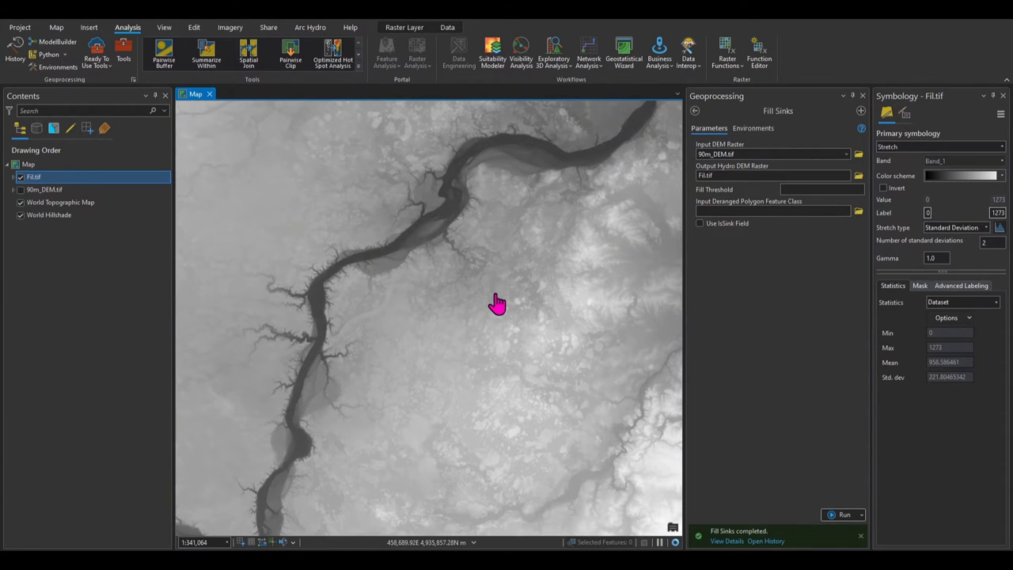
{"action": "left_click", "coordinate": [1003, 95]}
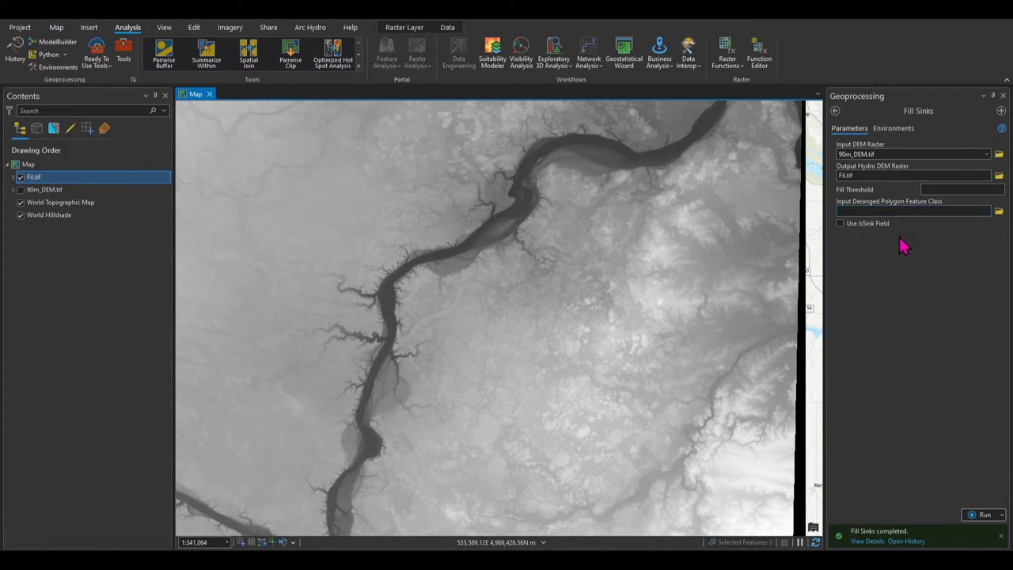
Search the geoprocessing tools for "flow dire" and open the Arc Hydro version of Flow Direction.
{"action": "left_click", "coordinate": [835, 112]}
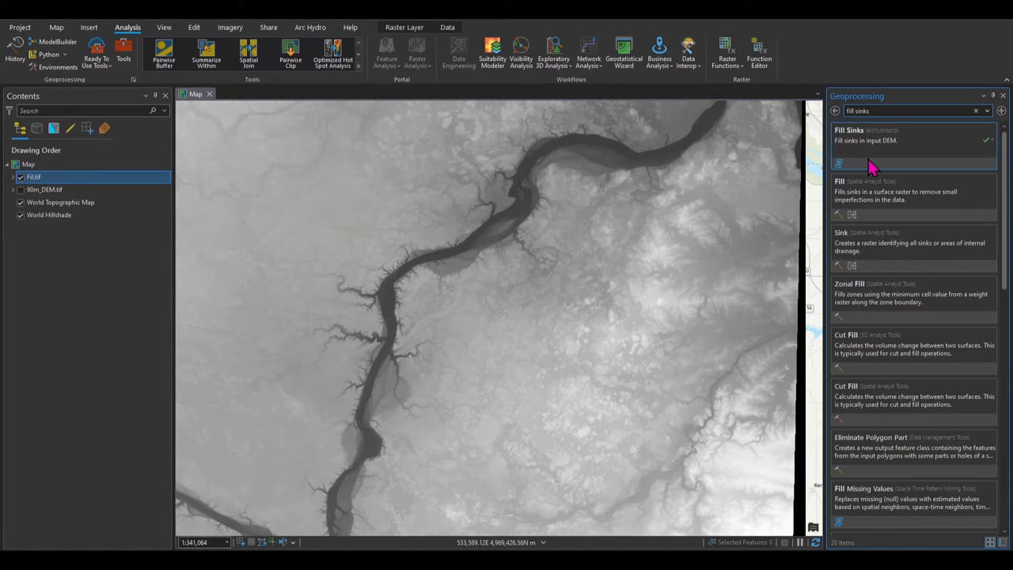
{"action": "scroll", "coordinate": [538, 263], "scroll_direction": "up", "scroll_amount": 5}
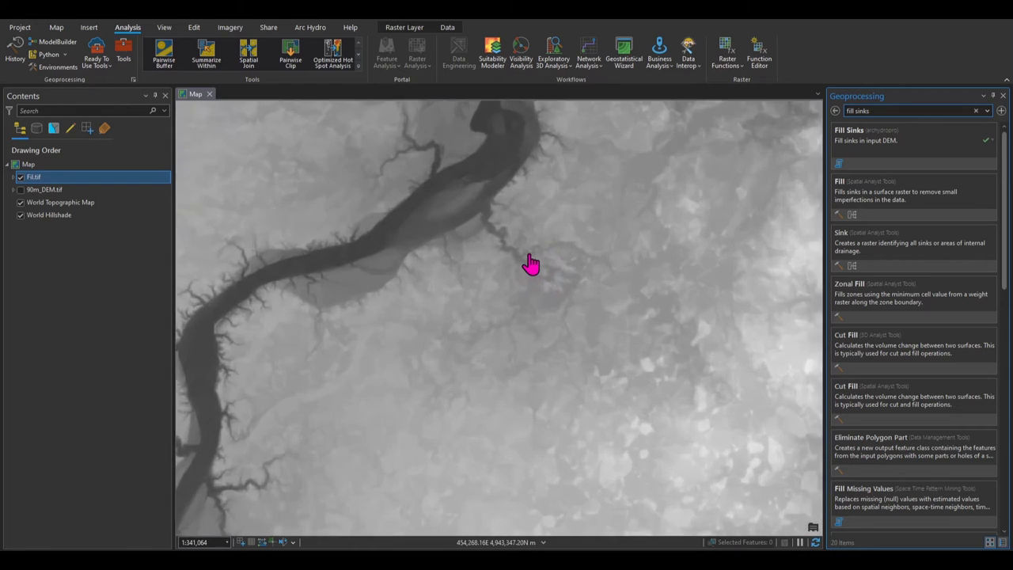
{"action": "scroll", "coordinate": [514, 268], "scroll_direction": "up", "scroll_amount": 8}
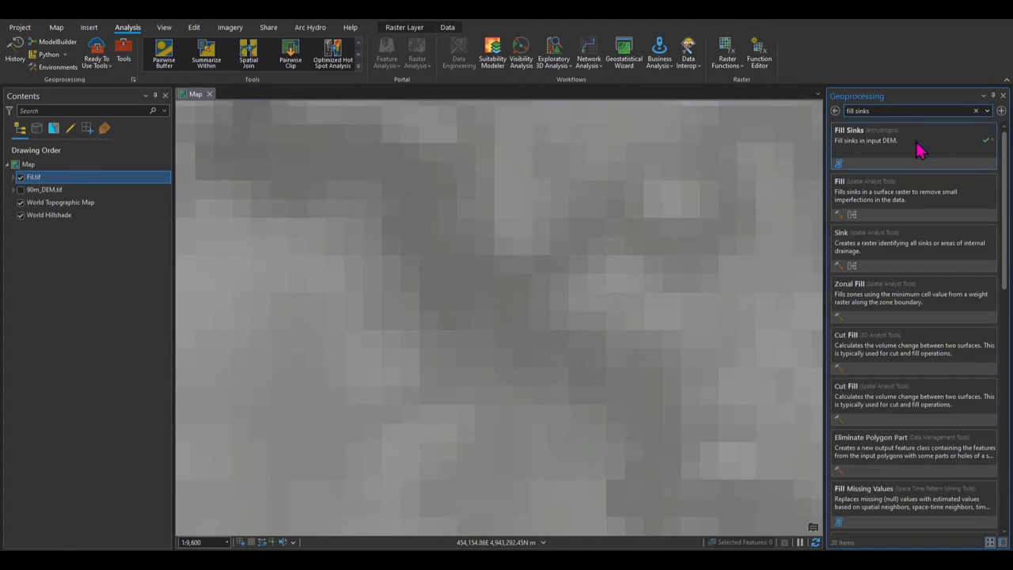
{"action": "triple_click", "coordinate": [883, 111]}
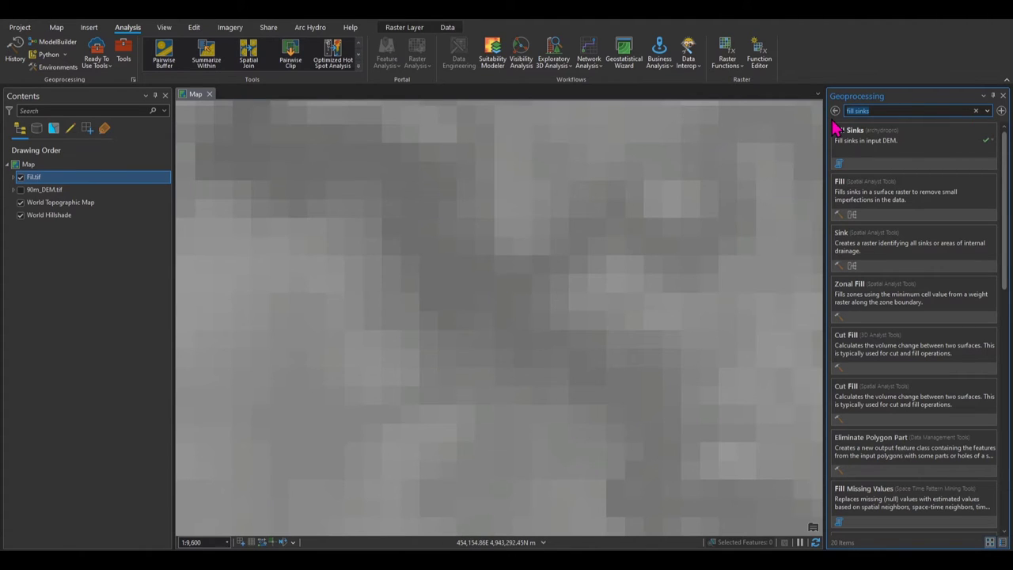
{"action": "type", "text": "flow di"}
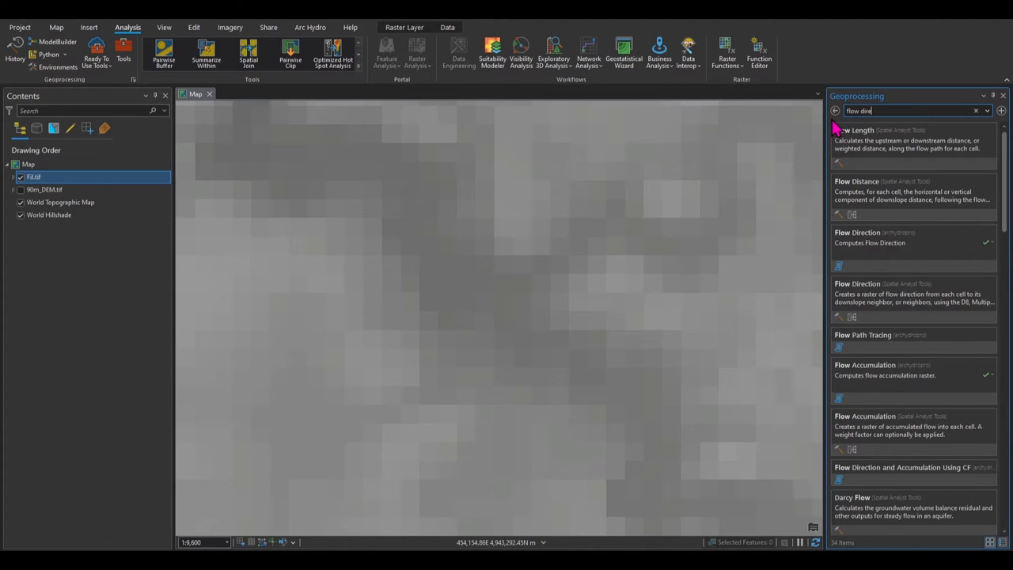
{"action": "type", "text": "re"}
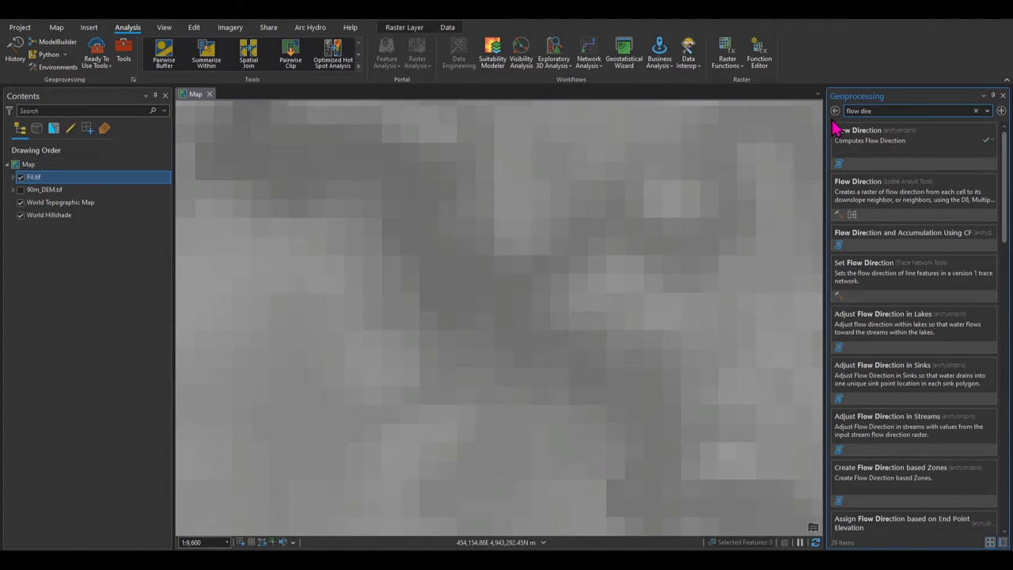
{"action": "left_click", "coordinate": [893, 141]}
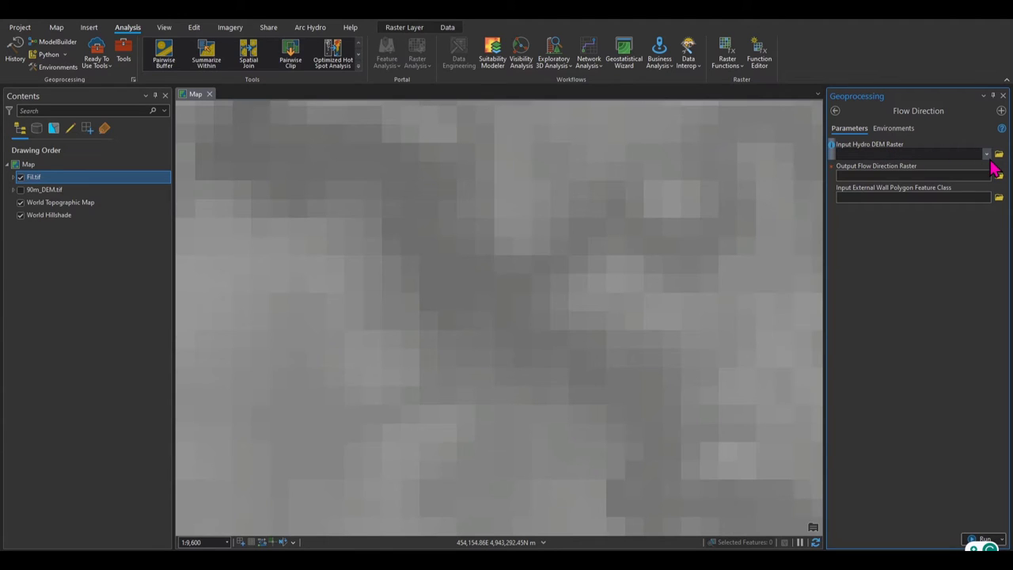
Run Flow Direction on Fil.tif with Fdr.tif as the output raster, and hide and collapse the Fdr.tif layer.
{"action": "left_click", "coordinate": [986, 154]}
{"action": "left_click", "coordinate": [988, 166]}
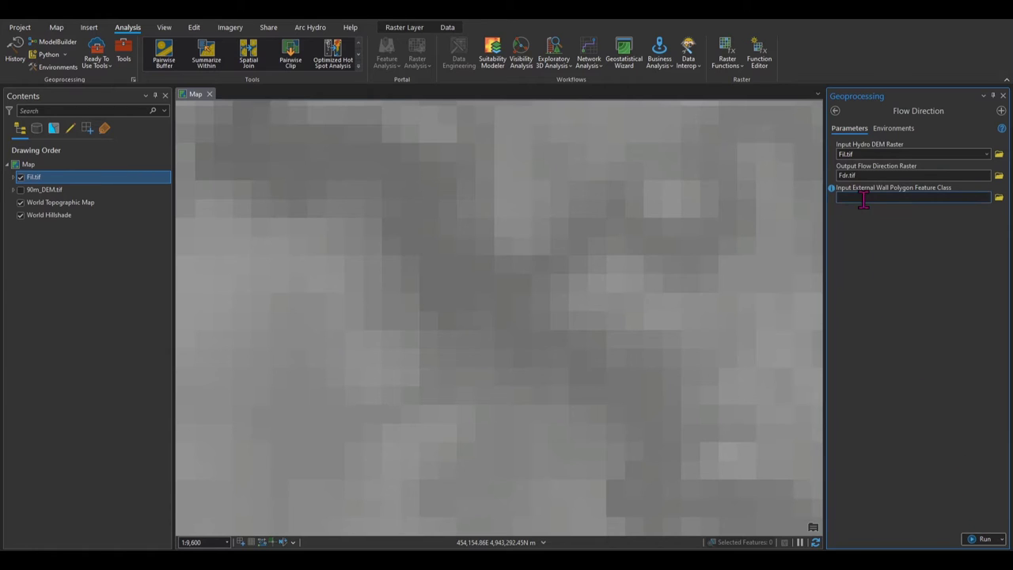
{"action": "left_click", "coordinate": [985, 538]}
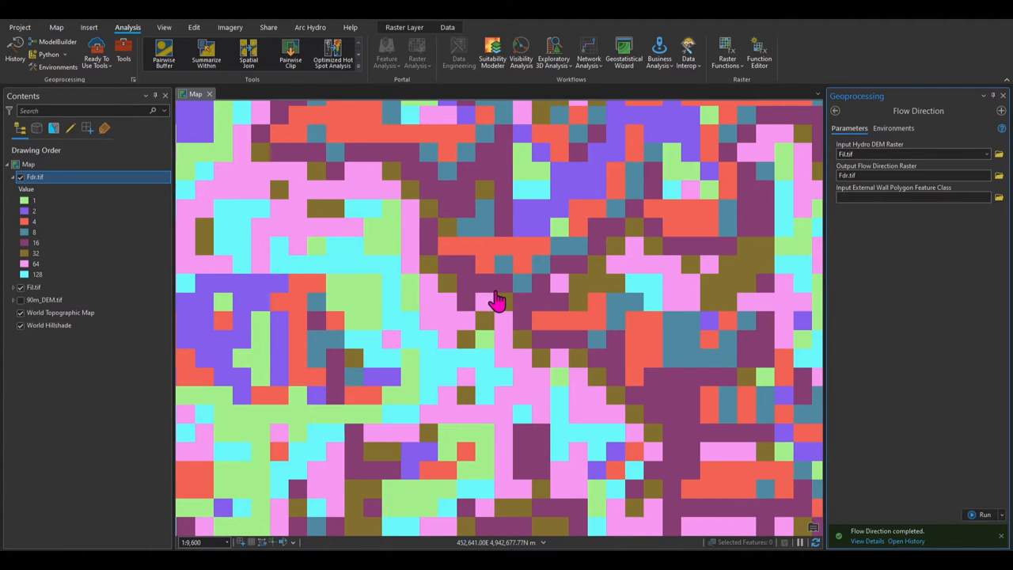
{"action": "left_click", "coordinate": [20, 178]}
{"action": "left_click", "coordinate": [14, 177]}
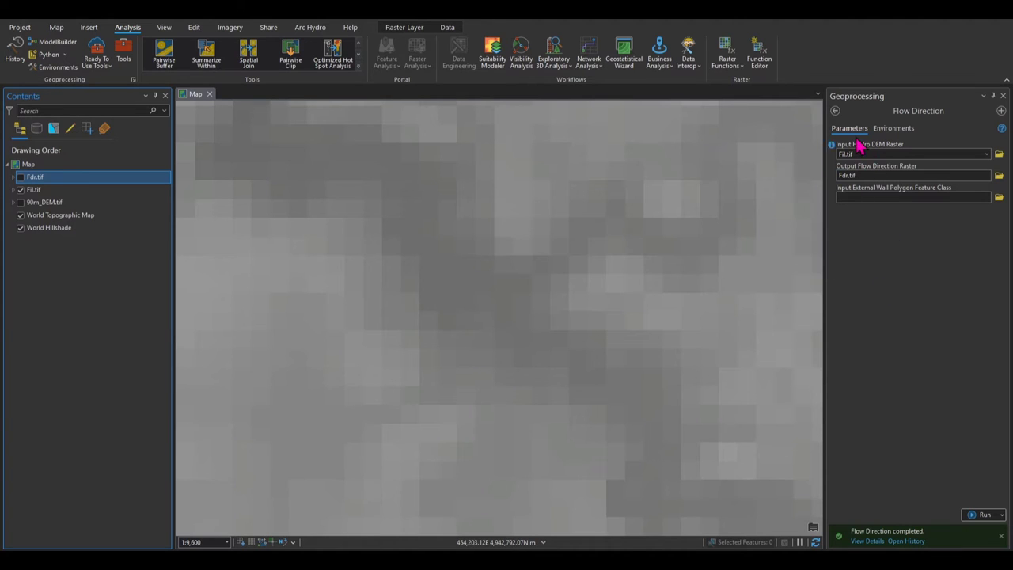
Search the geoprocessing tools for "flow acc" and open the Arc Hydro version of Flow Accumulation.
{"action": "left_click", "coordinate": [835, 111]}
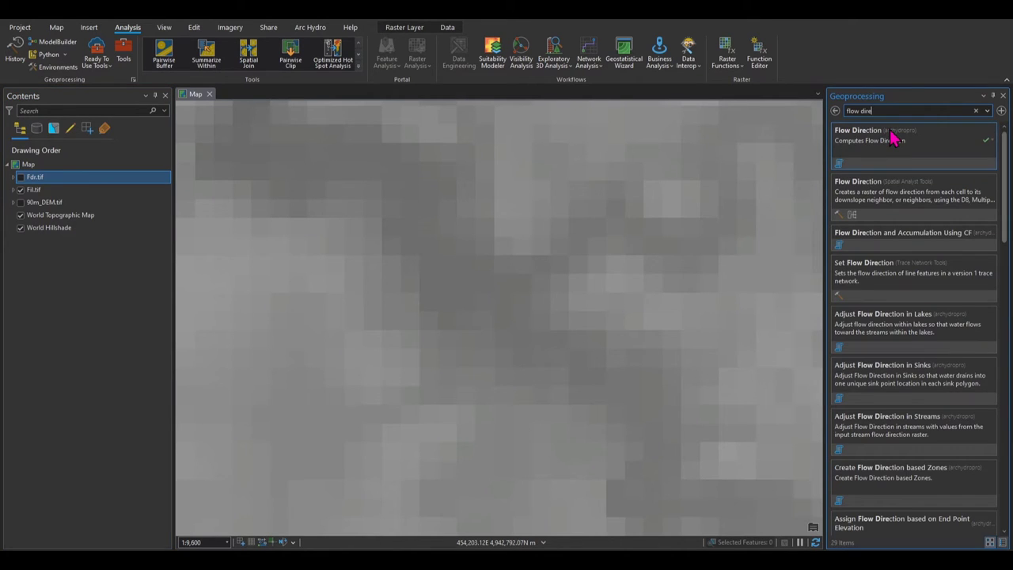
{"action": "key", "text": "BackSpace"}
{"action": "key", "text": "BackSpace"}
{"action": "key", "text": "BackSpace"}
{"action": "type", "text": "a"}
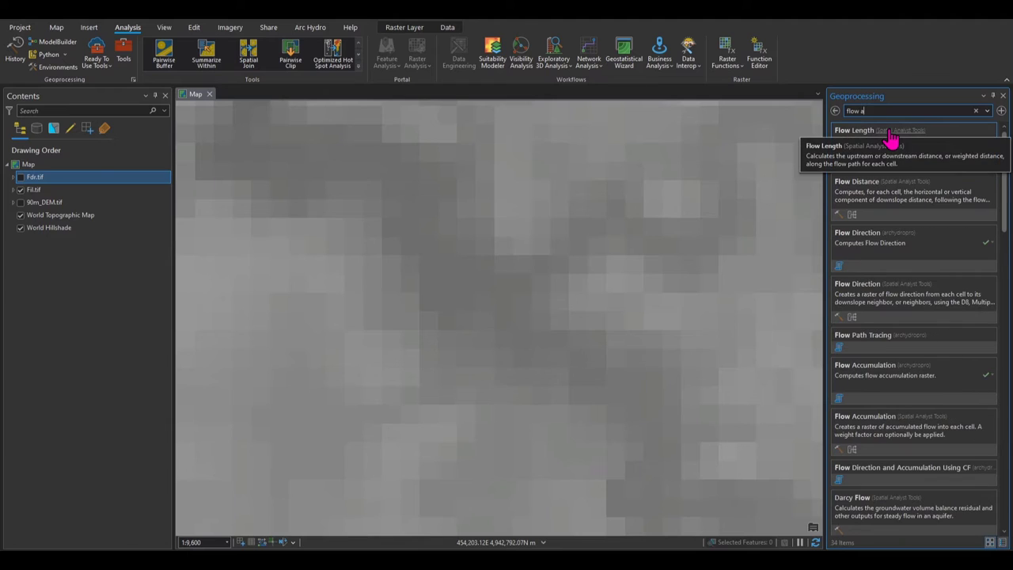
{"action": "type", "text": "cc"}
{"action": "left_click", "coordinate": [874, 154]}
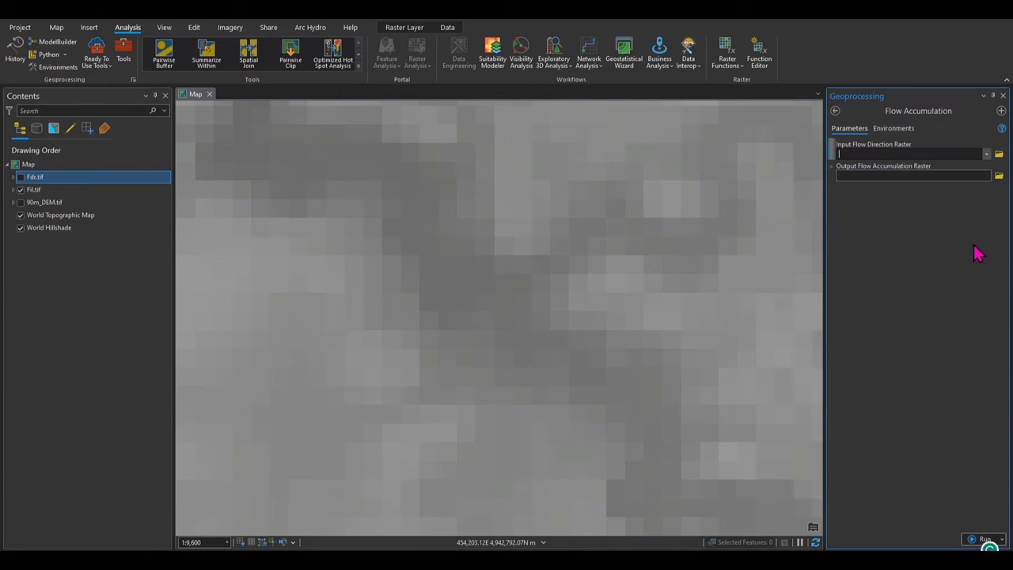
Run Flow Accumulation with Fdr.tif as the input flow direction raster and Fac.tif as the output raster.
{"action": "left_click", "coordinate": [988, 158]}
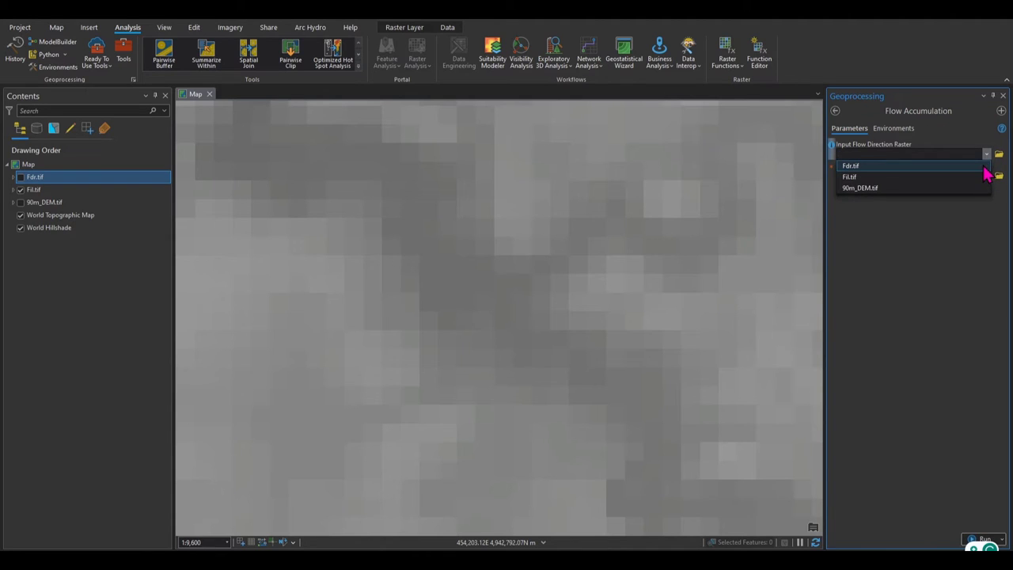
{"action": "left_click", "coordinate": [984, 167]}
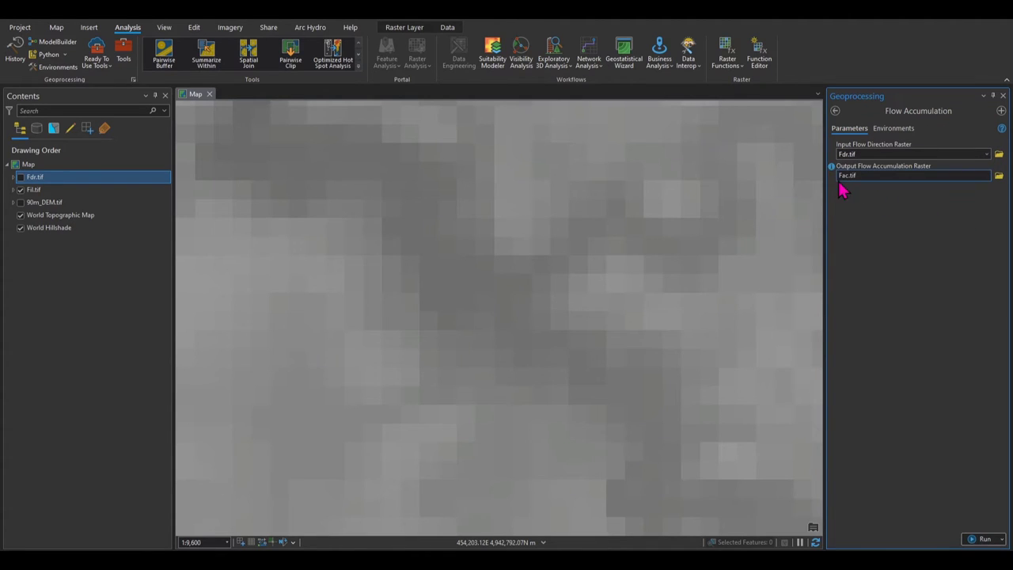
{"action": "left_click", "coordinate": [983, 539]}
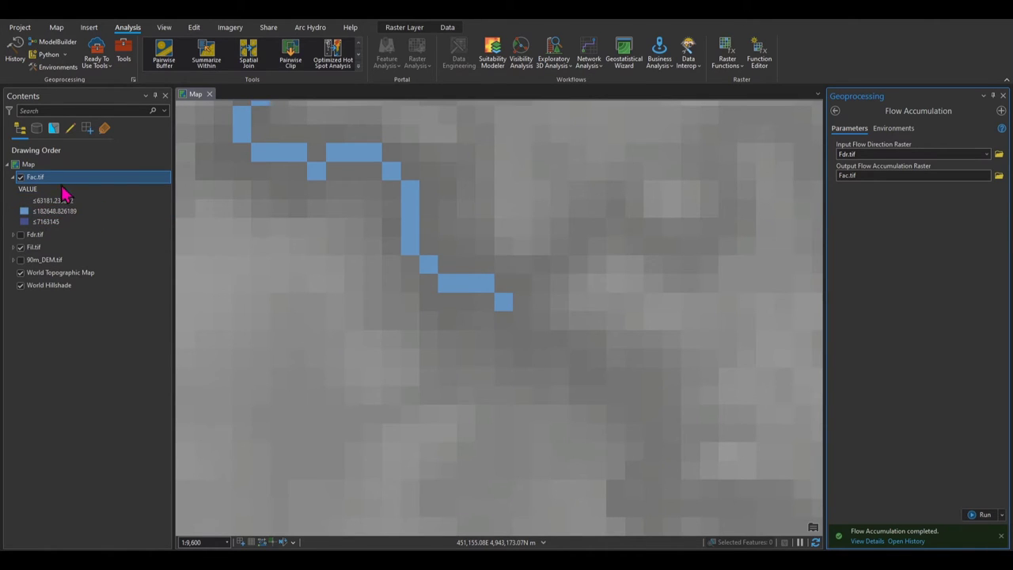
Apply the dark blue-grey-yellow color scheme to the Fac.tif layer, inspect the stream pattern, and close its symbology settings.
{"action": "right_click", "coordinate": [36, 182]}
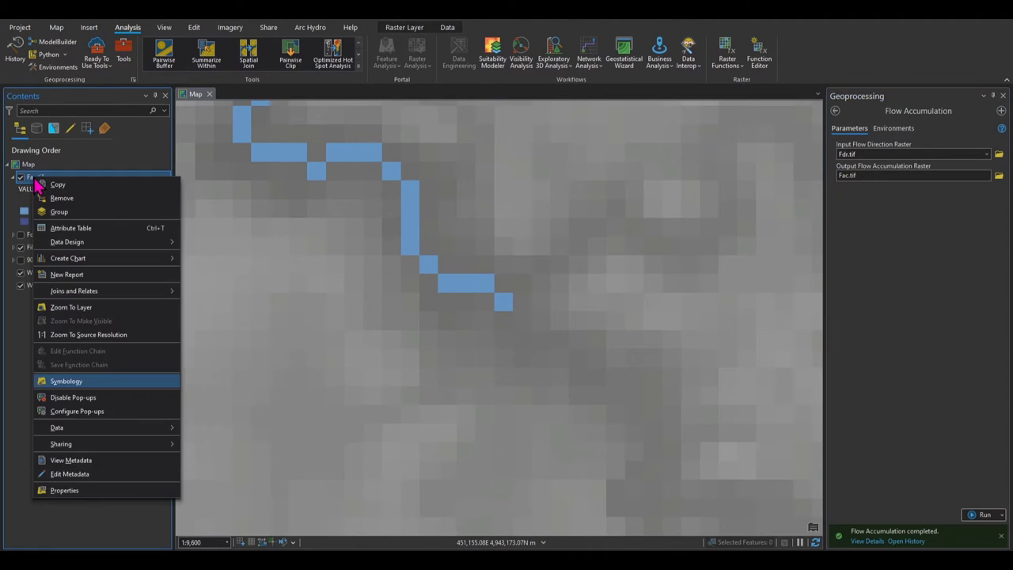
{"action": "left_click", "coordinate": [66, 381]}
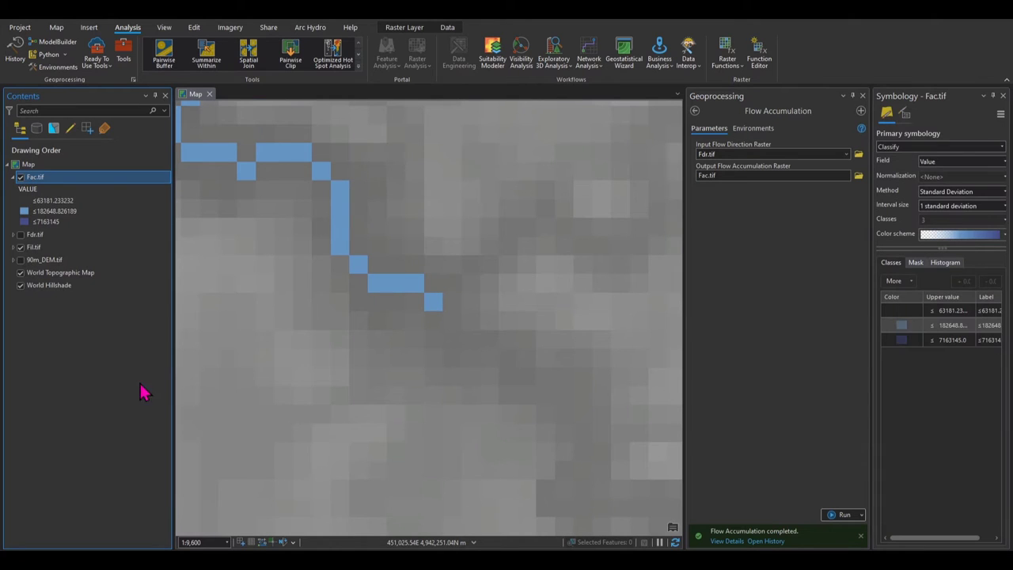
{"action": "left_click", "coordinate": [1002, 236]}
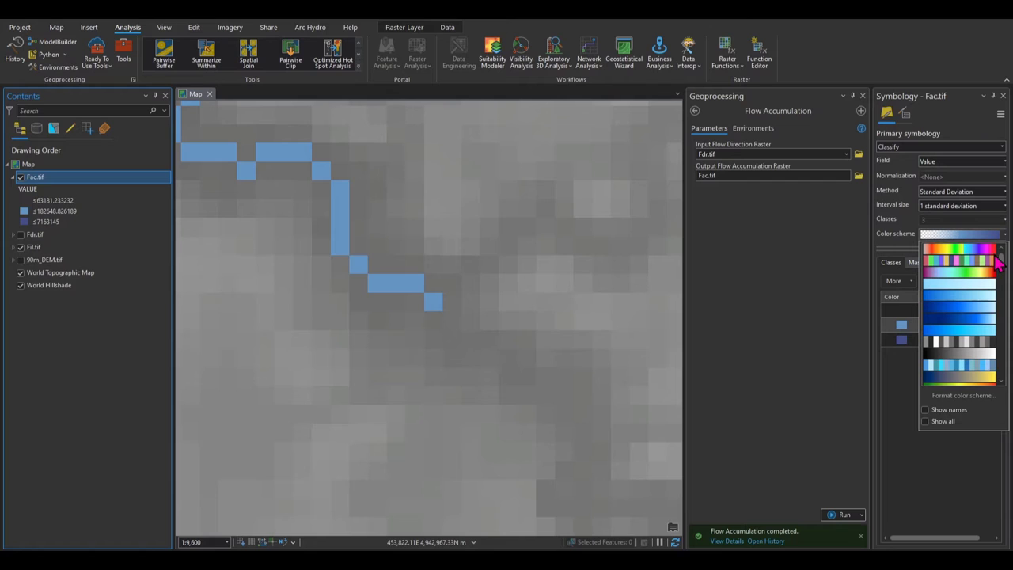
{"action": "left_click", "coordinate": [985, 381]}
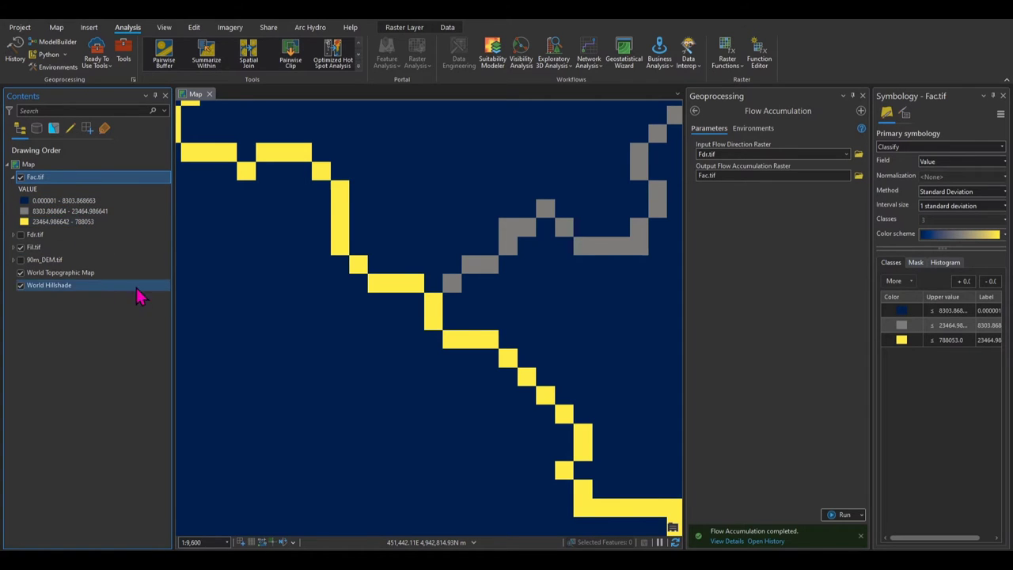
{"action": "scroll", "coordinate": [378, 258], "scroll_direction": "down", "scroll_amount": 3}
{"action": "scroll", "coordinate": [384, 253], "scroll_direction": "down", "scroll_amount": 4}
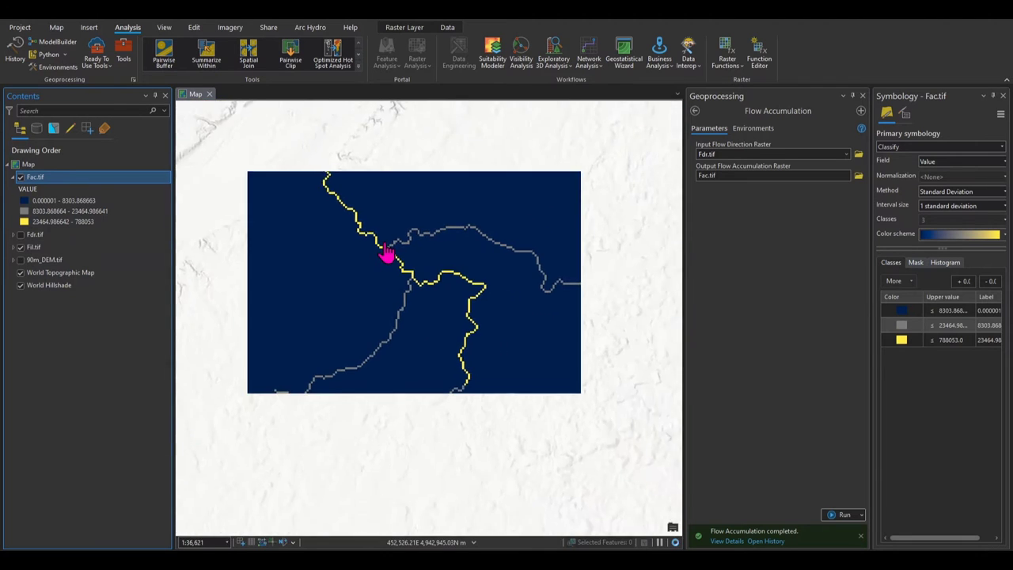
{"action": "scroll", "coordinate": [443, 299], "scroll_direction": "down", "scroll_amount": 1}
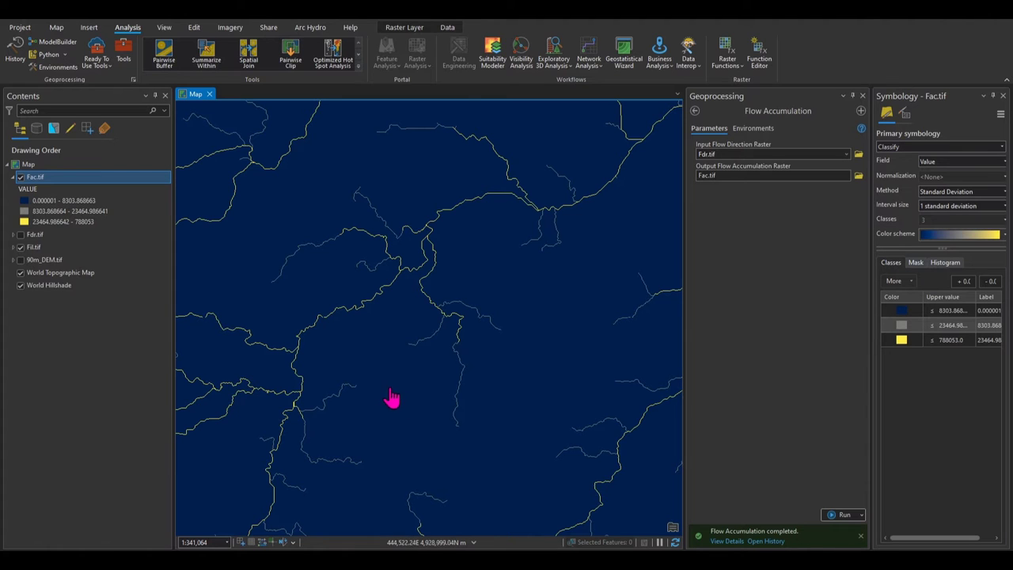
{"action": "scroll", "coordinate": [465, 339], "scroll_direction": "up", "scroll_amount": 3}
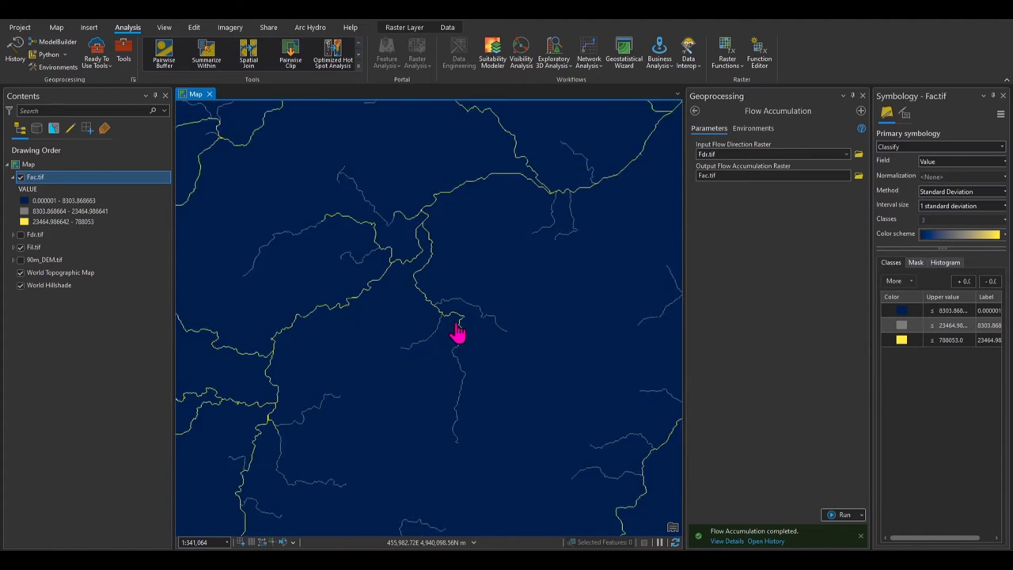
{"action": "left_click", "coordinate": [1003, 96]}
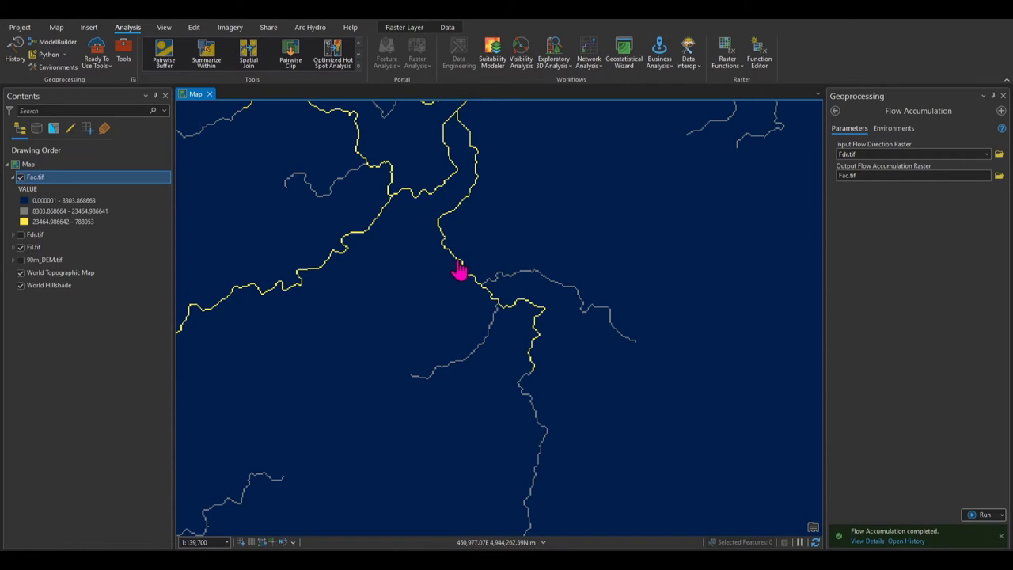
Search the geoprocessing tools for "stream def" and open the Arc Hydro Stream Definition tool.
{"action": "left_click", "coordinate": [836, 111]}
{"action": "left_click_drag", "start_coordinate": [889, 112], "coordinate": [839, 113]}
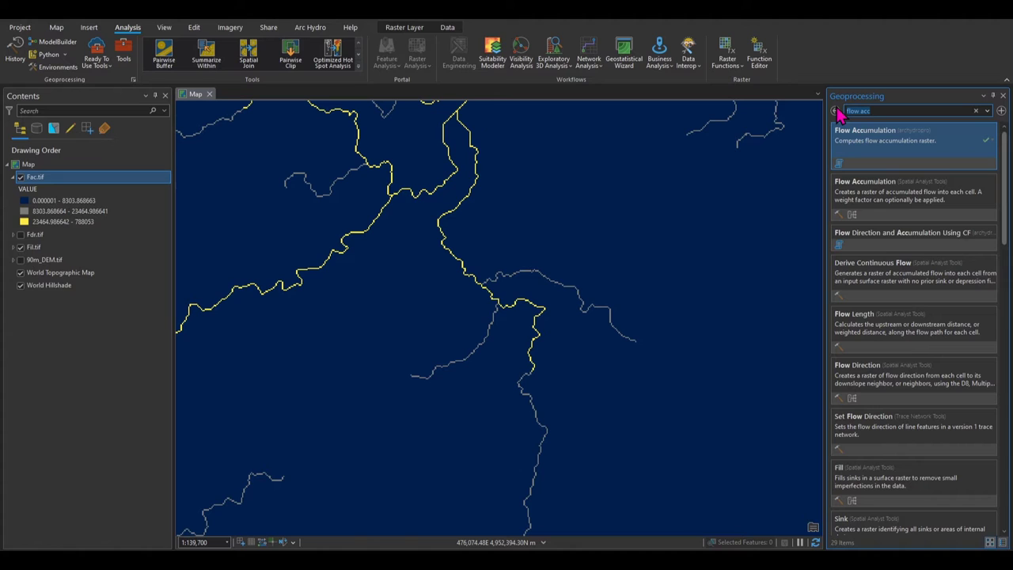
{"action": "type", "text": "sl"}
{"action": "type", "text": "ream def"}
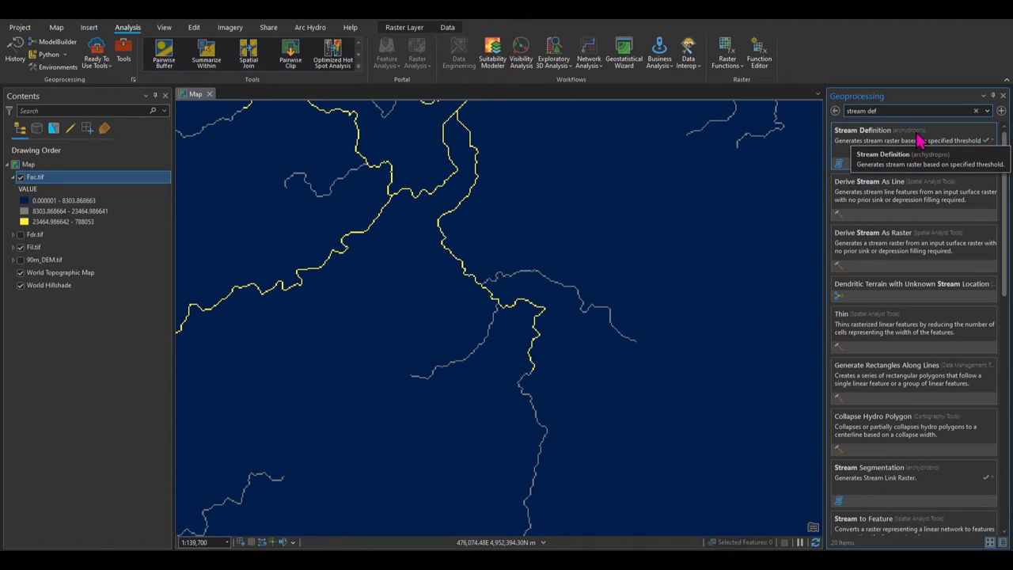
{"action": "left_click", "coordinate": [917, 142]}
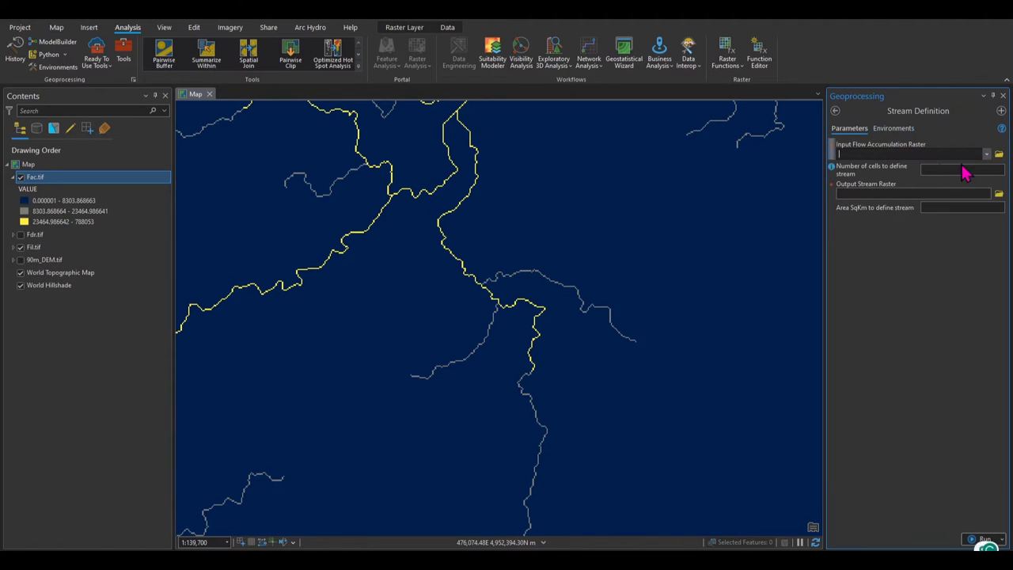
Run Stream Definition on Fac.tif with the default 7880-cell threshold and Str.tif as output, and hide the Fac.tif layer.
{"action": "left_click", "coordinate": [986, 154]}
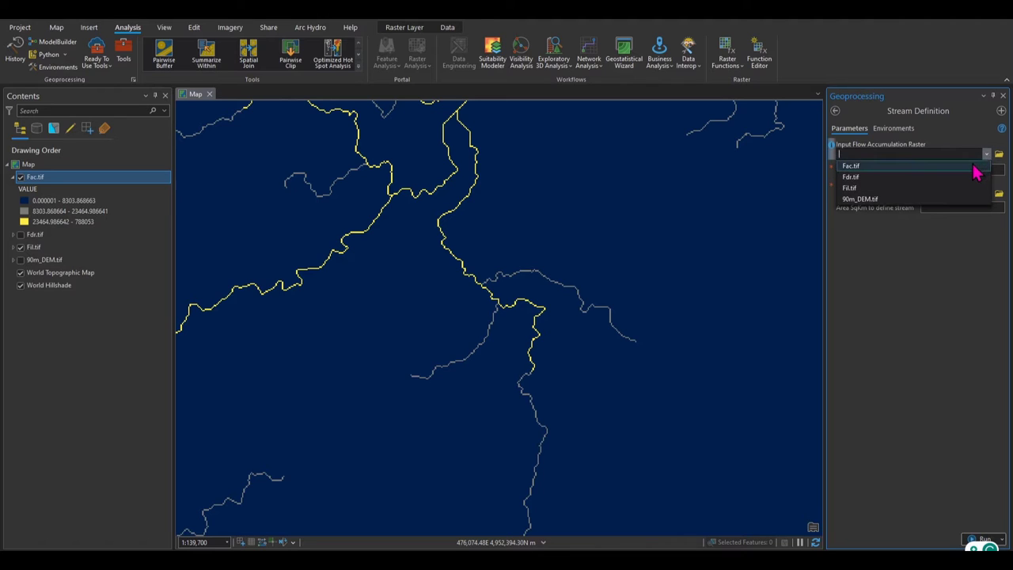
{"action": "left_click", "coordinate": [975, 166]}
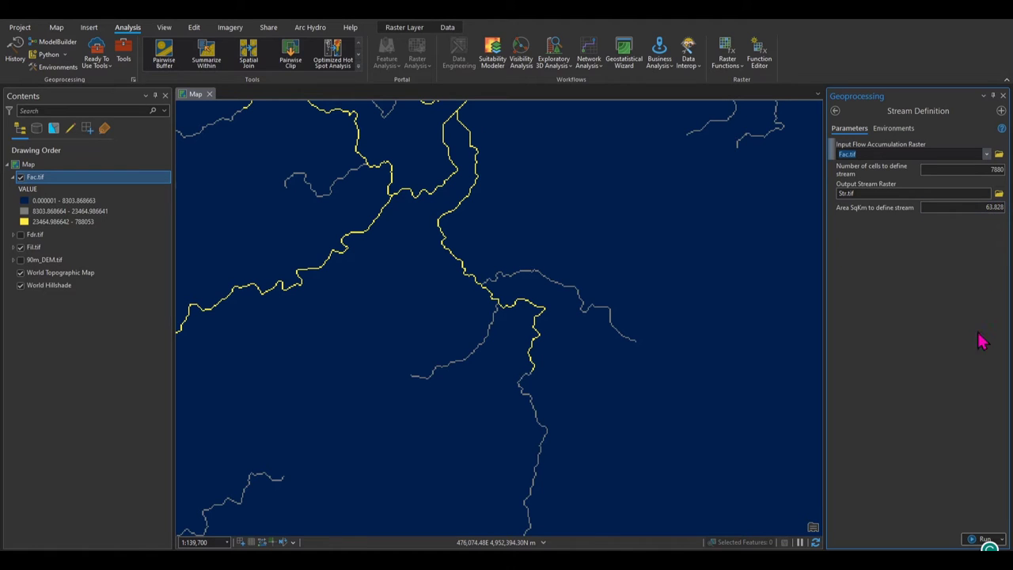
{"action": "left_click", "coordinate": [974, 539]}
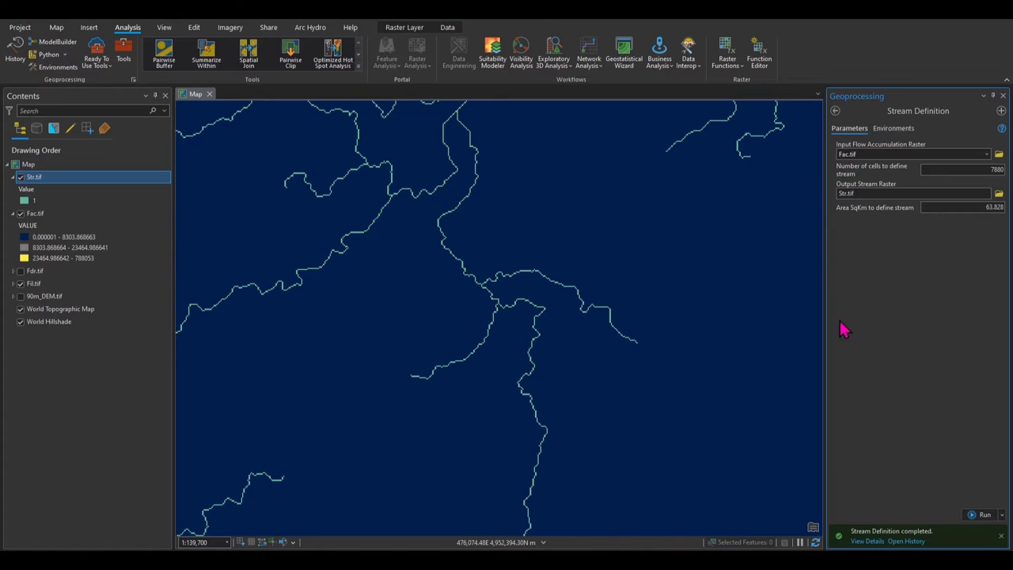
{"action": "left_click", "coordinate": [21, 214]}
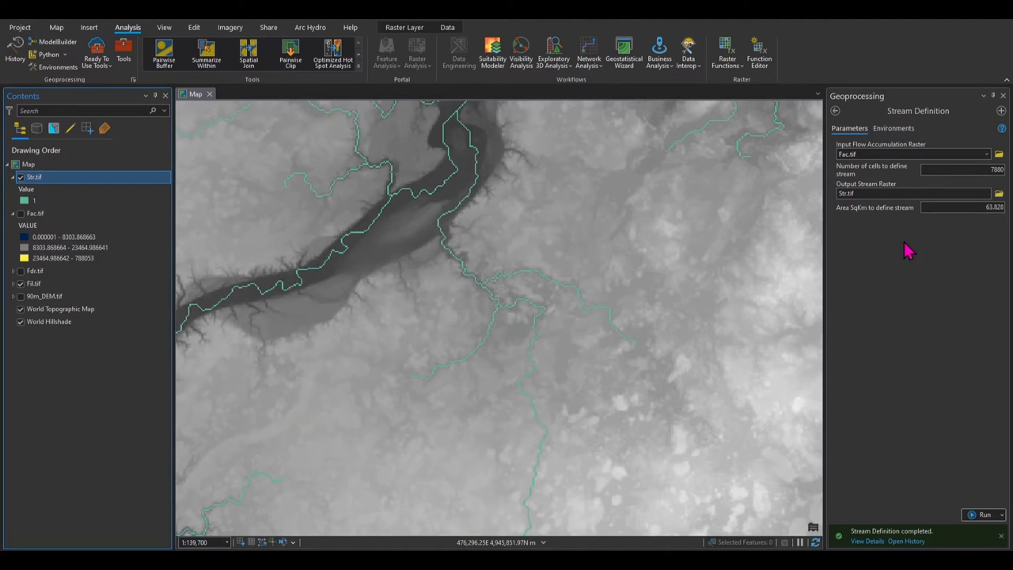
Set the area that defines a stream to 10 square kilometres and rerun Stream Definition.
{"action": "left_click_drag", "start_coordinate": [978, 208], "coordinate": [993, 209]}
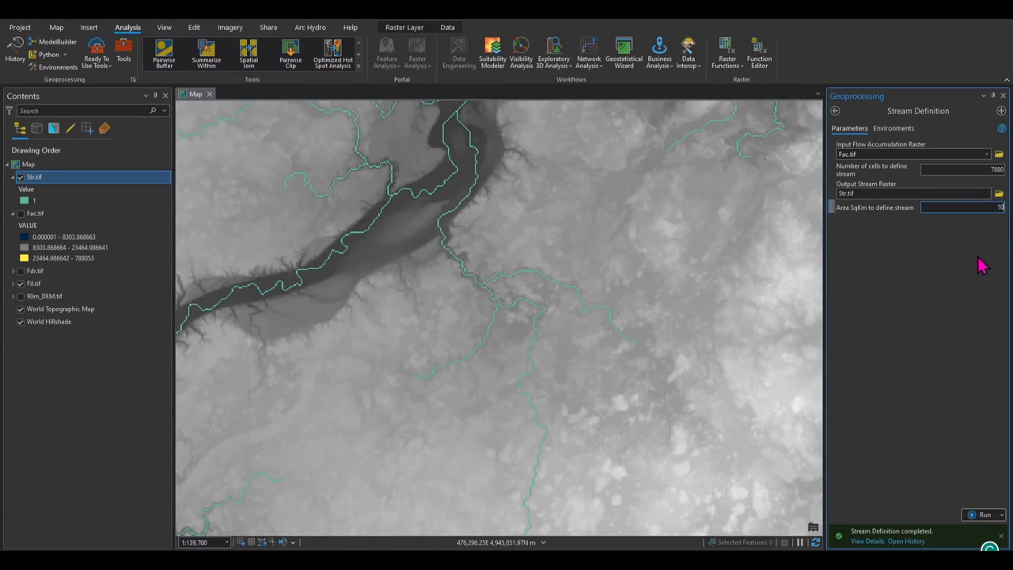
{"action": "left_click", "coordinate": [864, 289]}
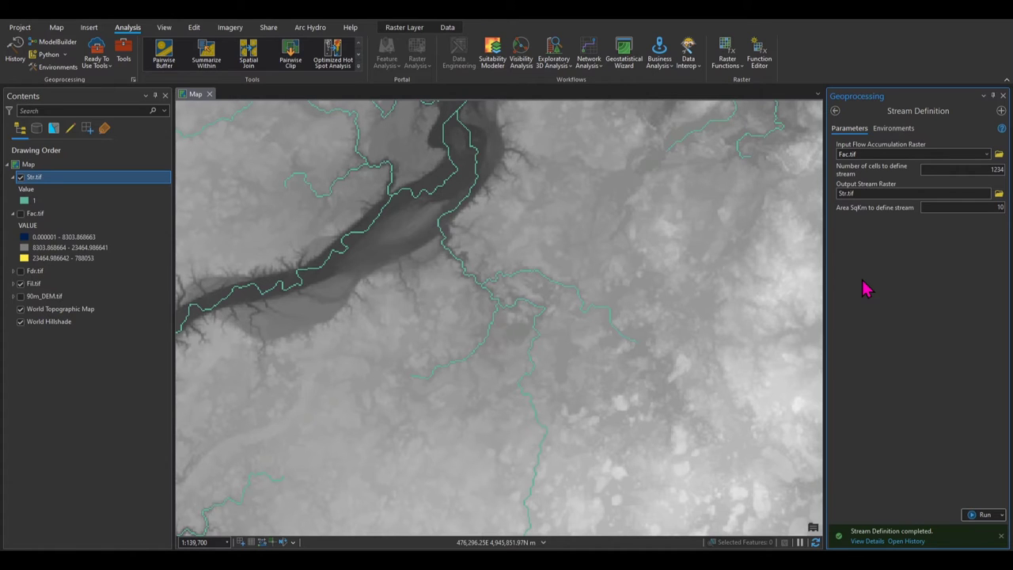
{"action": "left_click", "coordinate": [983, 514]}
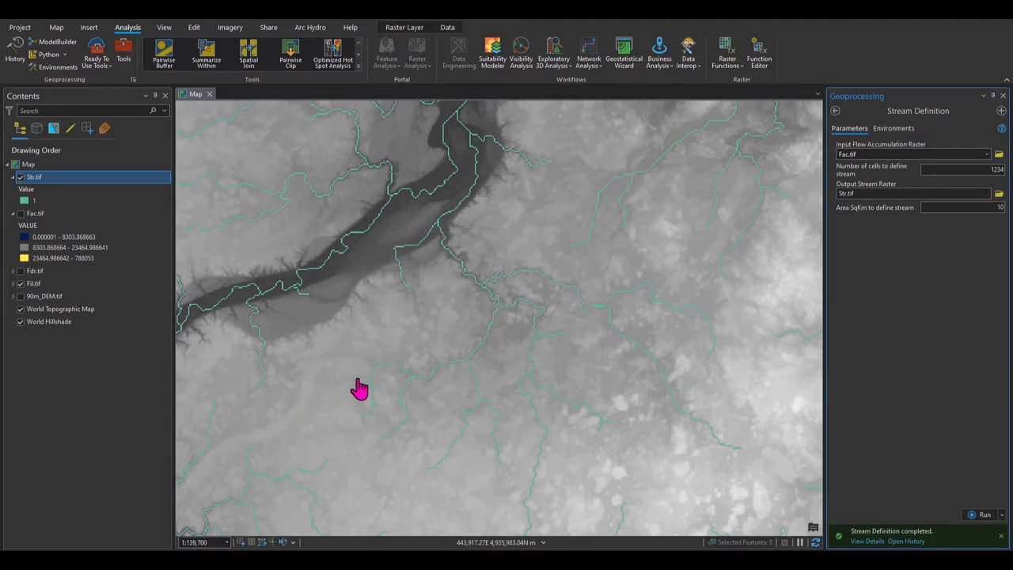
Set the area that defines a stream to 63.8 square kilometres and rerun Stream Definition.
{"action": "left_click", "coordinate": [992, 209]}
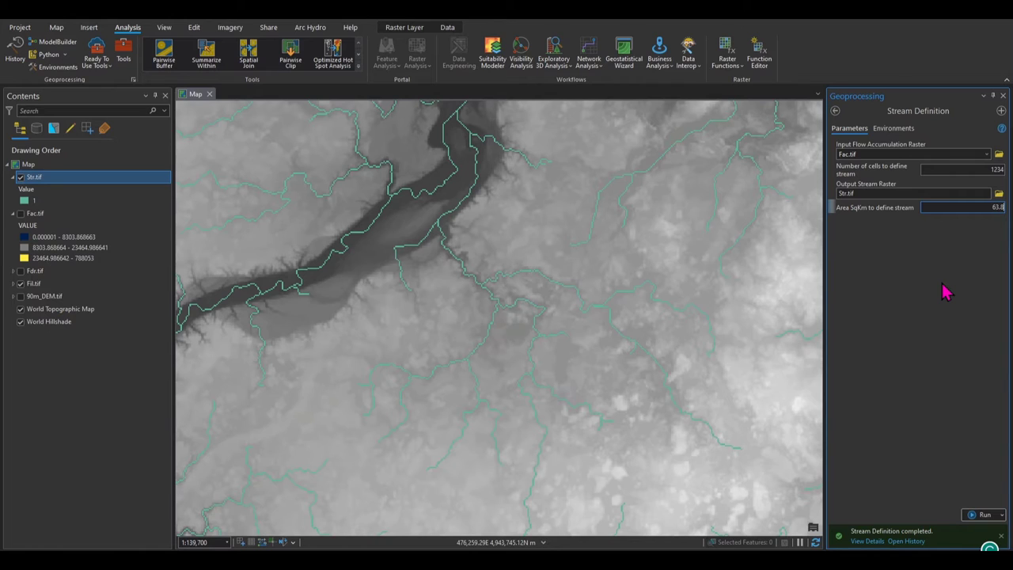
{"action": "left_click", "coordinate": [981, 516]}
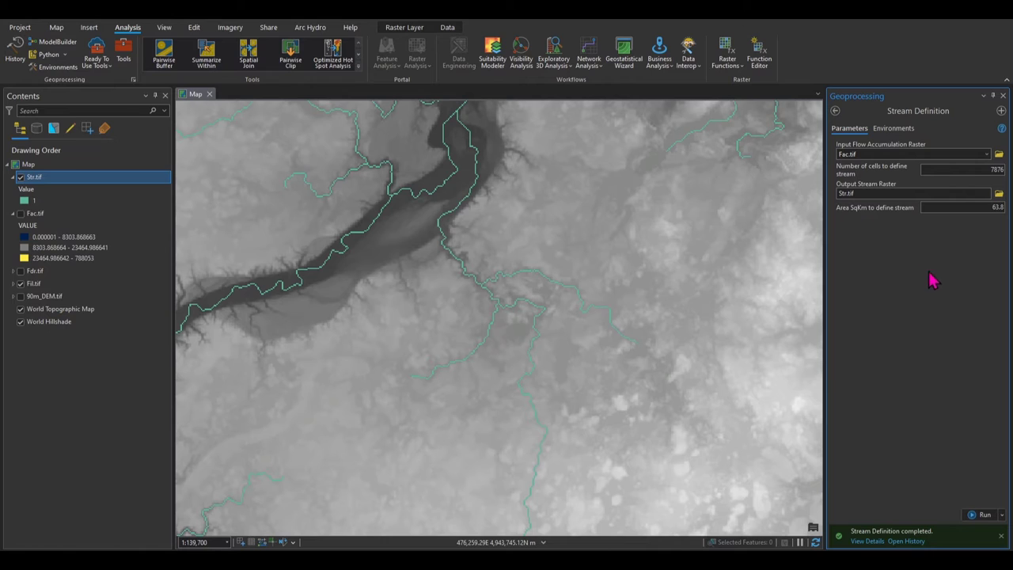
Hide the Str.tif layer and collapse the legends of the Str.tif and Fac.tif layers.
{"action": "left_click", "coordinate": [20, 177]}
{"action": "left_click", "coordinate": [12, 176]}
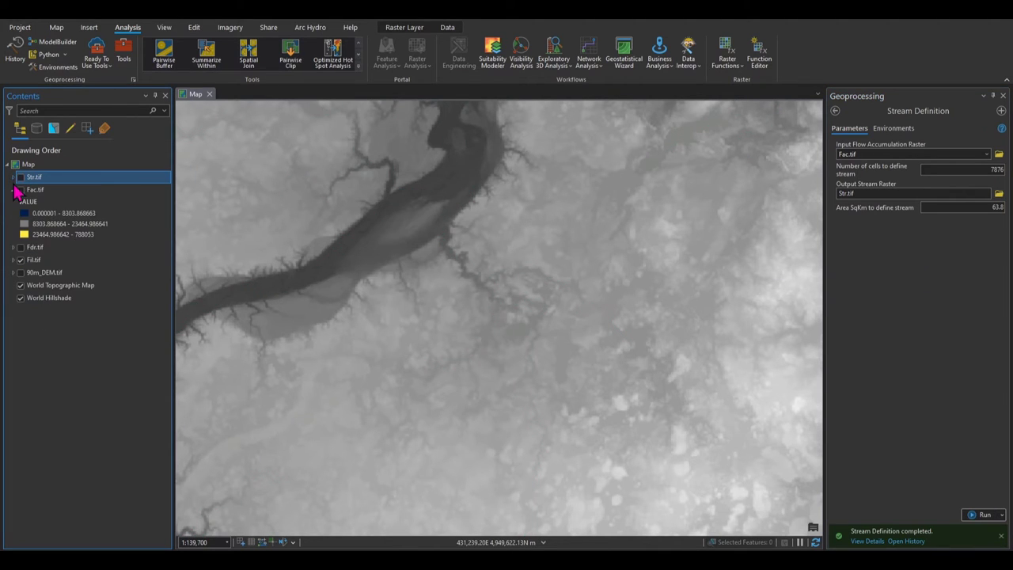
{"action": "left_click", "coordinate": [12, 191]}
{"action": "left_click", "coordinate": [13, 191]}
{"action": "left_click", "coordinate": [28, 203], "text": "ctrl"}
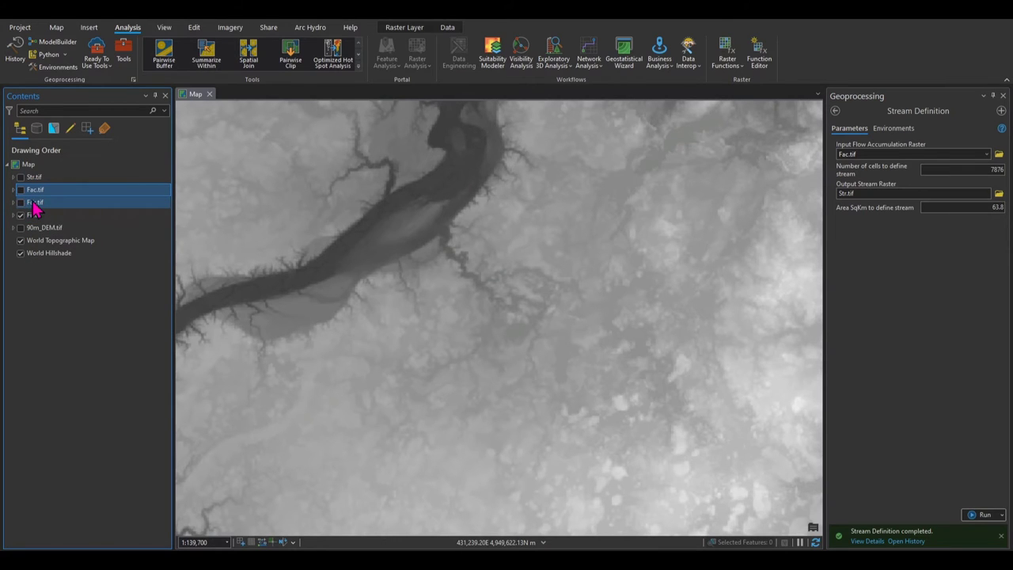
{"action": "left_click", "coordinate": [39, 204], "text": "ctrl"}
{"action": "left_click", "coordinate": [109, 181], "text": "ctrl"}
{"action": "left_click", "coordinate": [107, 190]}
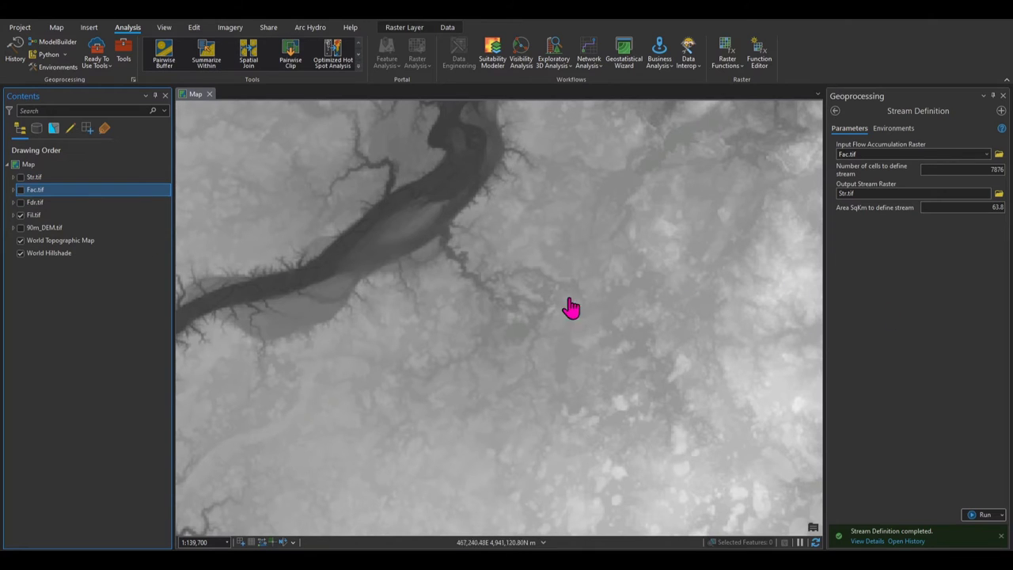
Show the Str.tif layer to review the streams over the filled DEM, and hide it again.
{"action": "left_click", "coordinate": [19, 177]}
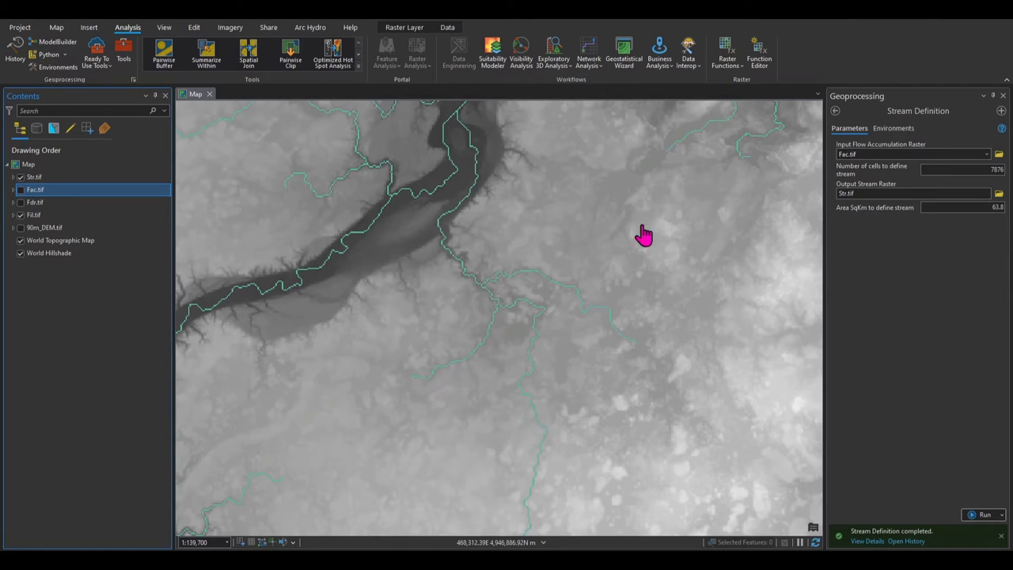
{"action": "left_click", "coordinate": [21, 176]}
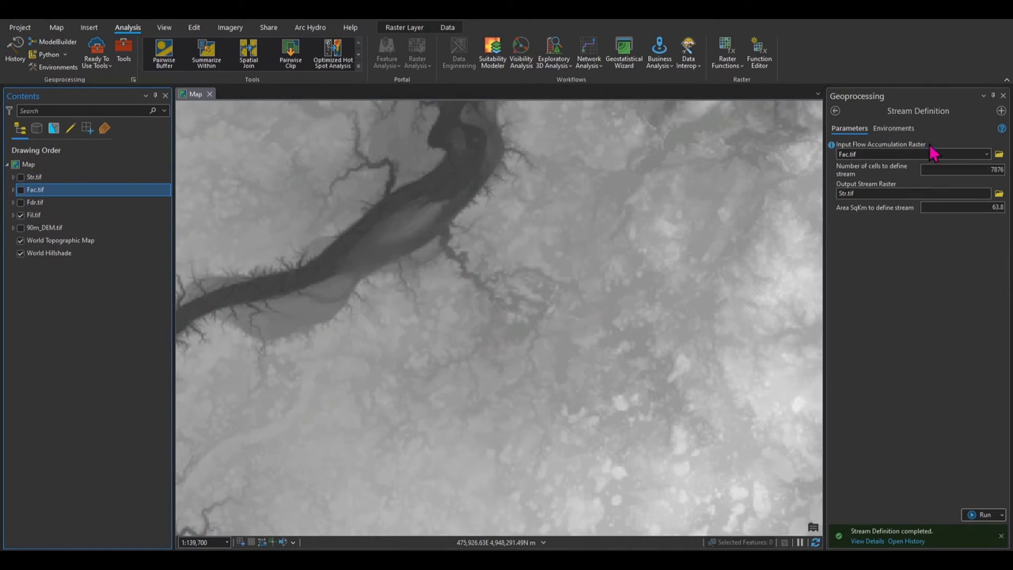
Run Stream Segmentation with Str.tif as stream raster, Fdr.tif as flow direction raster and StrLnk.tif as output stream link raster.
{"action": "left_click", "coordinate": [835, 111]}
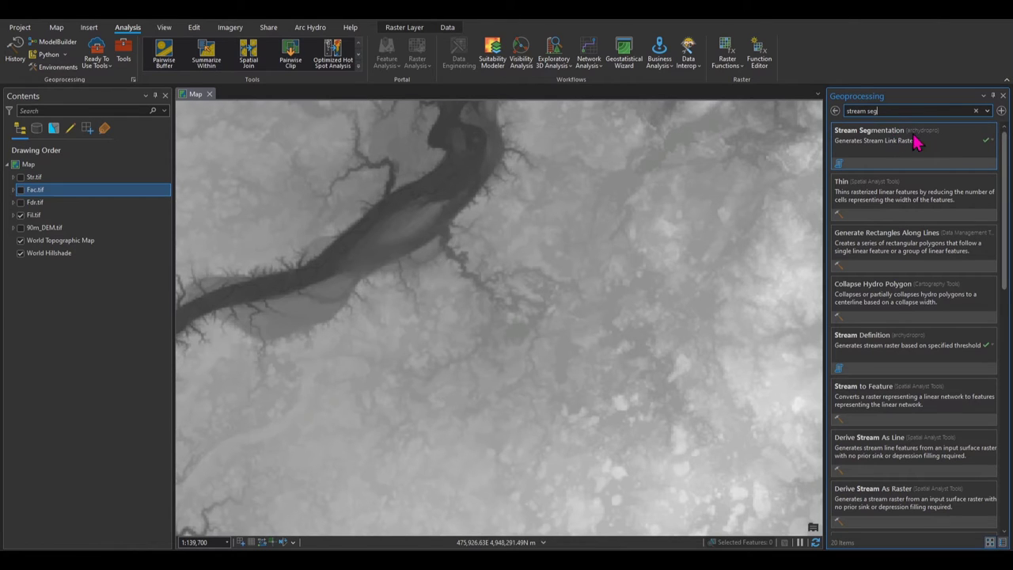
{"action": "left_click", "coordinate": [934, 145]}
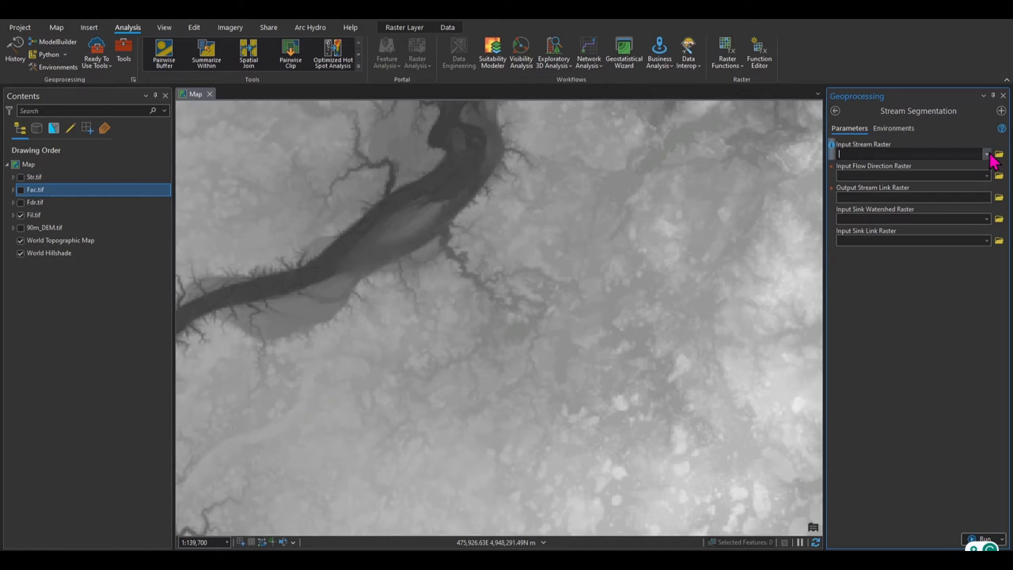
{"action": "left_click", "coordinate": [987, 154]}
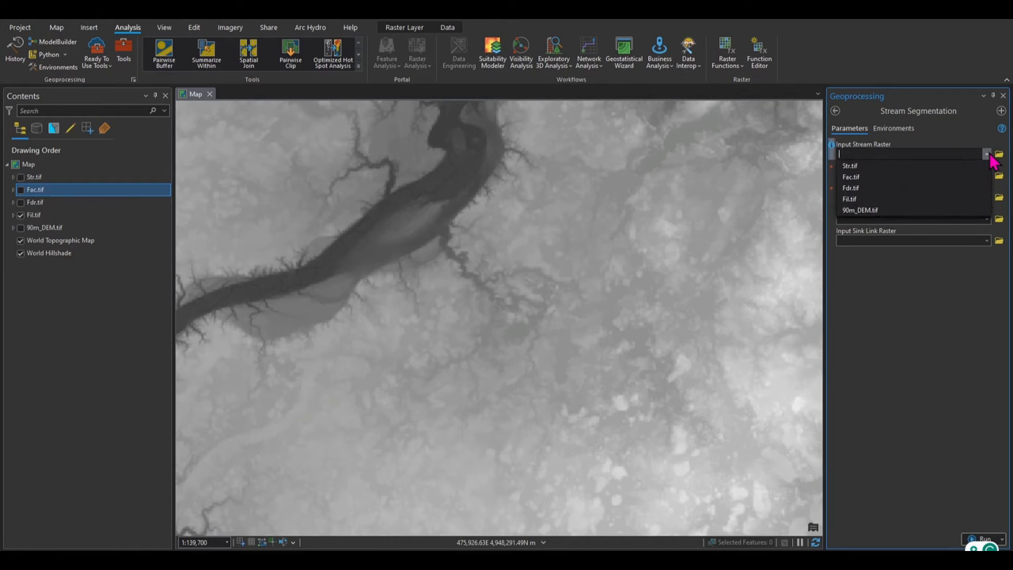
{"action": "left_click", "coordinate": [960, 166]}
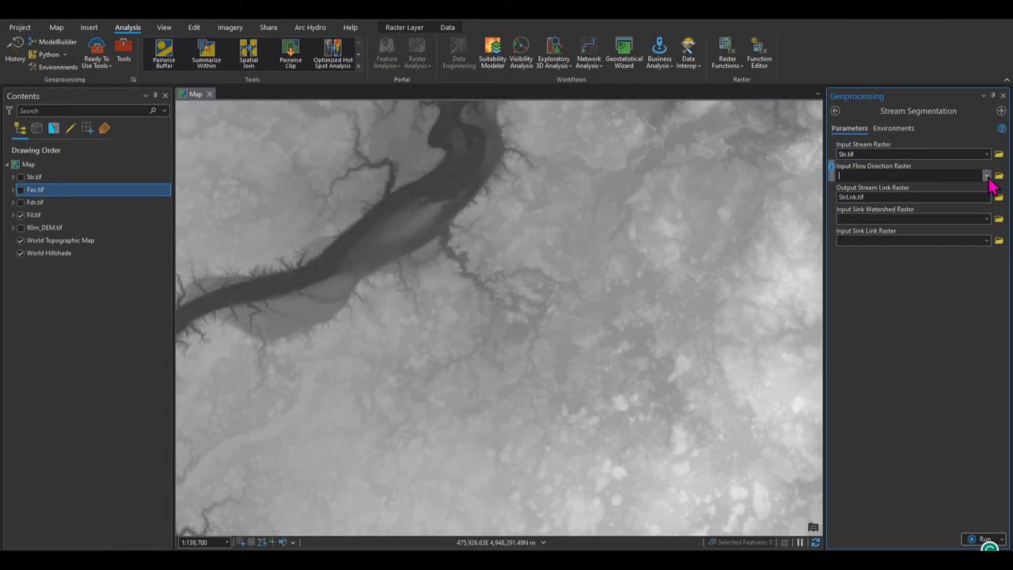
{"action": "left_click", "coordinate": [986, 175]}
{"action": "left_click", "coordinate": [970, 211]}
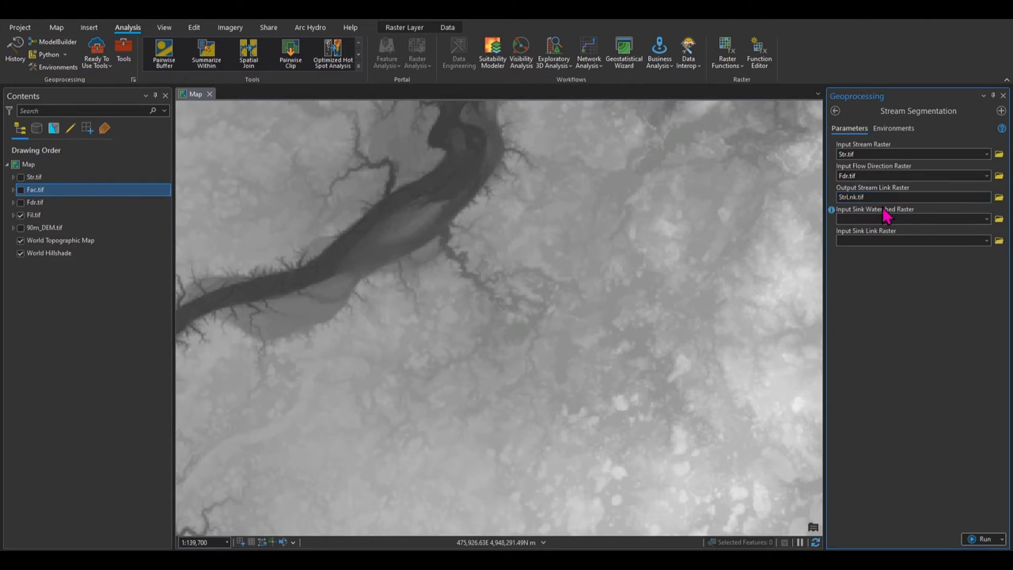
{"action": "left_click", "coordinate": [983, 539]}
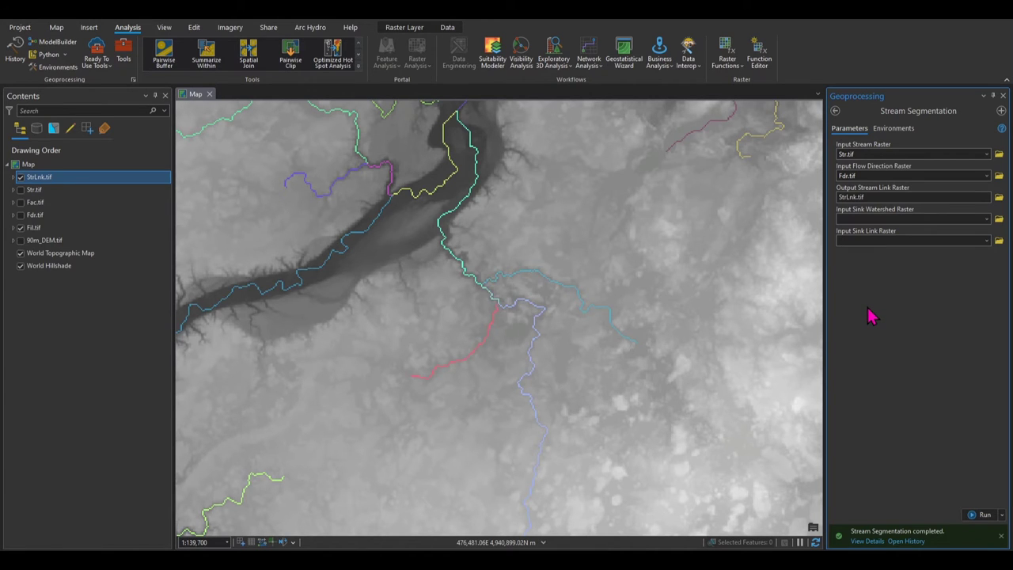
Examine the segmented stream links over the filled DEM, both across the full extent and close up along the main river.
{"action": "scroll", "coordinate": [493, 244], "scroll_direction": "down", "scroll_amount": 5}
{"action": "scroll", "coordinate": [481, 170], "scroll_direction": "up", "scroll_amount": 2}
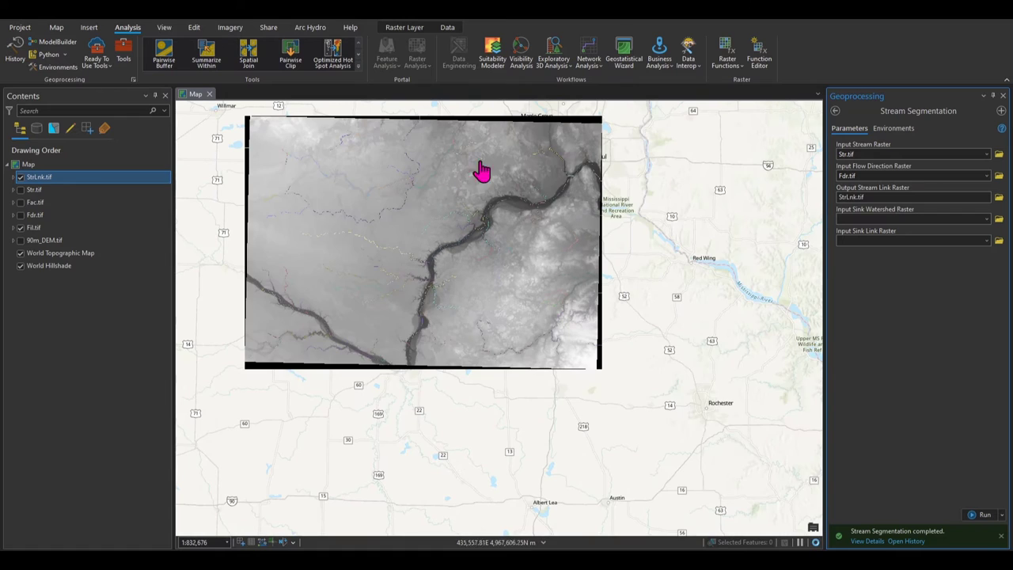
{"action": "scroll", "coordinate": [482, 256], "scroll_direction": "up", "scroll_amount": 2}
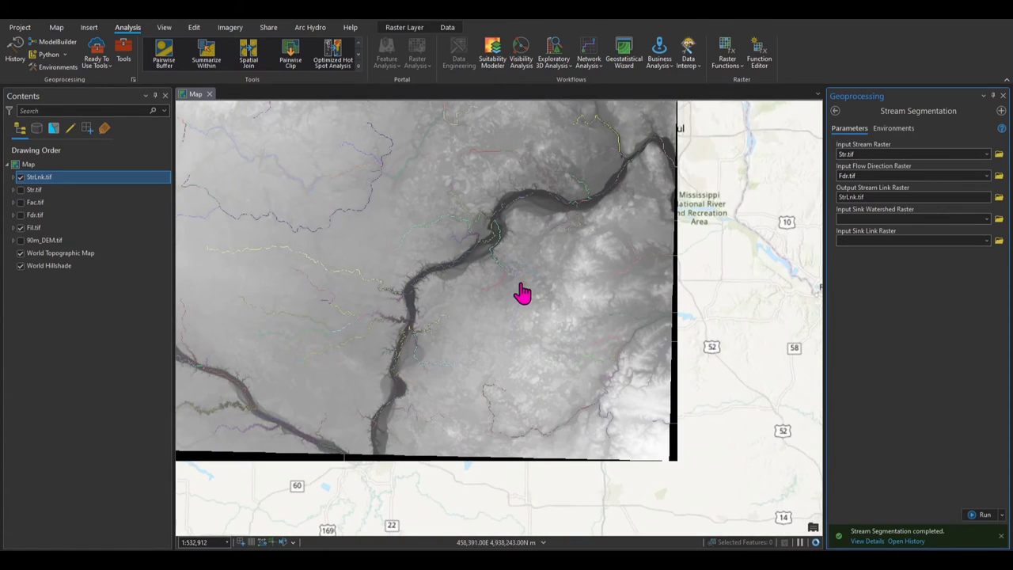
{"action": "scroll", "coordinate": [511, 284], "scroll_direction": "up", "scroll_amount": 3}
{"action": "scroll", "coordinate": [510, 283], "scroll_direction": "down", "scroll_amount": 4}
{"action": "scroll", "coordinate": [284, 289], "scroll_direction": "up", "scroll_amount": 3}
{"action": "scroll", "coordinate": [512, 197], "scroll_direction": "down", "scroll_amount": 2}
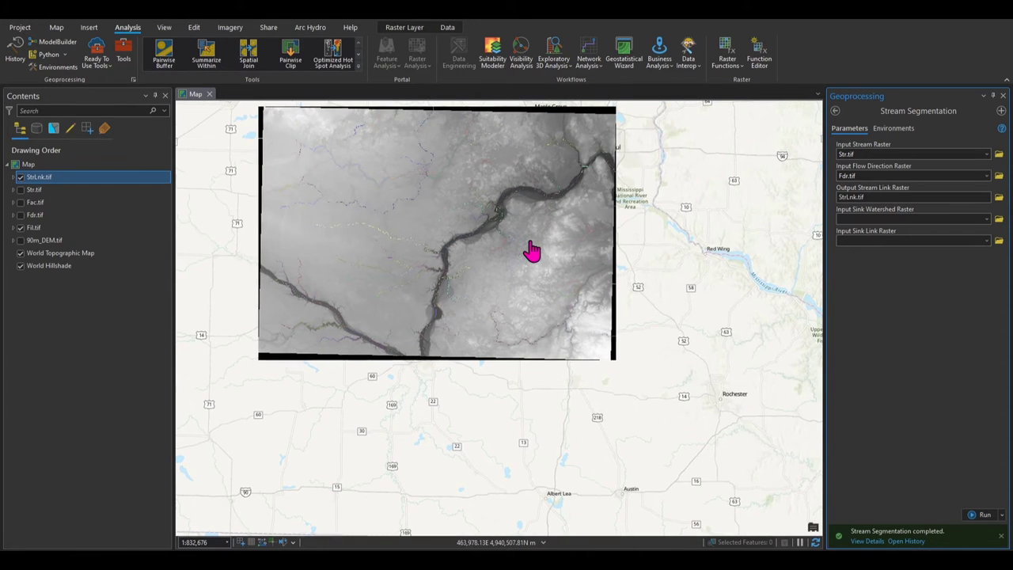
{"action": "scroll", "coordinate": [530, 252], "scroll_direction": "up", "scroll_amount": 4}
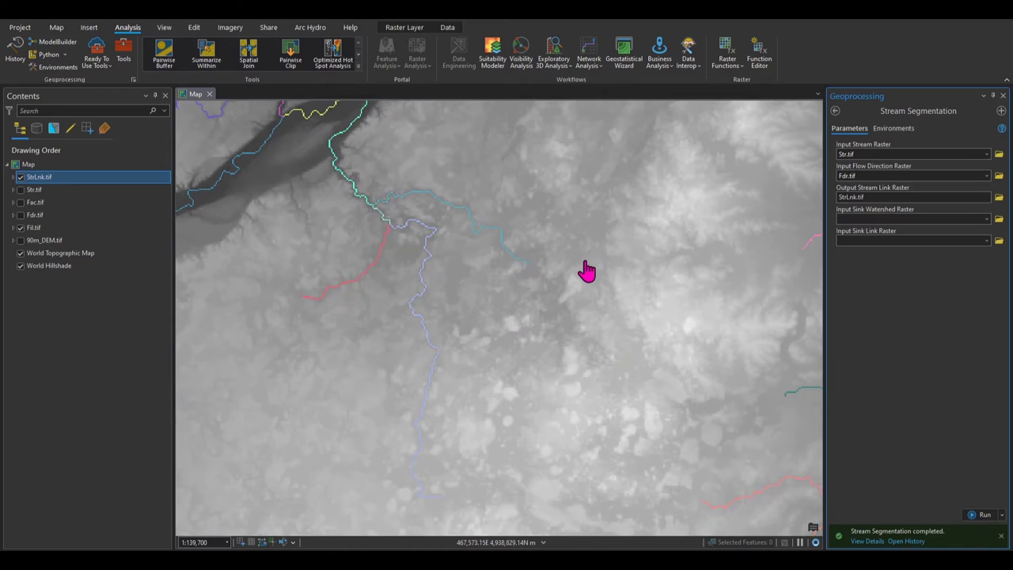
{"action": "left_click_drag", "start_coordinate": [583, 269], "coordinate": [671, 246]}
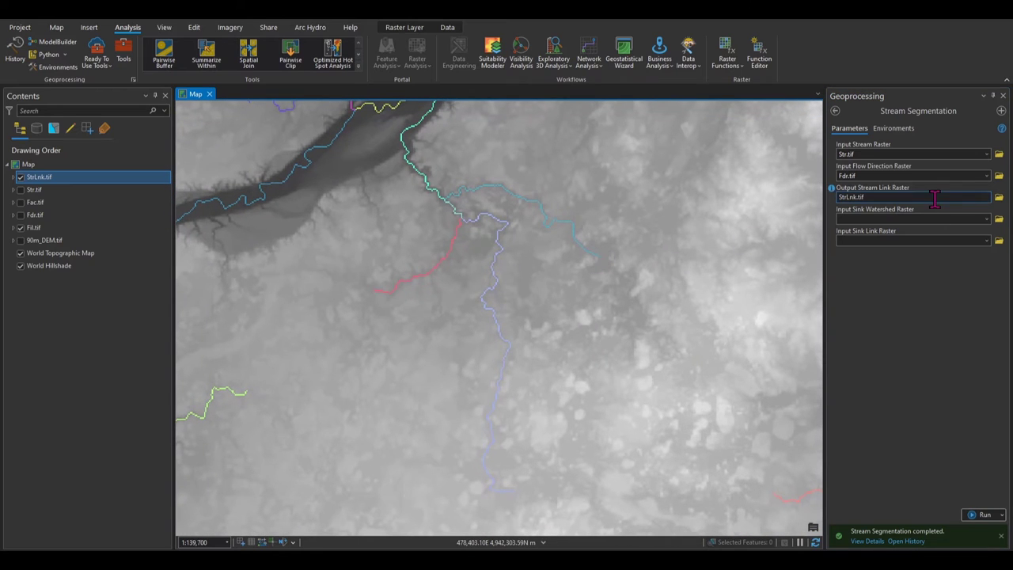
Run Catchment Grid Delineation with Fdr.tif as flow direction raster, StrLnk.tif as link raster and Cat.tif as output catchment raster.
{"action": "left_click", "coordinate": [836, 112]}
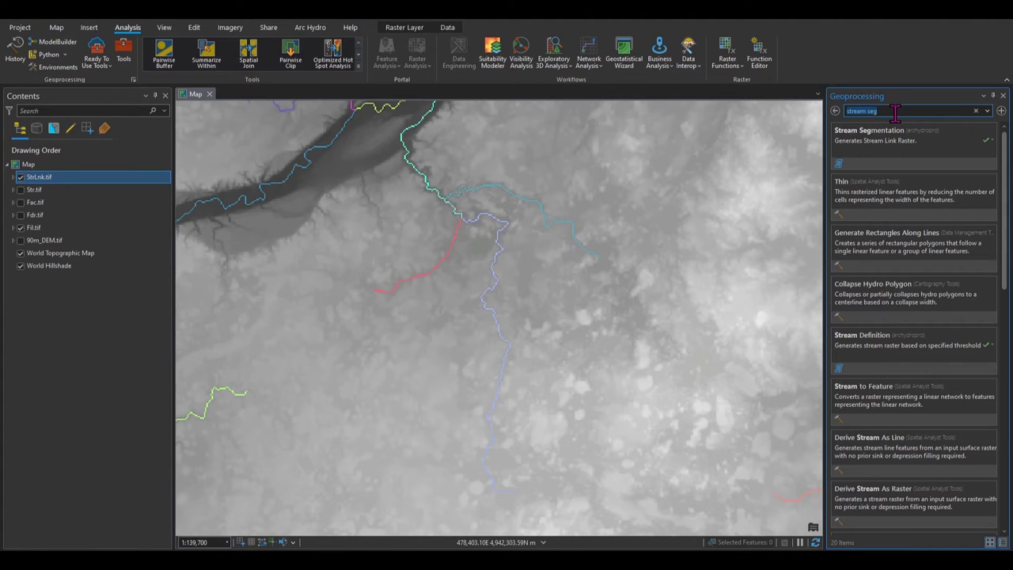
{"action": "type", "text": "catchment grid"}
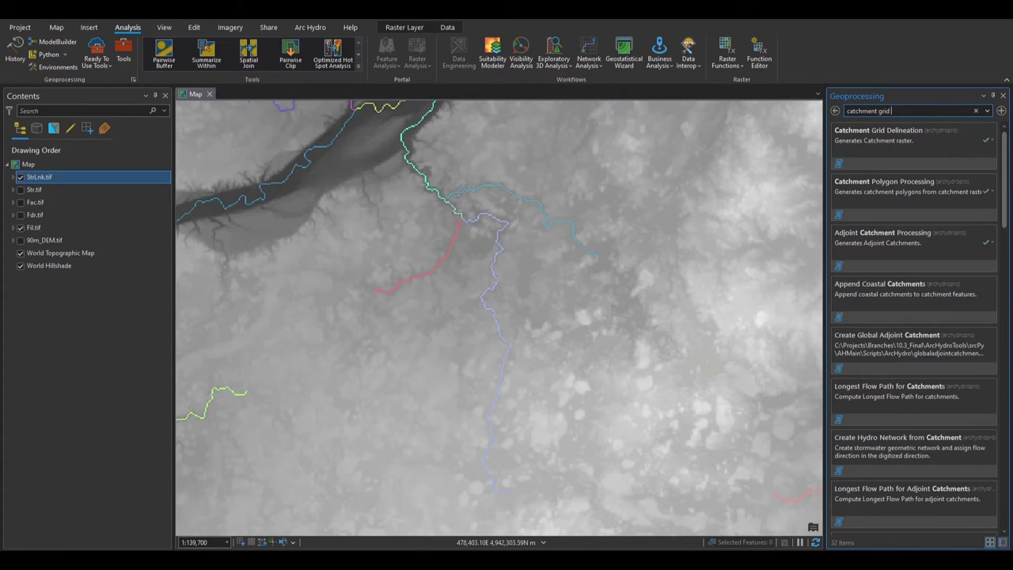
{"action": "type", "text": " p"}
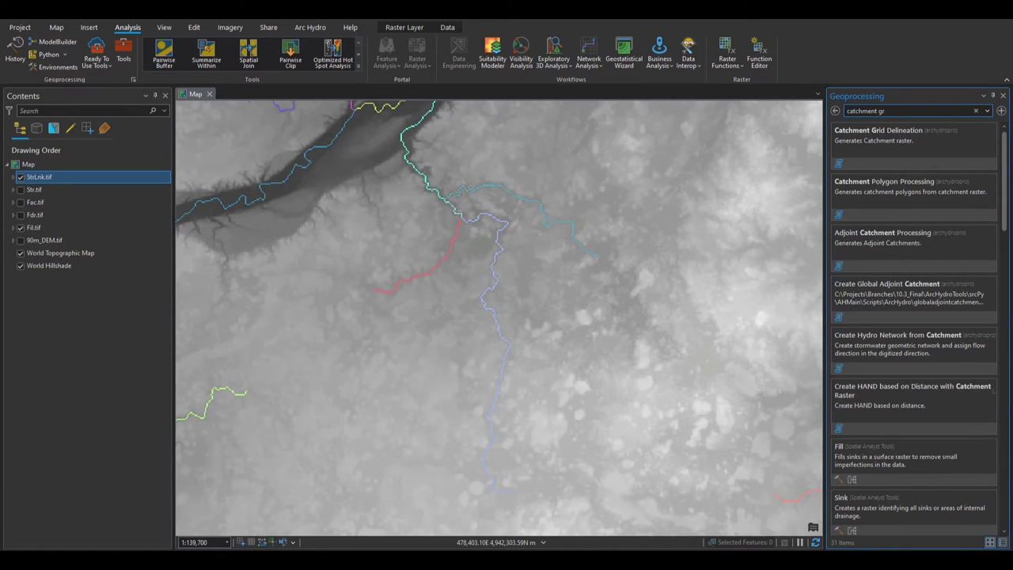
{"action": "type", "text": "del"}
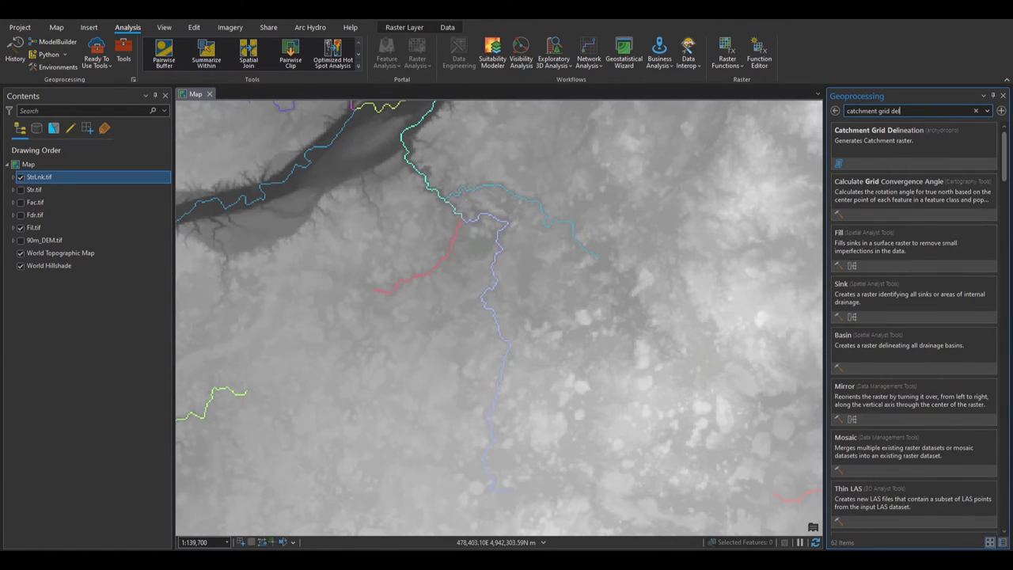
{"action": "left_click", "coordinate": [935, 142]}
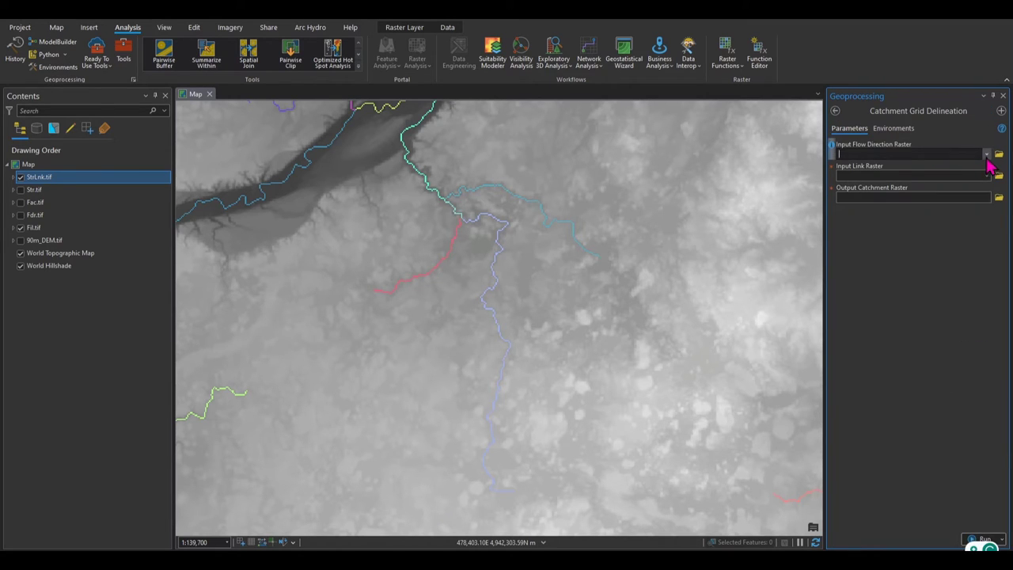
{"action": "left_click", "coordinate": [985, 155]}
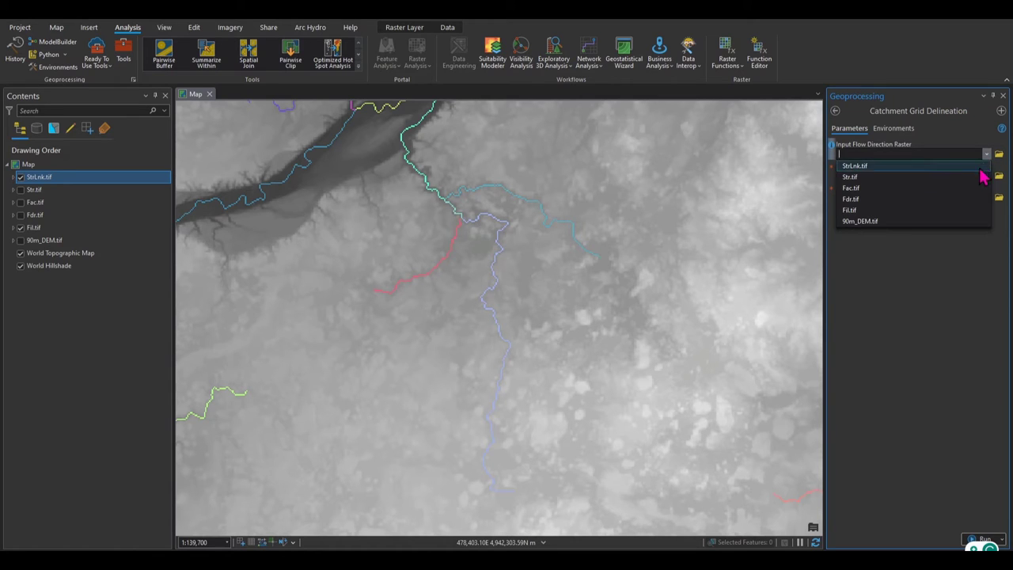
{"action": "left_click", "coordinate": [974, 199]}
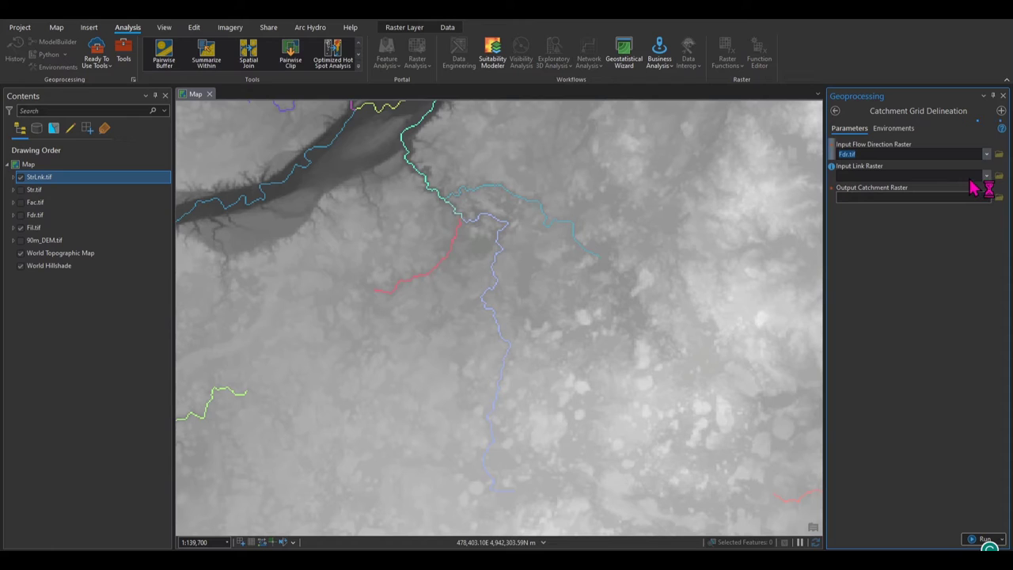
{"action": "left_click", "coordinate": [987, 177]}
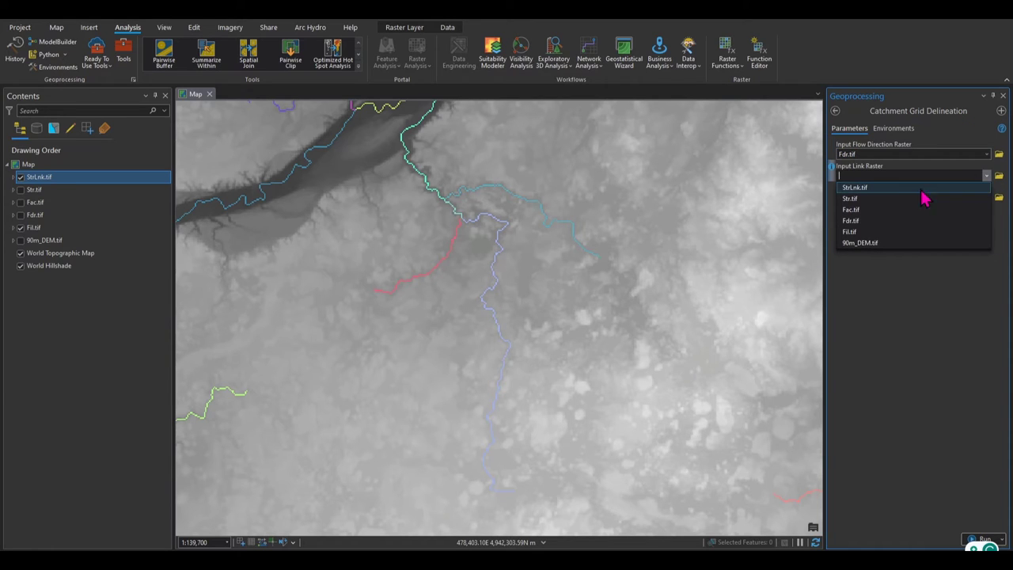
{"action": "left_click", "coordinate": [861, 190]}
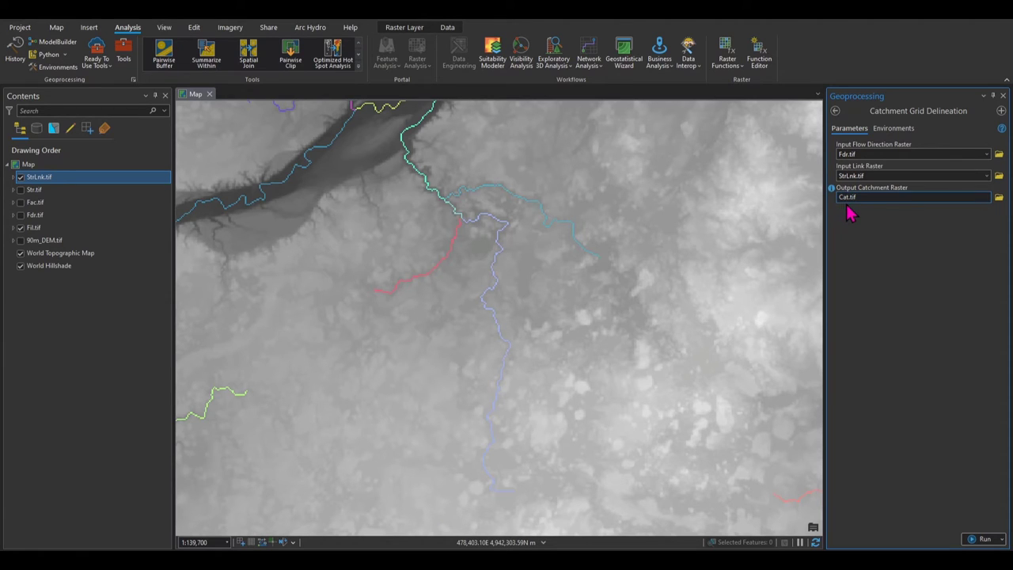
{"action": "left_click", "coordinate": [986, 539]}
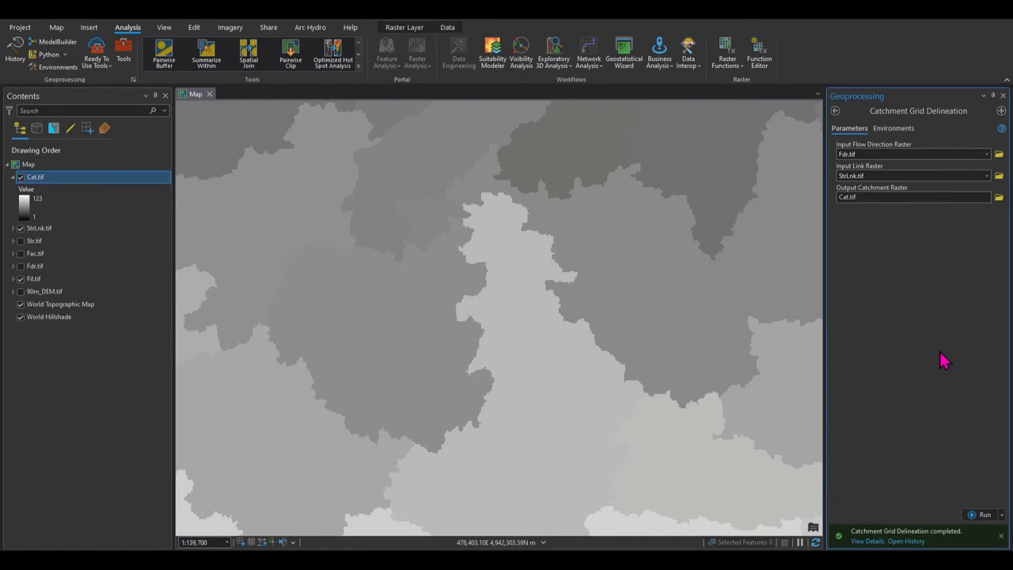
Hide the StrLnk.tif layer and review the catchment raster across the full DEM extent.
{"action": "scroll", "coordinate": [544, 235], "scroll_direction": "down", "scroll_amount": 3}
{"action": "scroll", "coordinate": [533, 248], "scroll_direction": "up", "scroll_amount": 2}
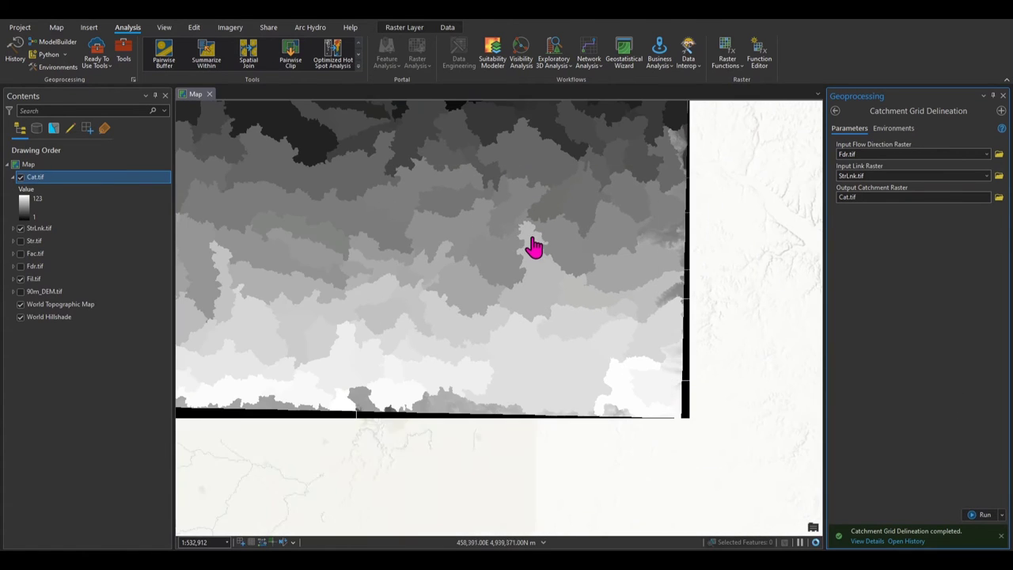
{"action": "scroll", "coordinate": [522, 246], "scroll_direction": "down", "scroll_amount": 2}
{"action": "scroll", "coordinate": [511, 224], "scroll_direction": "up", "scroll_amount": 3}
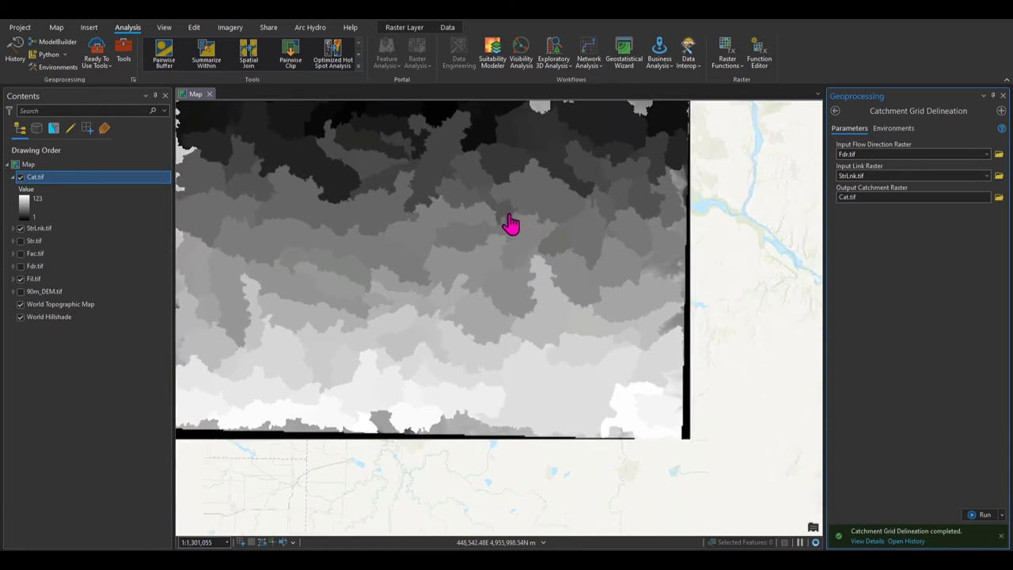
{"action": "left_click", "coordinate": [21, 228]}
{"action": "left_click_drag", "start_coordinate": [491, 274], "coordinate": [563, 316]}
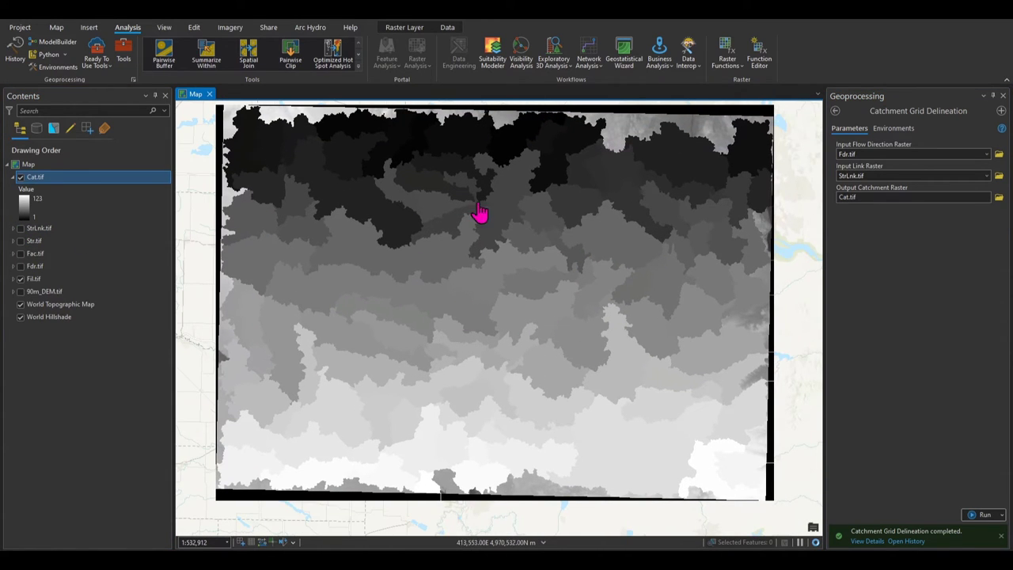
Collapse the Cat.tif legend and hide the layer after comparing the catchments with the filled DEM.
{"action": "left_click", "coordinate": [21, 176]}
{"action": "left_click", "coordinate": [13, 177]}
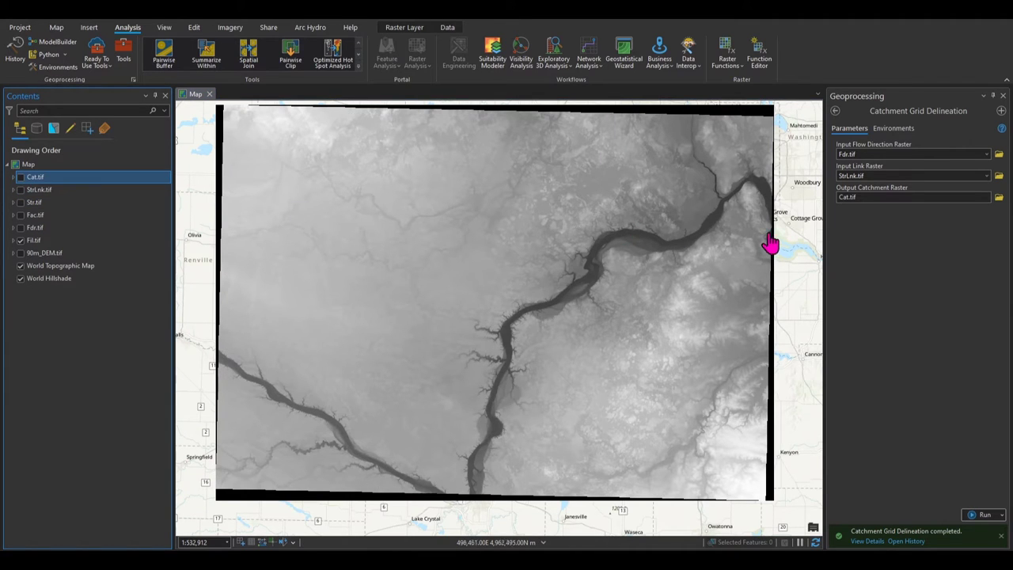
{"action": "left_click", "coordinate": [21, 176]}
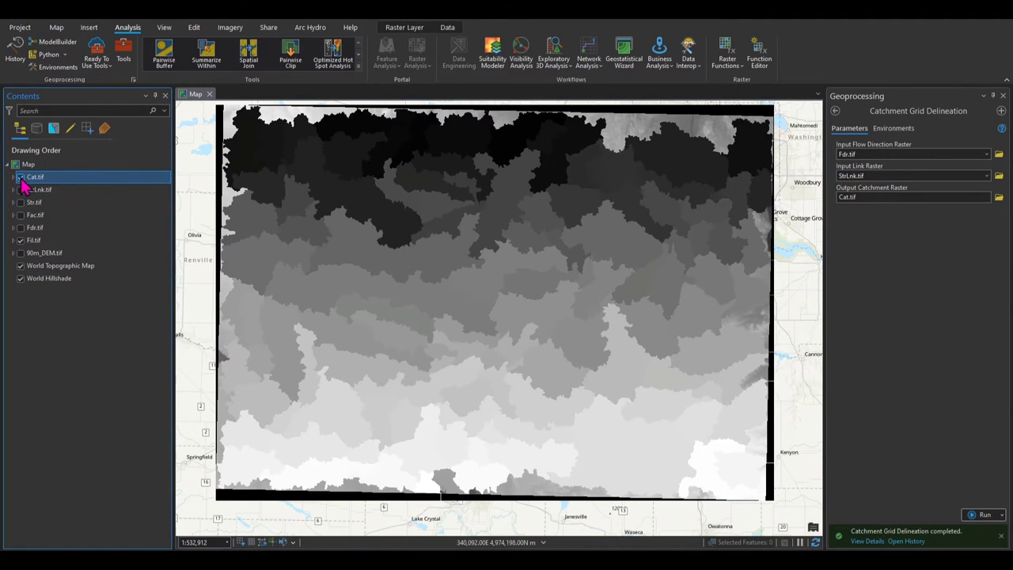
{"action": "left_click", "coordinate": [20, 177]}
Run Catchment Polygon Processing on Cat.tif with Catchment as the output feature class.
{"action": "left_click", "coordinate": [835, 111]}
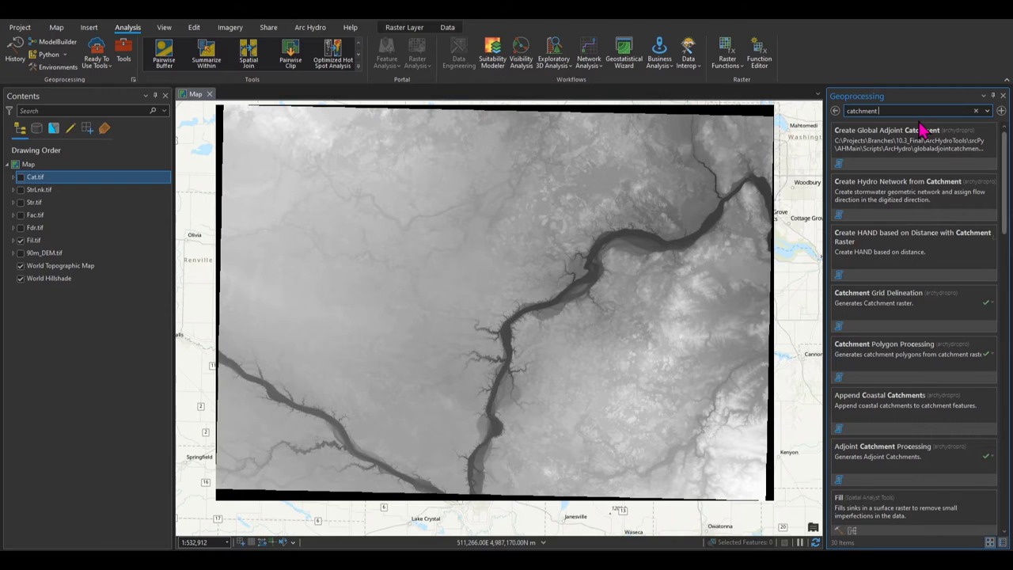
{"action": "type", "text": "poly"}
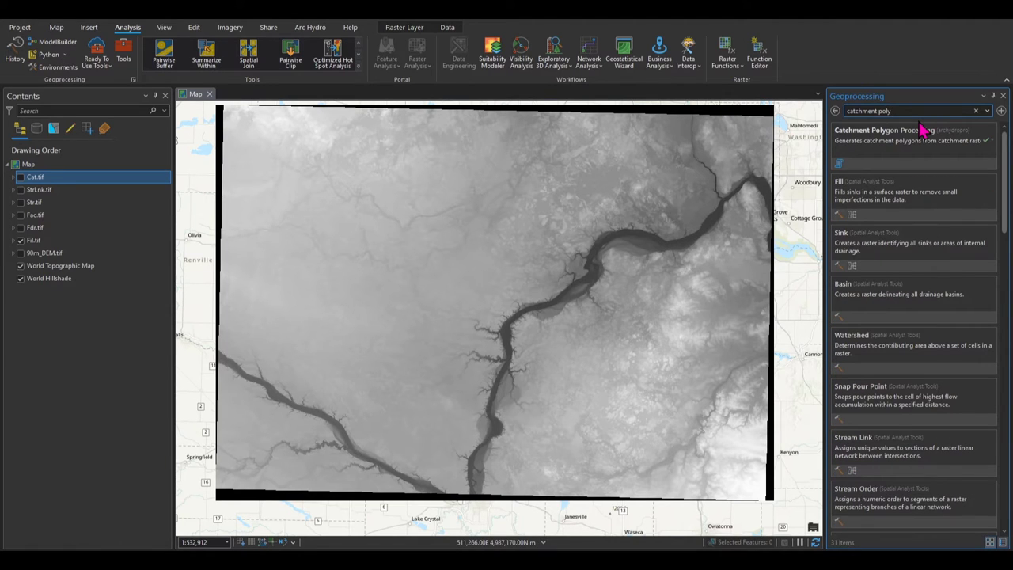
{"action": "left_click", "coordinate": [908, 150]}
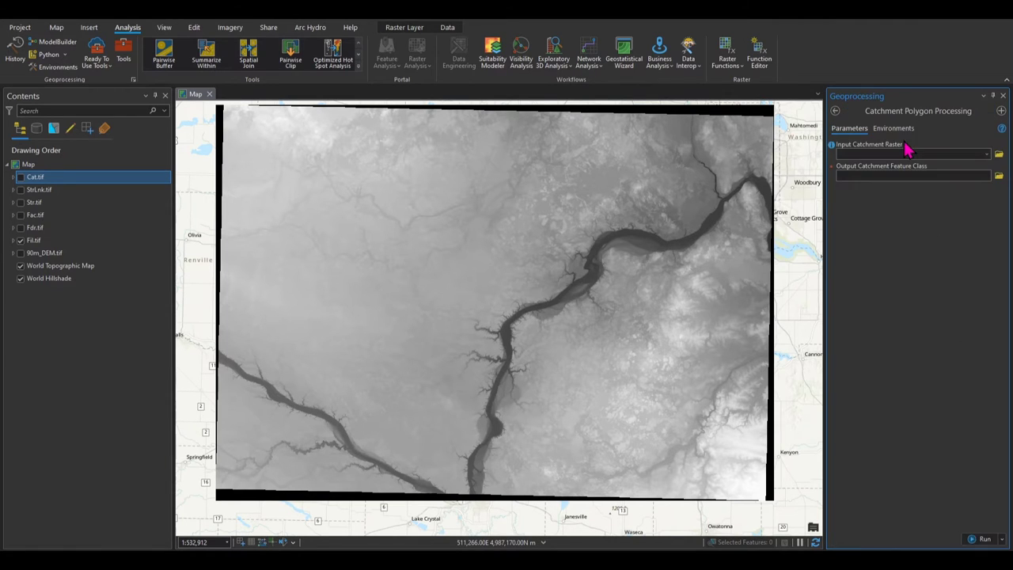
{"action": "left_click", "coordinate": [990, 159]}
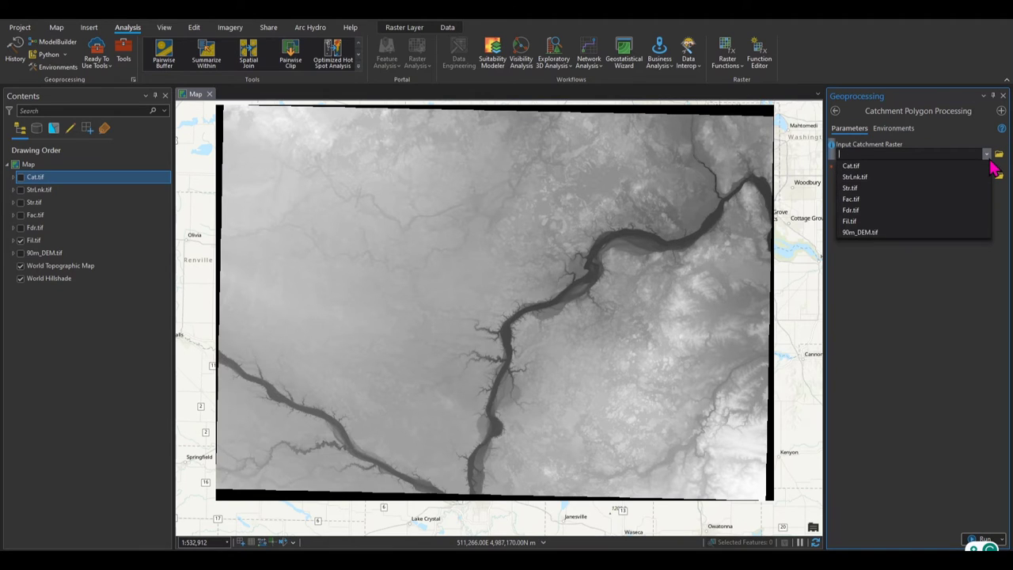
{"action": "left_click", "coordinate": [990, 166]}
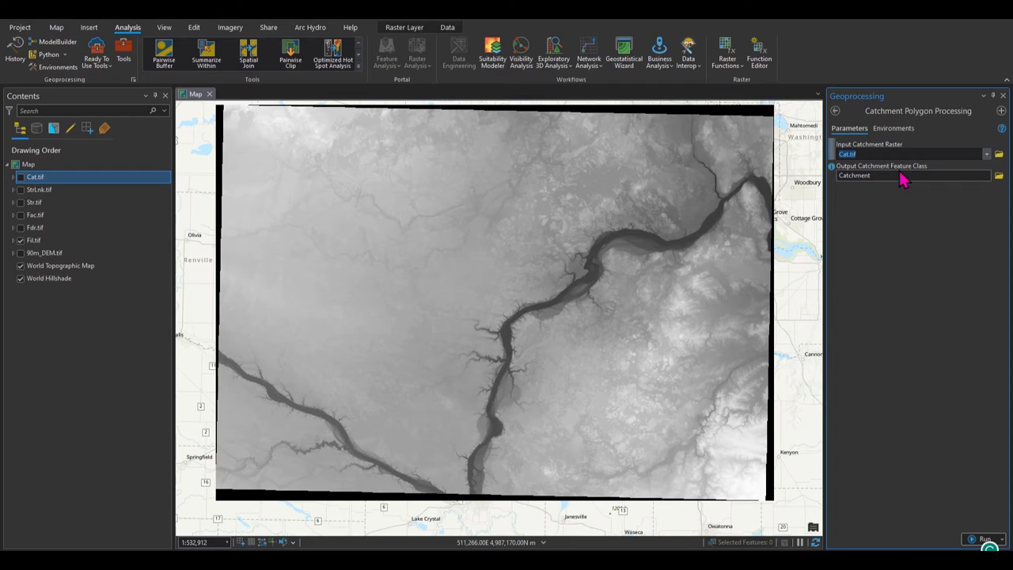
{"action": "left_click", "coordinate": [981, 539]}
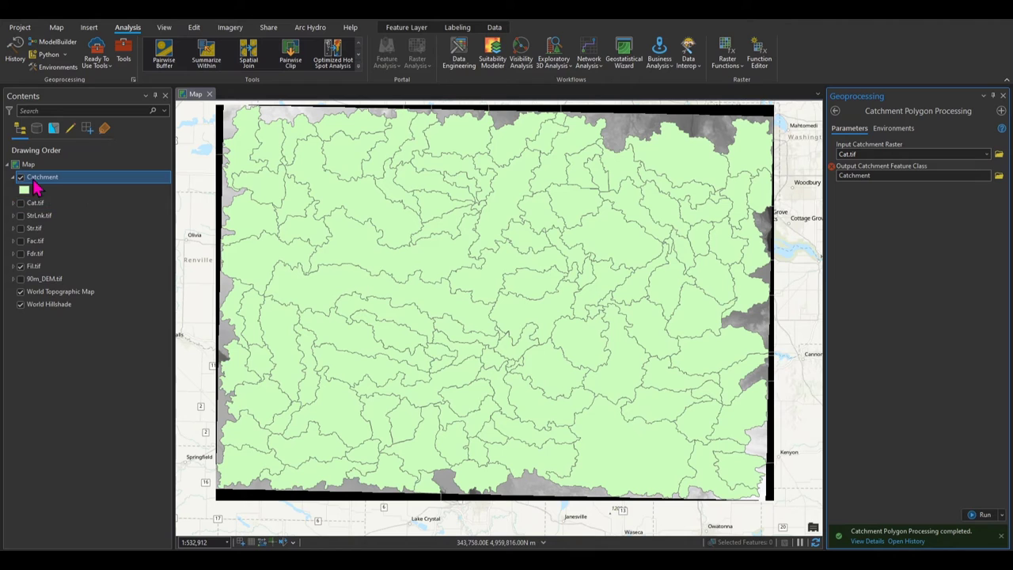
Open the Catchment layer's attribute table and look through the polygon records and their fields.
{"action": "right_click", "coordinate": [52, 184]}
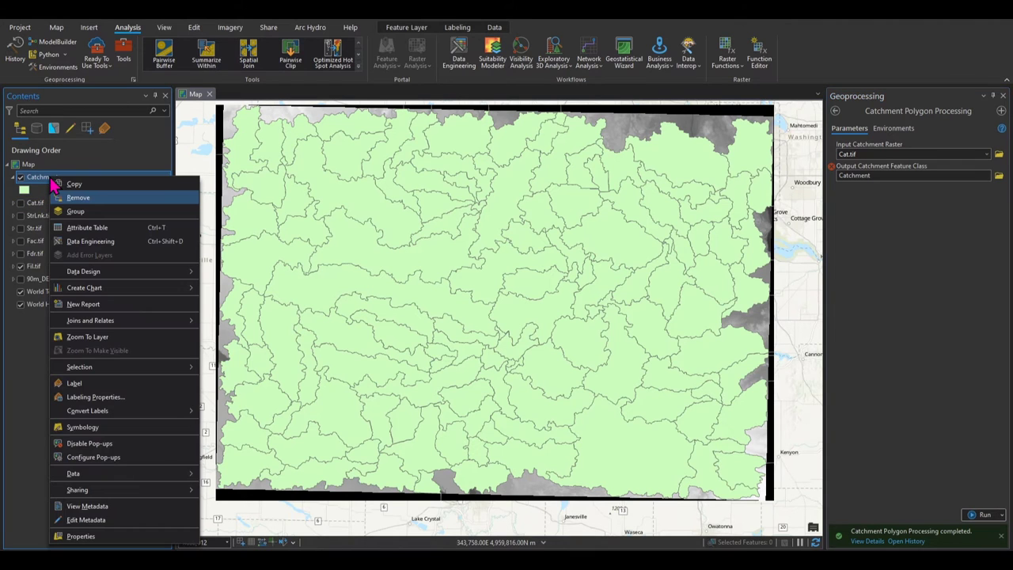
{"action": "left_click", "coordinate": [87, 228]}
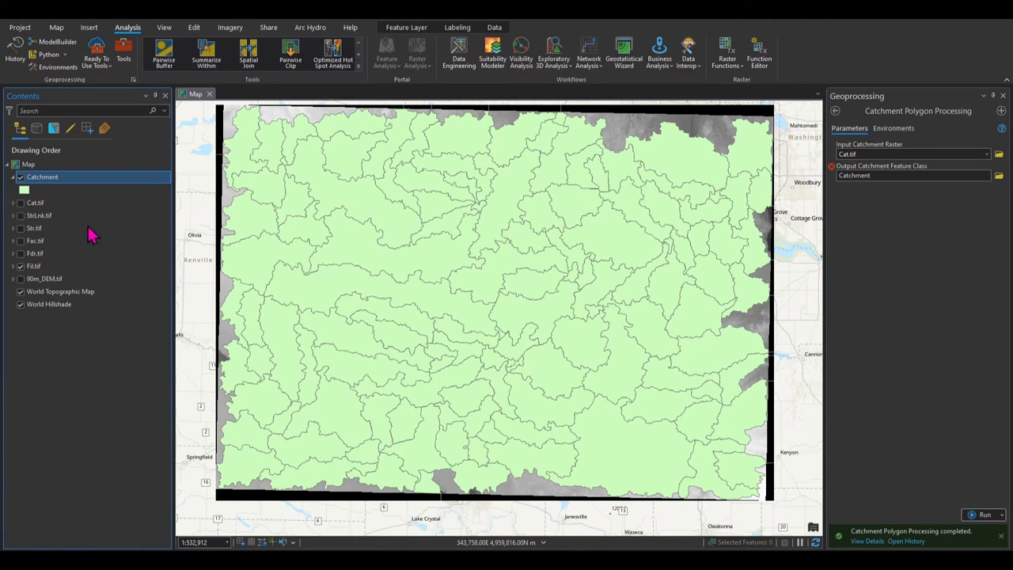
{"action": "scroll", "coordinate": [254, 413], "scroll_direction": "down", "scroll_amount": 6}
{"action": "scroll", "coordinate": [254, 415], "scroll_direction": "up", "scroll_amount": 6}
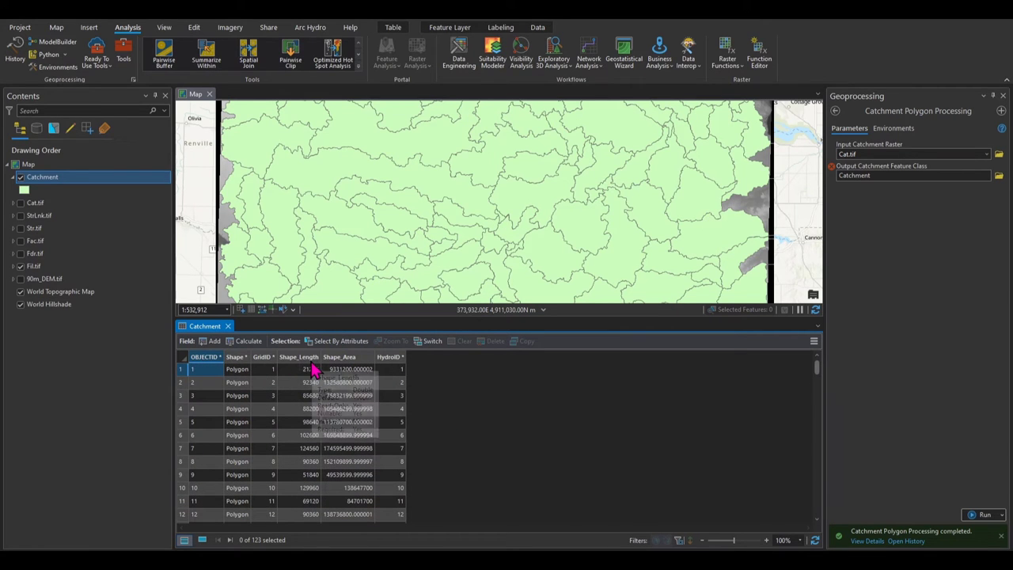
Close the Catchment attribute table, hide the Catchment layer, and compare the Str.tif streams with the filled DEM before hiding Str.tif.
{"action": "mouse_move", "coordinate": [356, 396]}
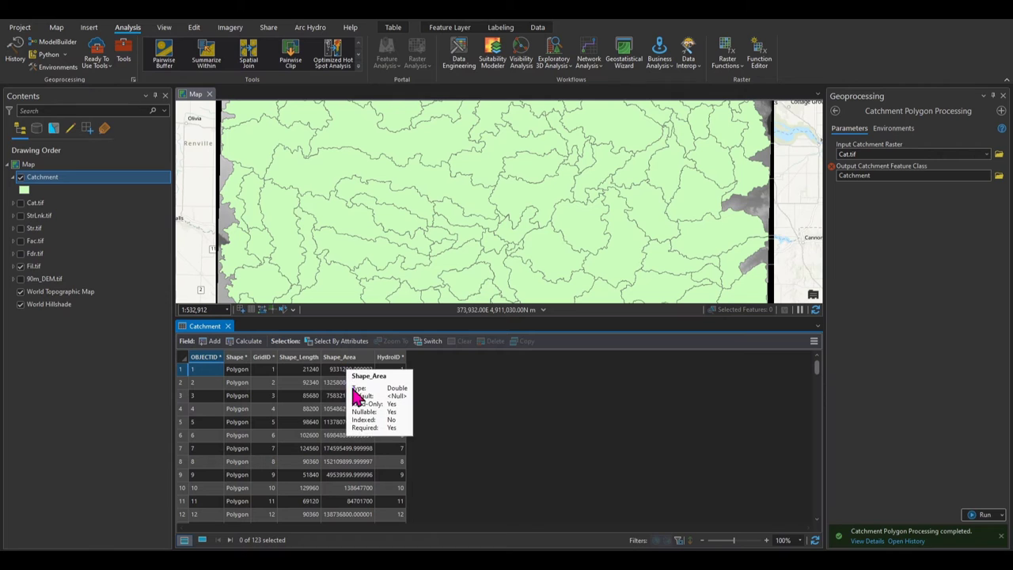
{"action": "left_click", "coordinate": [228, 326]}
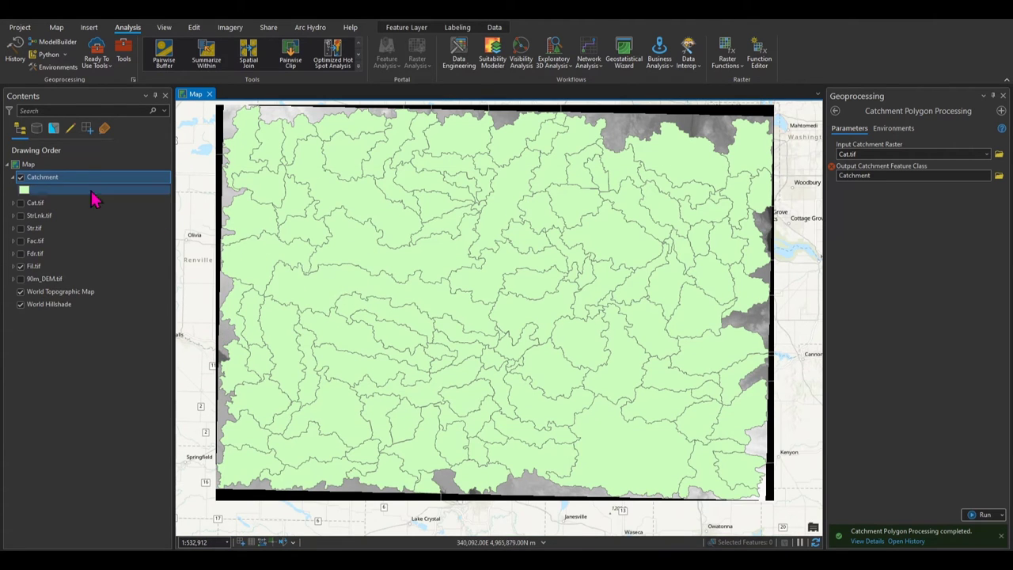
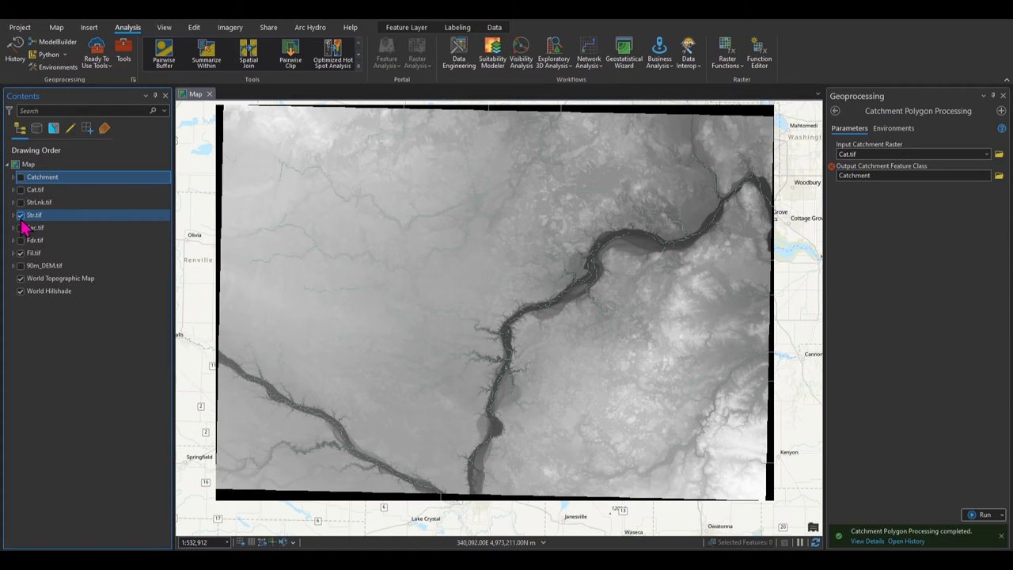
{"action": "scroll", "coordinate": [657, 349], "scroll_direction": "up", "scroll_amount": 3}
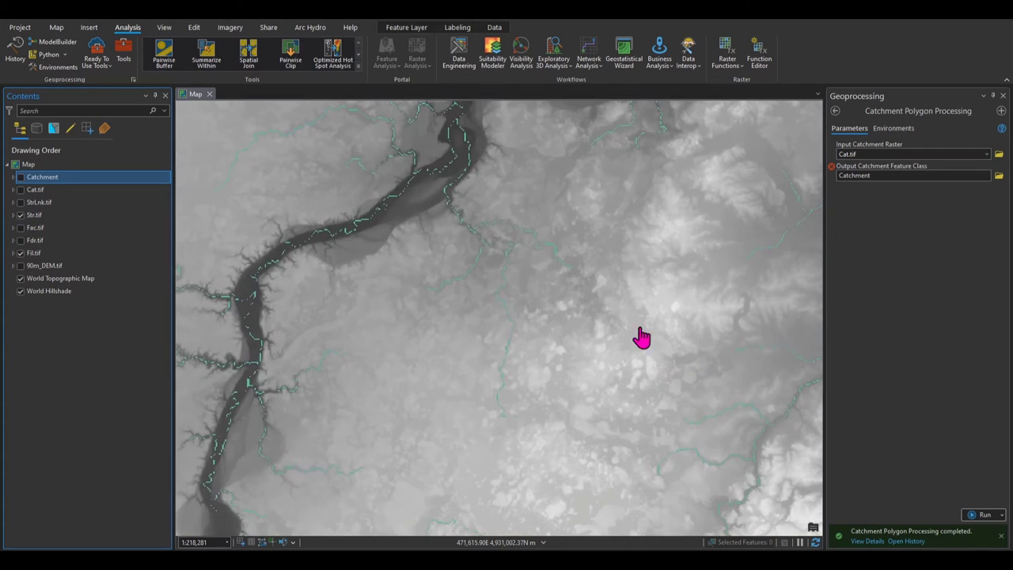
{"action": "left_click", "coordinate": [21, 215]}
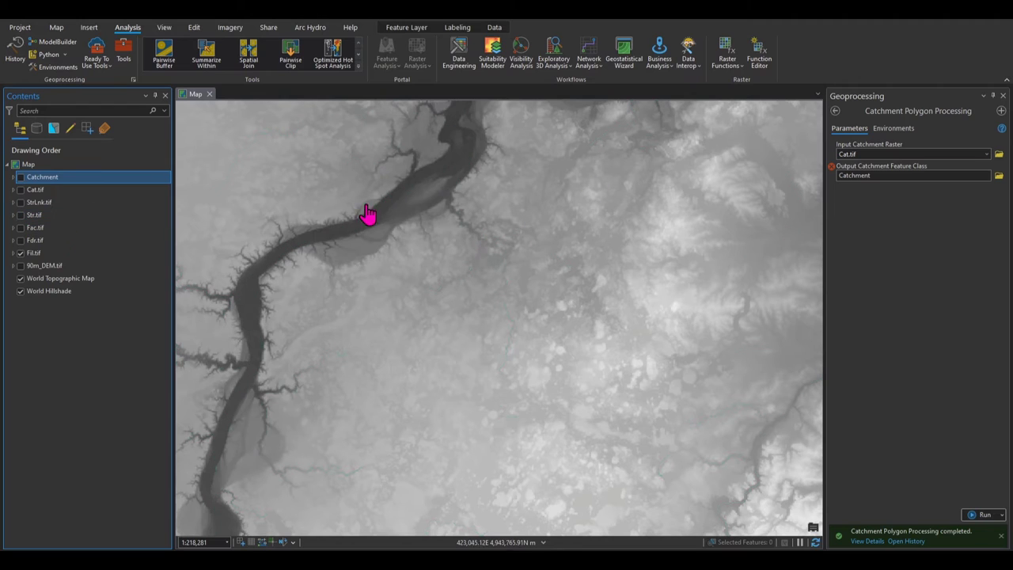
Run Drainage Line Processing with StrLnk.tif and Fdr.tif as inputs, and DrainageLine and DrainageLine_FS as outputs.
{"action": "left_click", "coordinate": [835, 110]}
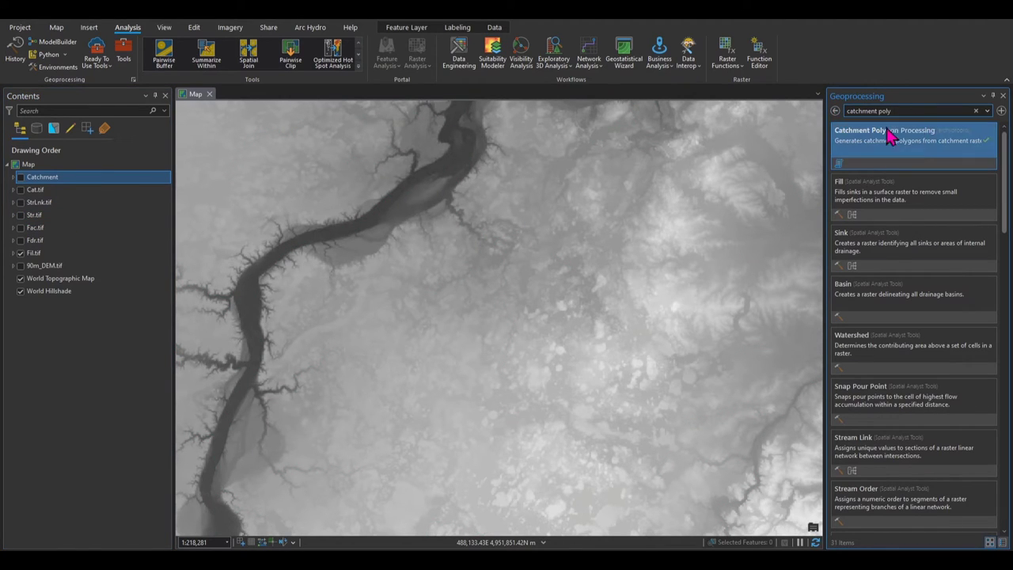
{"action": "left_click", "coordinate": [883, 111]}
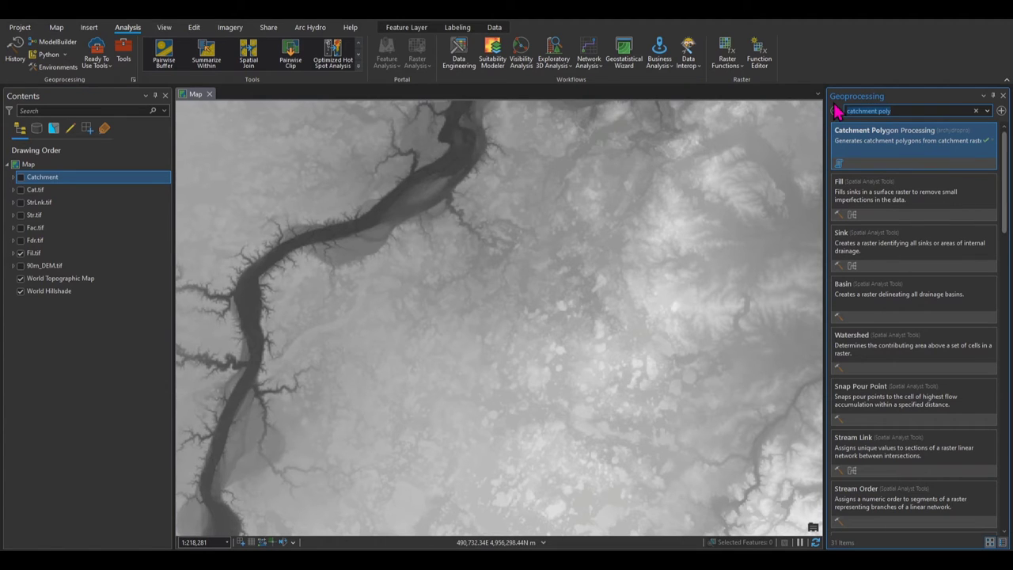
{"action": "type", "text": "drainage line pro"}
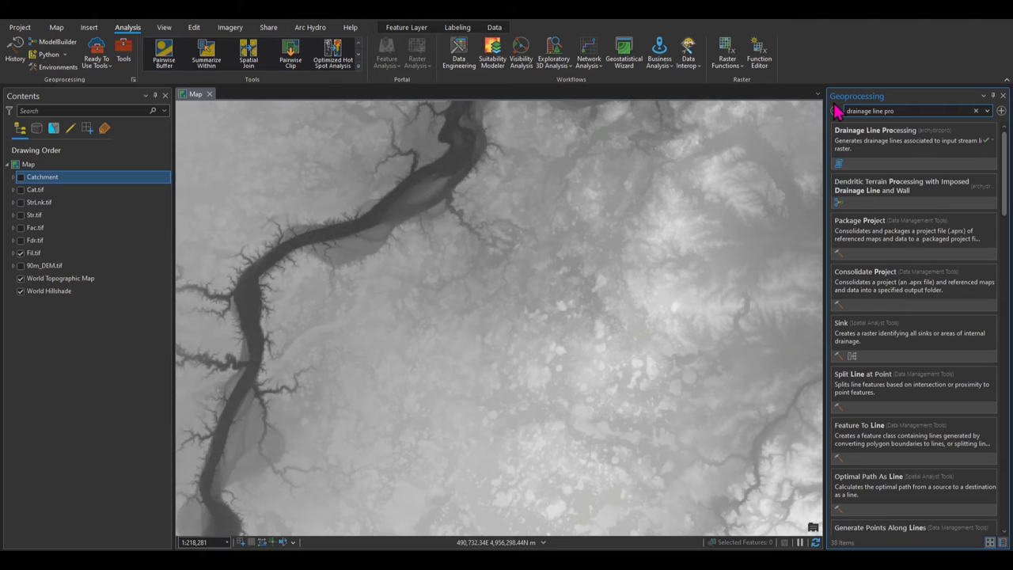
{"action": "left_click", "coordinate": [908, 145]}
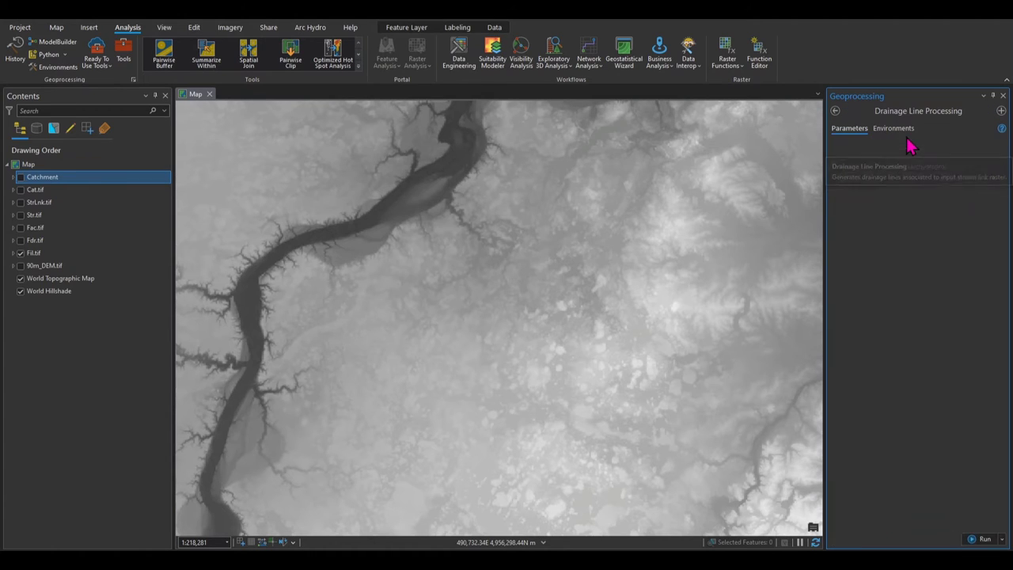
{"action": "left_click", "coordinate": [986, 154]}
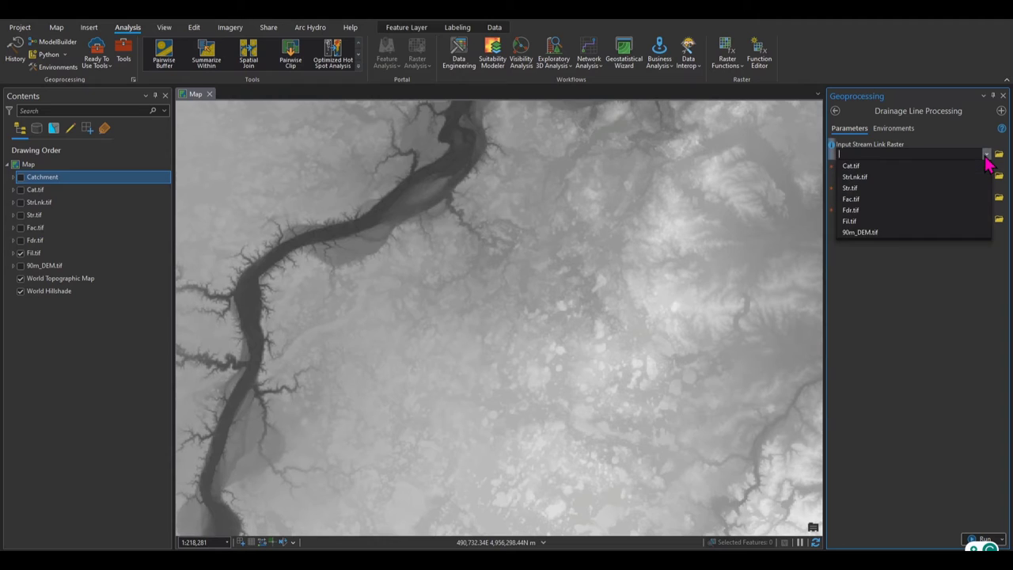
{"action": "left_click", "coordinate": [979, 177]}
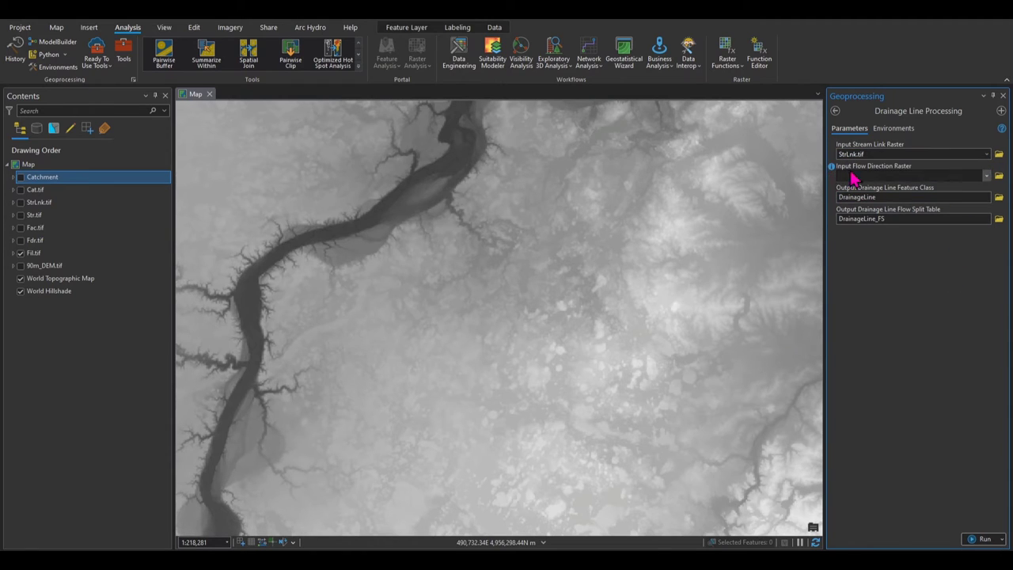
{"action": "left_click", "coordinate": [986, 175]}
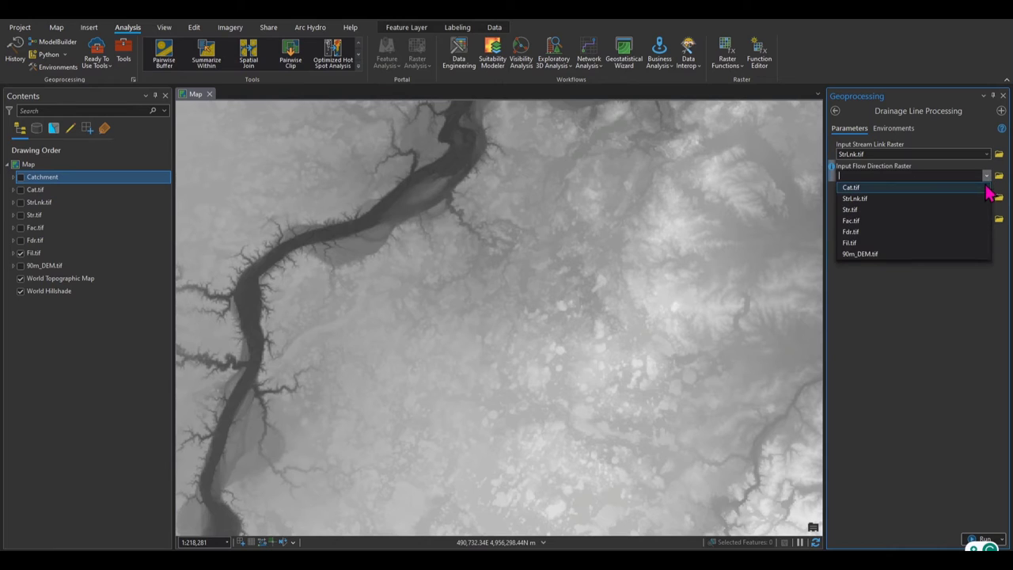
{"action": "left_click", "coordinate": [949, 231]}
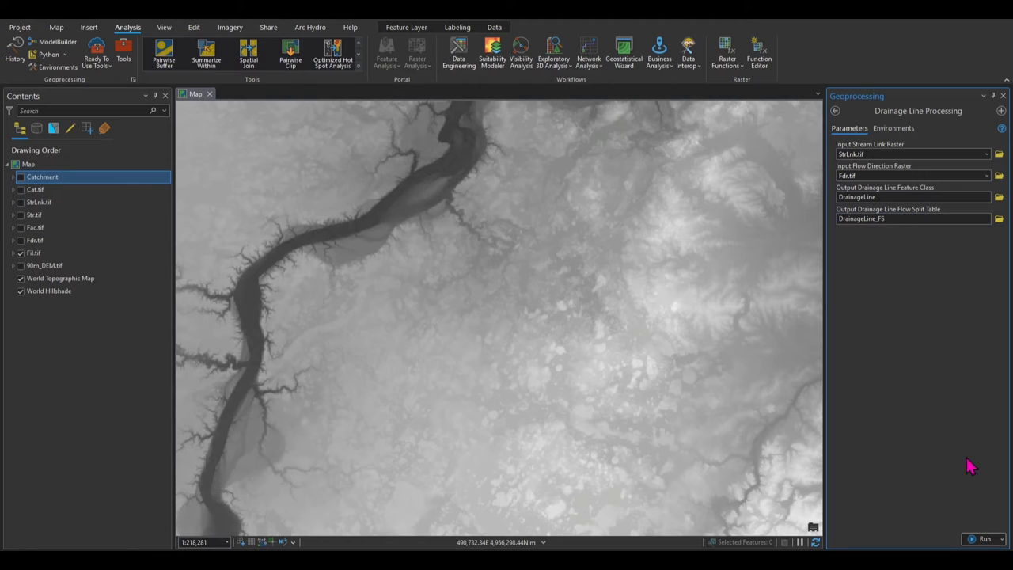
{"action": "left_click", "coordinate": [984, 539]}
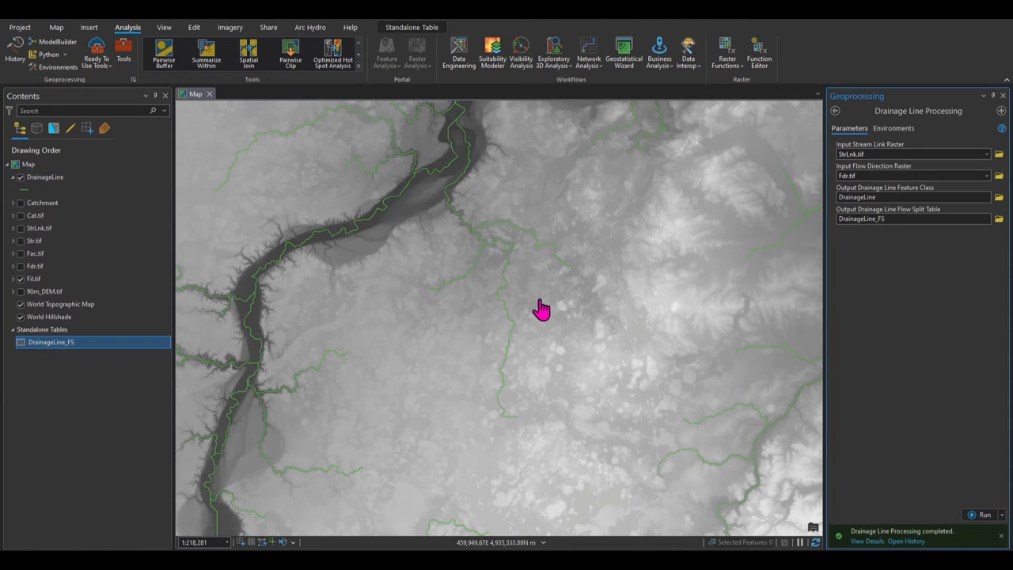
Style the DrainageLine layer with the Water (line) symbol, recolored a strong blue with a 2 pt line width.
{"action": "scroll", "coordinate": [542, 309], "scroll_direction": "down", "scroll_amount": 3}
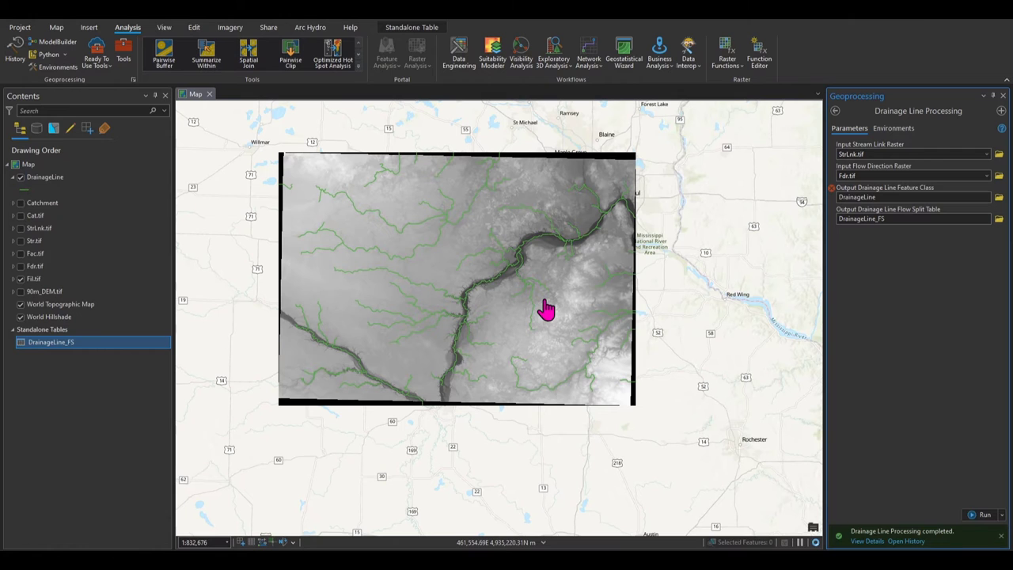
{"action": "scroll", "coordinate": [546, 309], "scroll_direction": "up", "scroll_amount": 5}
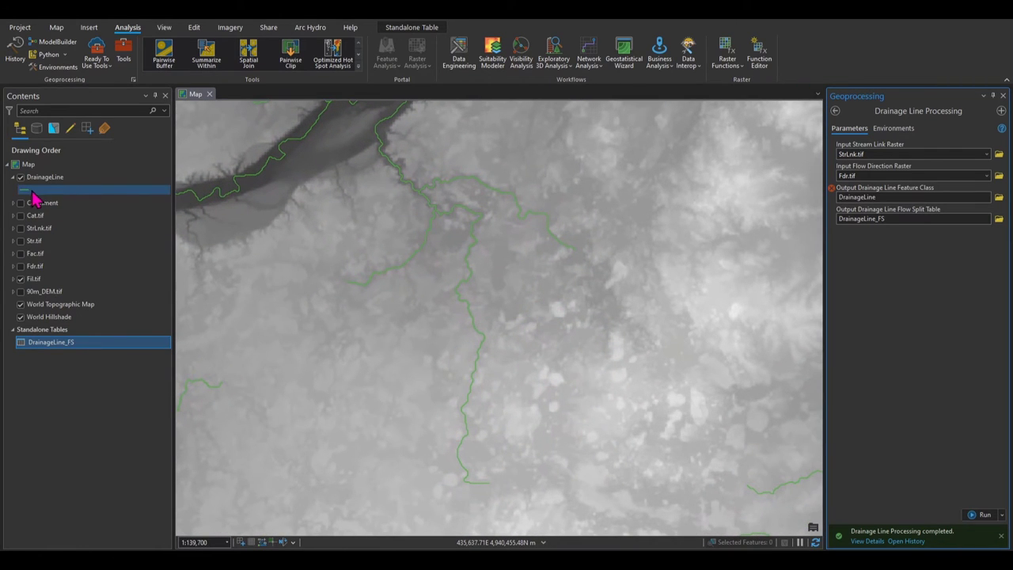
{"action": "left_click", "coordinate": [26, 193]}
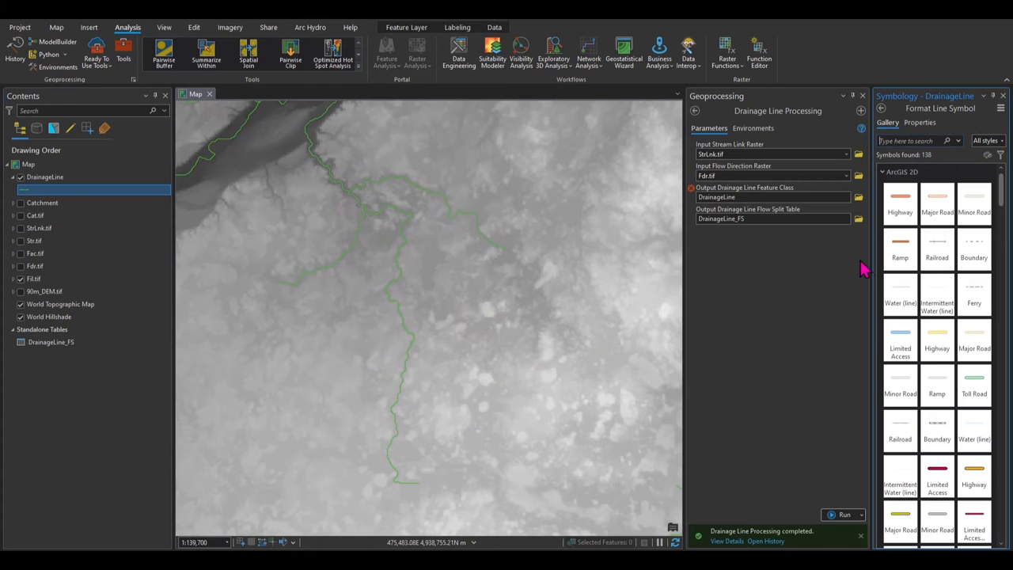
{"action": "left_click", "coordinate": [896, 305]}
{"action": "left_click", "coordinate": [919, 122]}
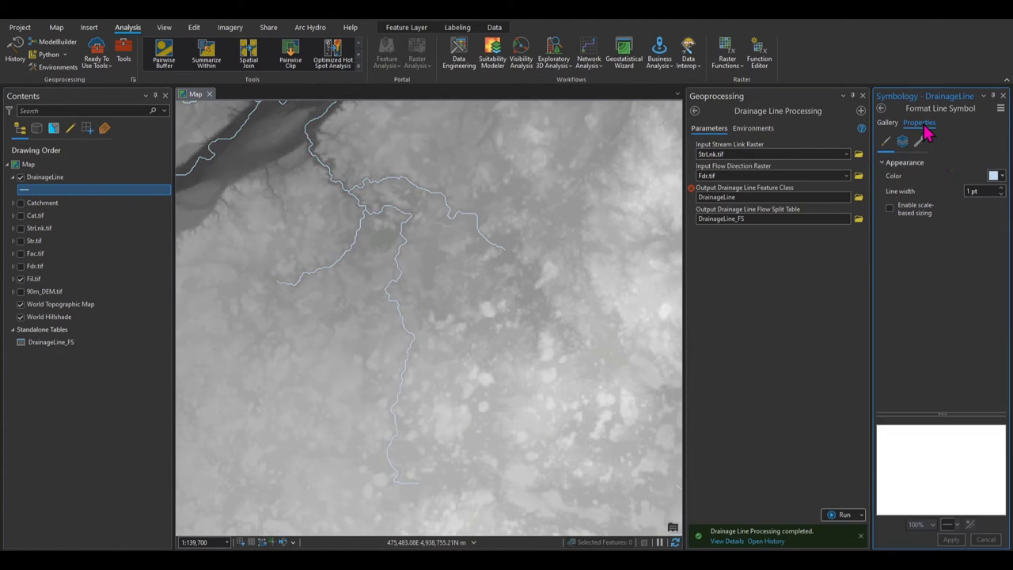
{"action": "left_click", "coordinate": [1001, 176]}
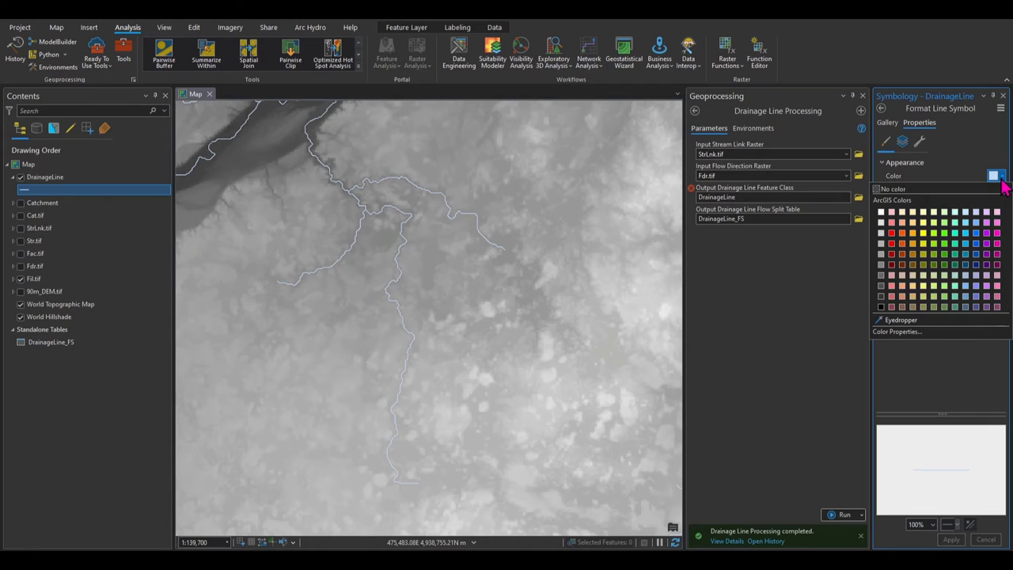
{"action": "left_click", "coordinate": [976, 243]}
{"action": "left_click", "coordinate": [1000, 189]}
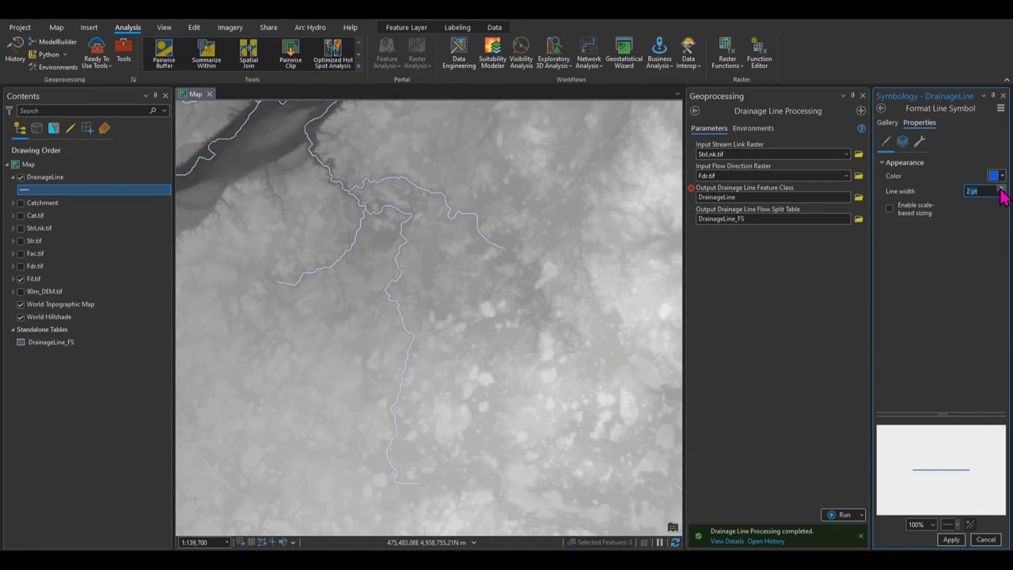
{"action": "left_click", "coordinate": [953, 541]}
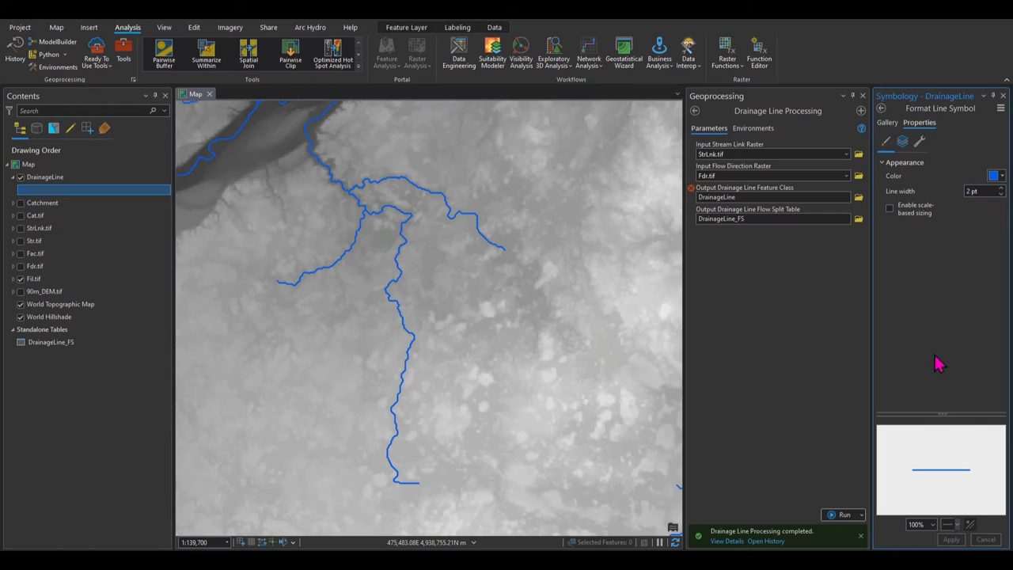
{"action": "left_click", "coordinate": [1003, 96]}
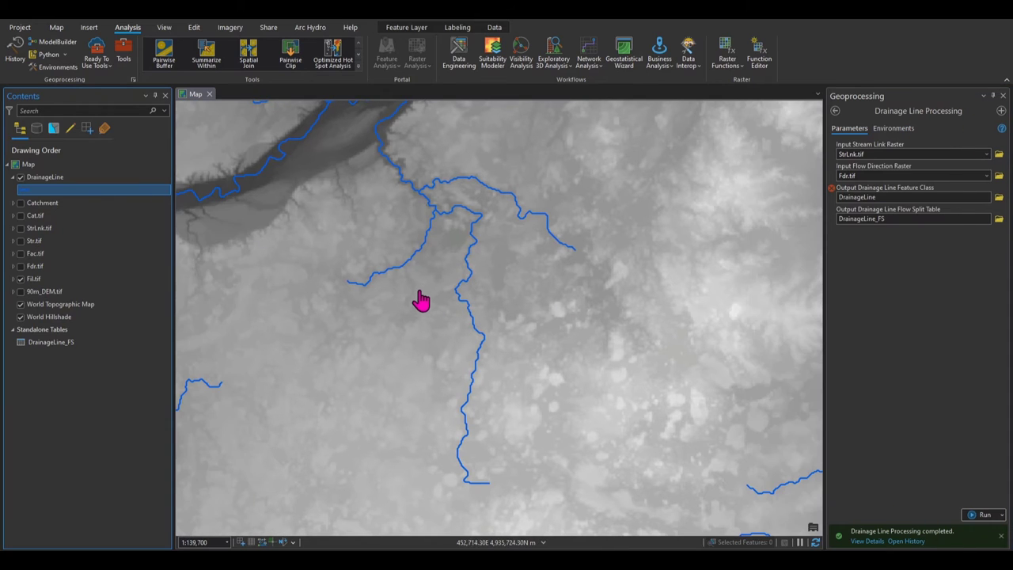
Review the drainage lines across the full DEM extent and compare them with the Catchment polygons by briefly showing that layer.
{"action": "scroll", "coordinate": [427, 301], "scroll_direction": "down", "scroll_amount": 4}
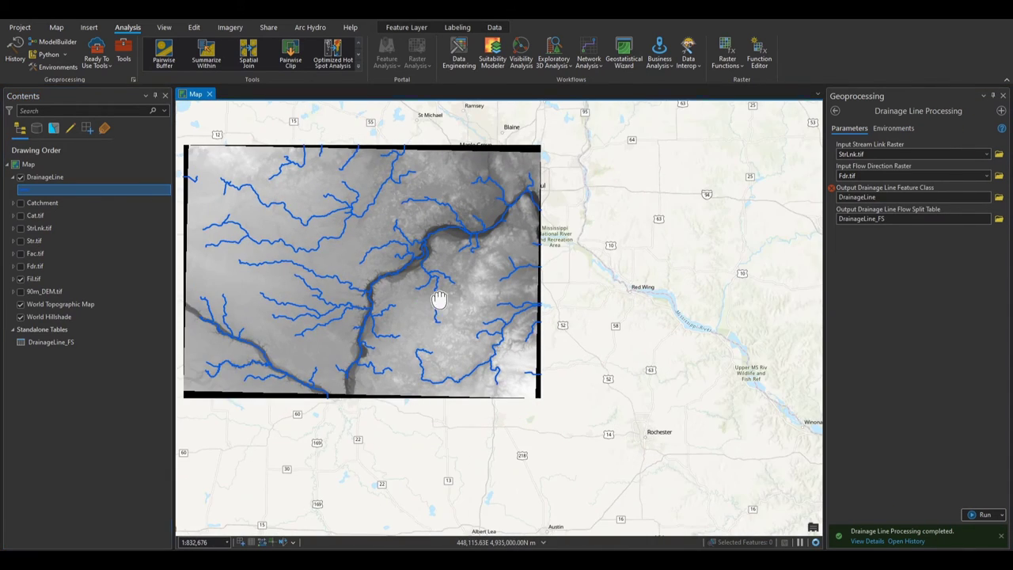
{"action": "left_click_drag", "start_coordinate": [441, 293], "coordinate": [466, 272]}
{"action": "scroll", "coordinate": [538, 269], "scroll_direction": "up", "scroll_amount": 2}
{"action": "left_click_drag", "start_coordinate": [548, 273], "coordinate": [602, 344]}
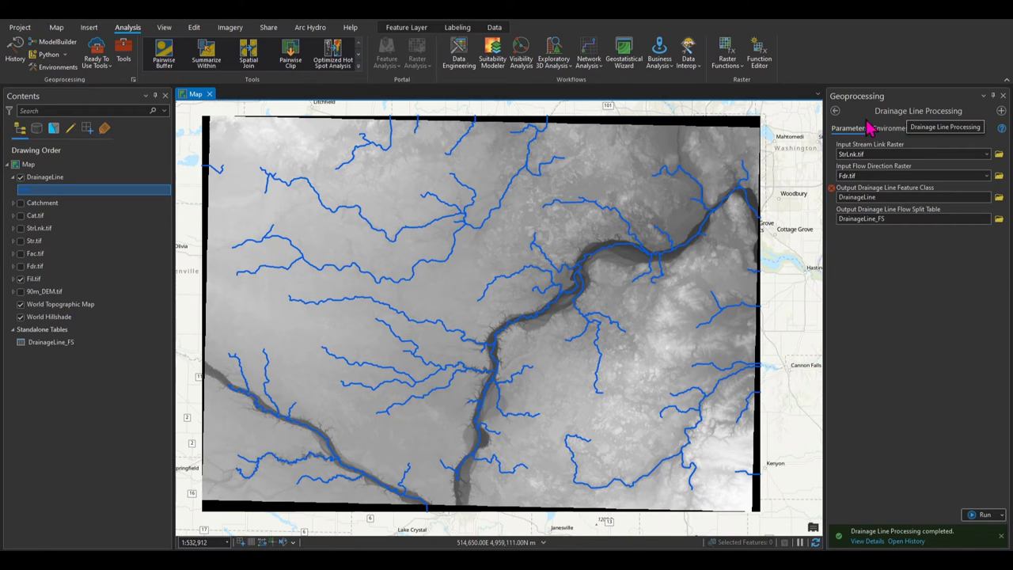
{"action": "left_click", "coordinate": [20, 204]}
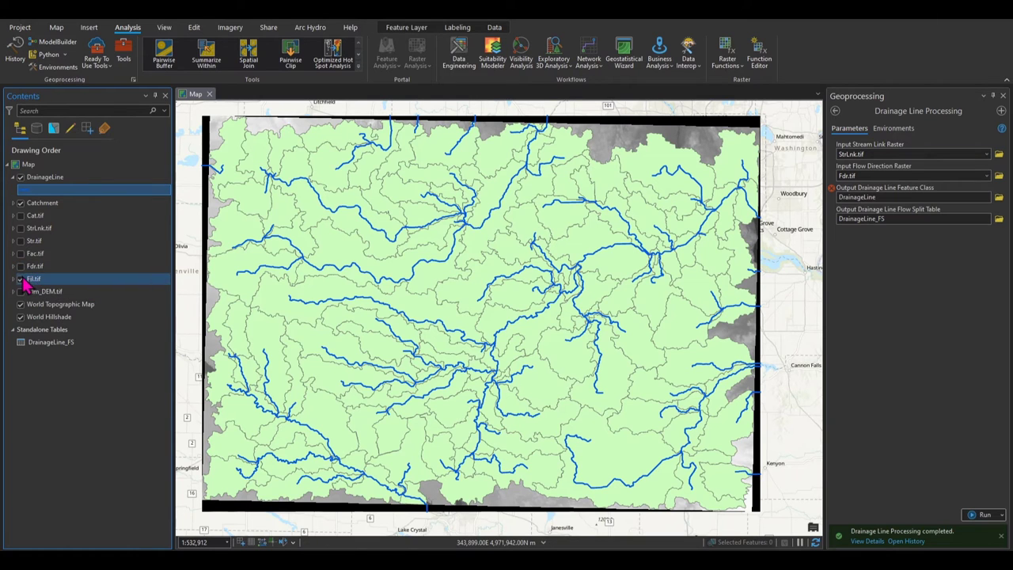
{"action": "left_click", "coordinate": [21, 204]}
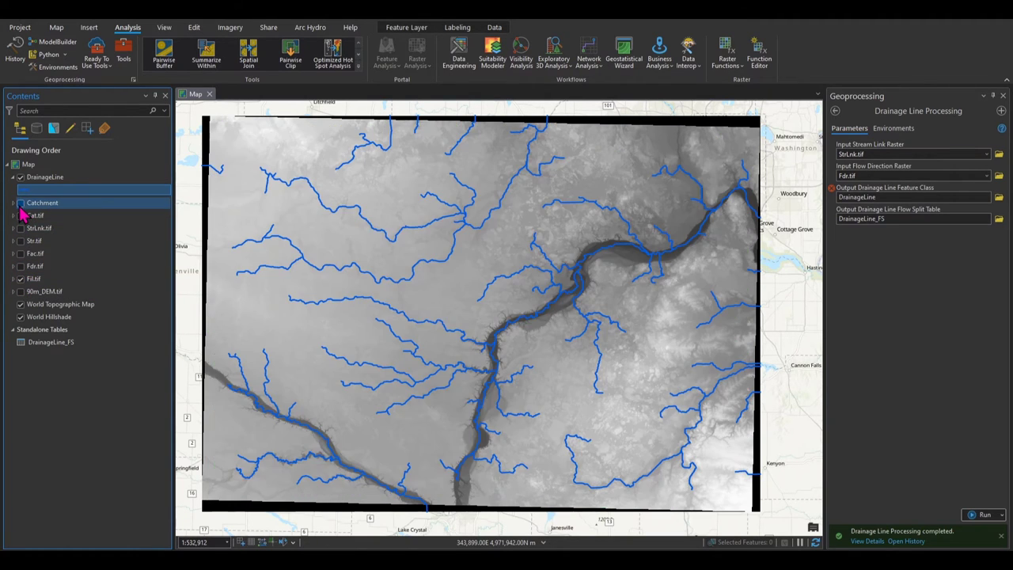
Run Adjoint Catchment Processing on DrainageLine and Catchment, with AdjointCatchment and Catchment_FS as outputs and no input flow split table.
{"action": "left_click", "coordinate": [835, 111]}
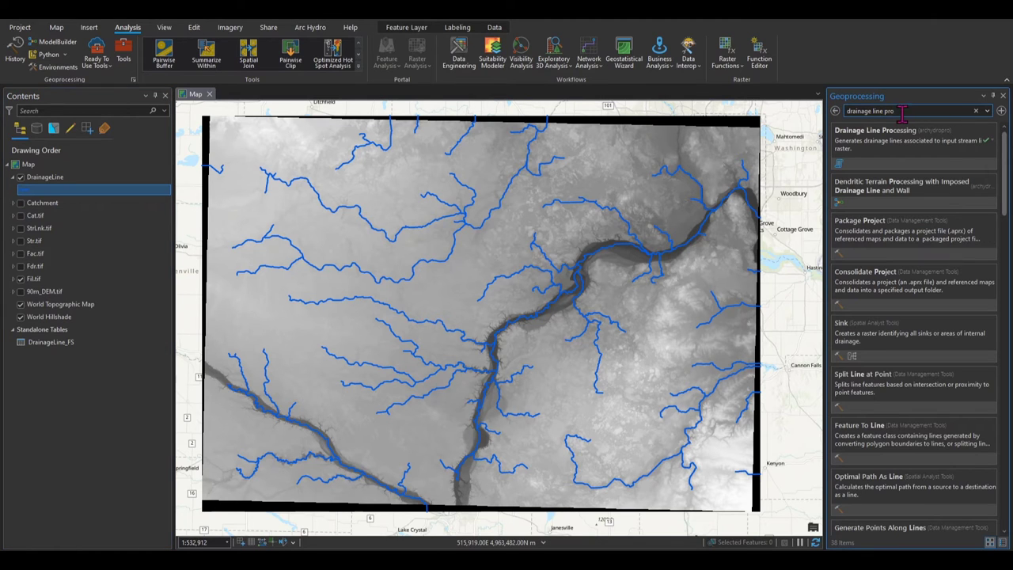
{"action": "left_click_drag", "start_coordinate": [903, 113], "coordinate": [854, 112]}
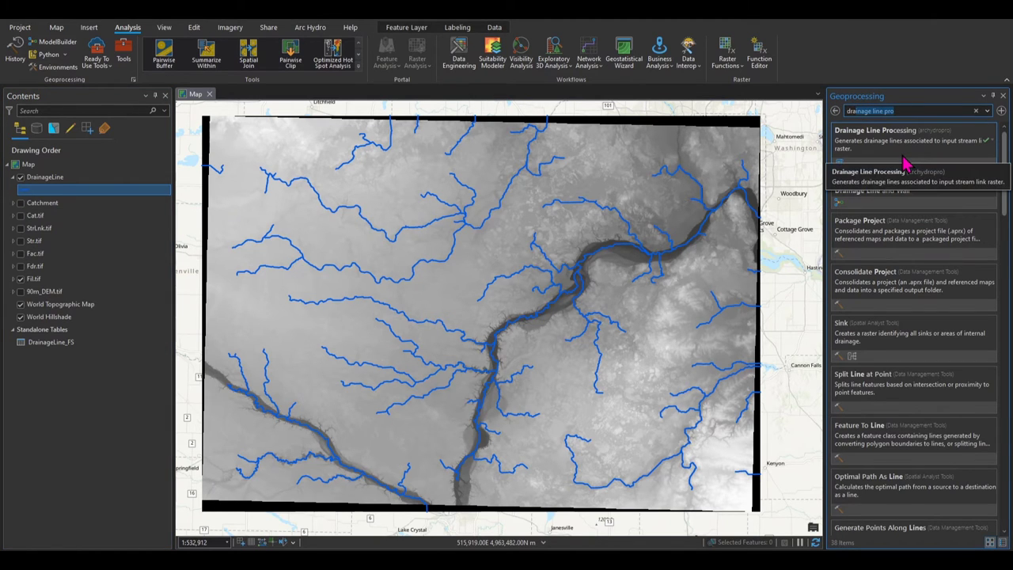
{"action": "key", "text": "ctrl+a"}
{"action": "key", "text": "BackSpace"}
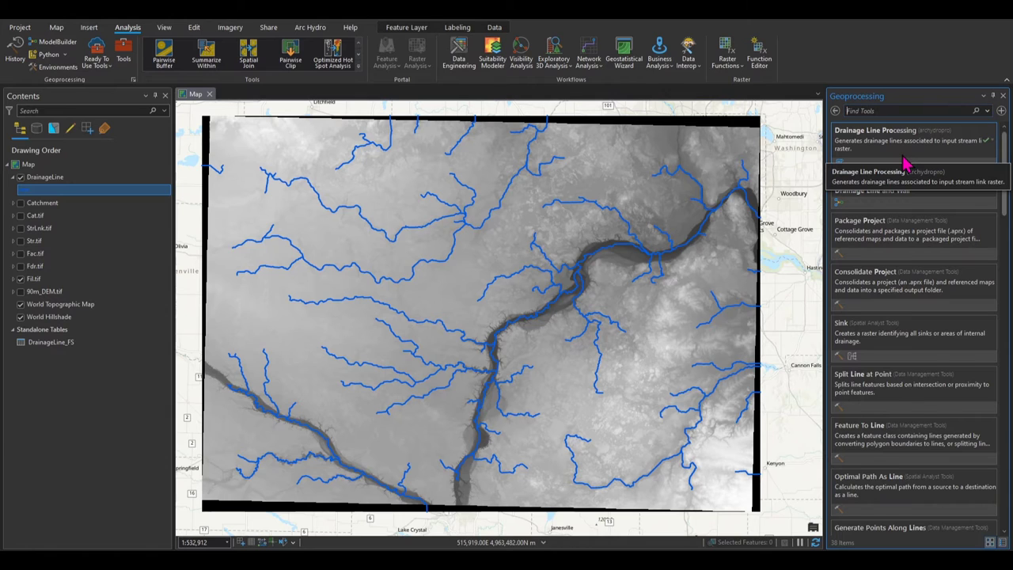
{"action": "type", "text": "adjoin"}
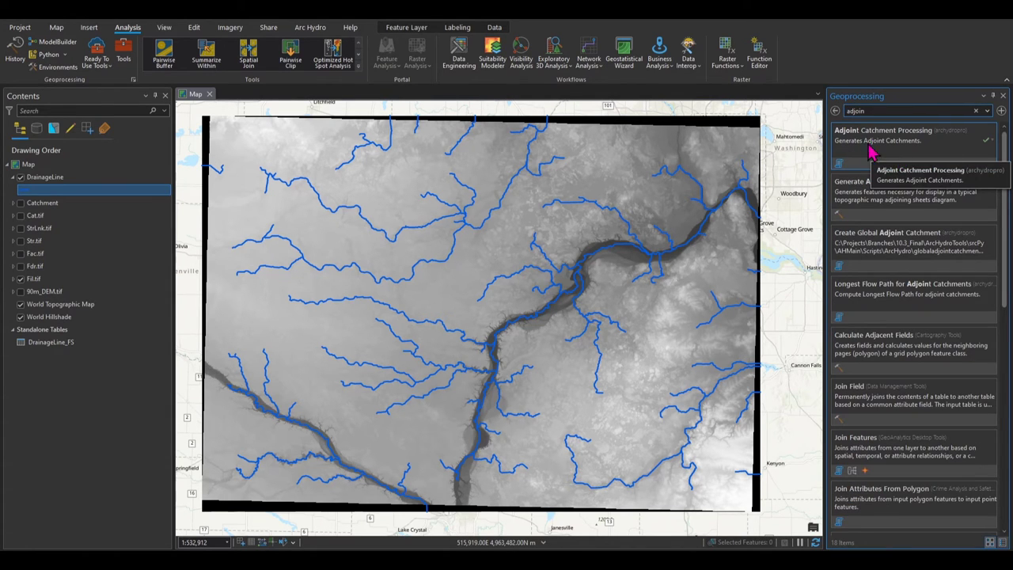
{"action": "left_click", "coordinate": [897, 145]}
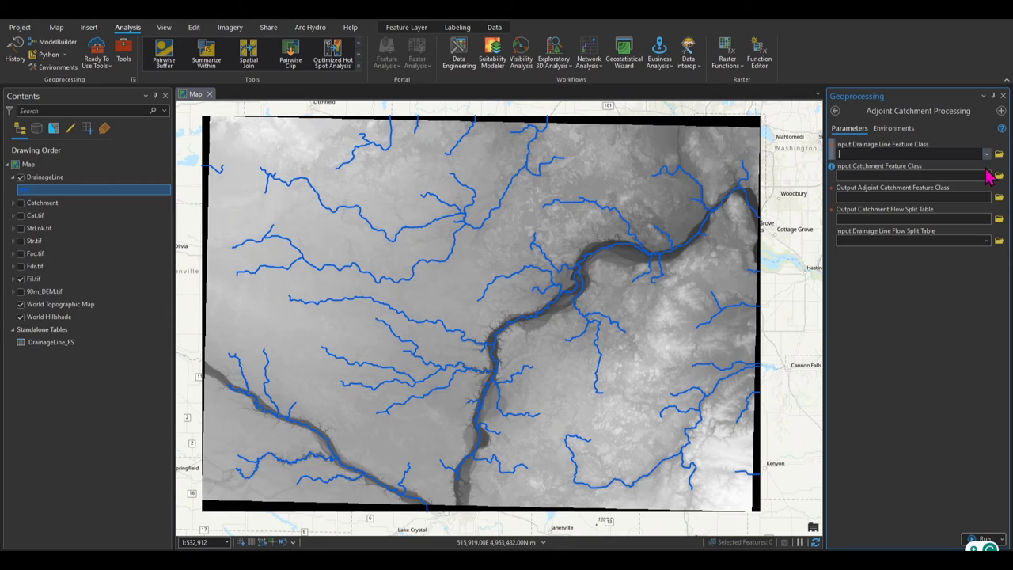
{"action": "left_click", "coordinate": [987, 155]}
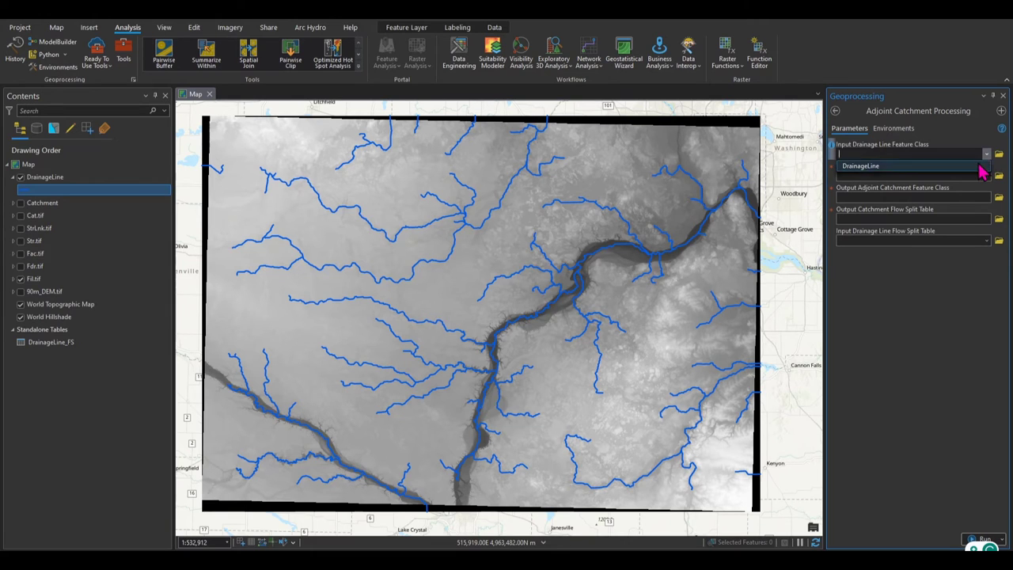
{"action": "left_click", "coordinate": [983, 164]}
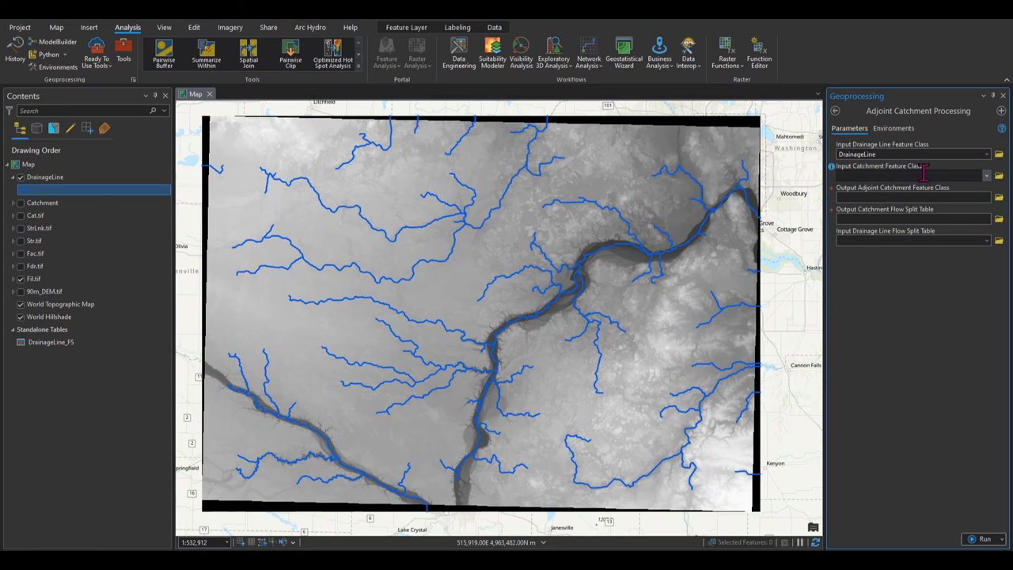
{"action": "left_click", "coordinate": [986, 175]}
{"action": "left_click", "coordinate": [980, 187]}
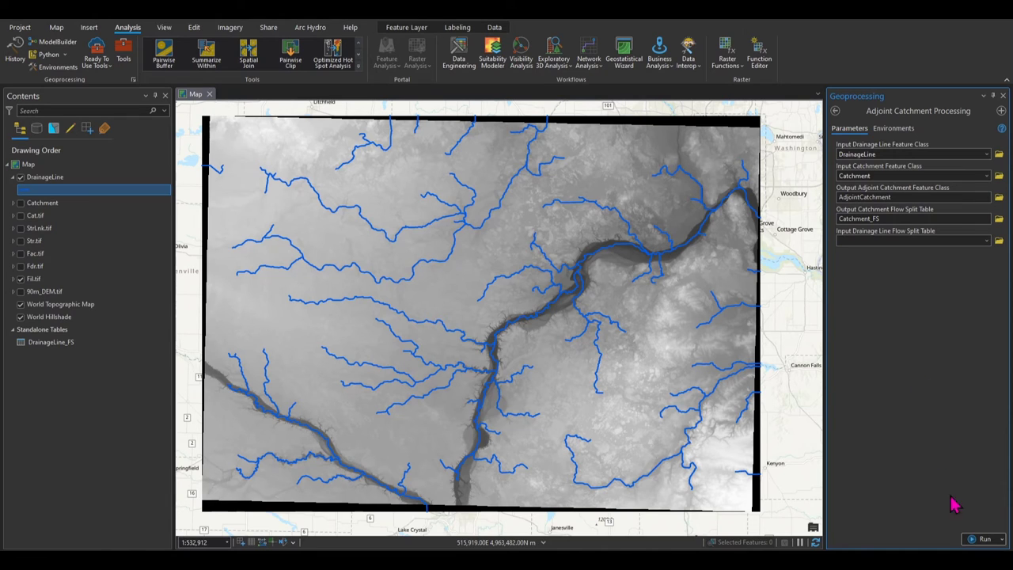
{"action": "left_click", "coordinate": [982, 538]}
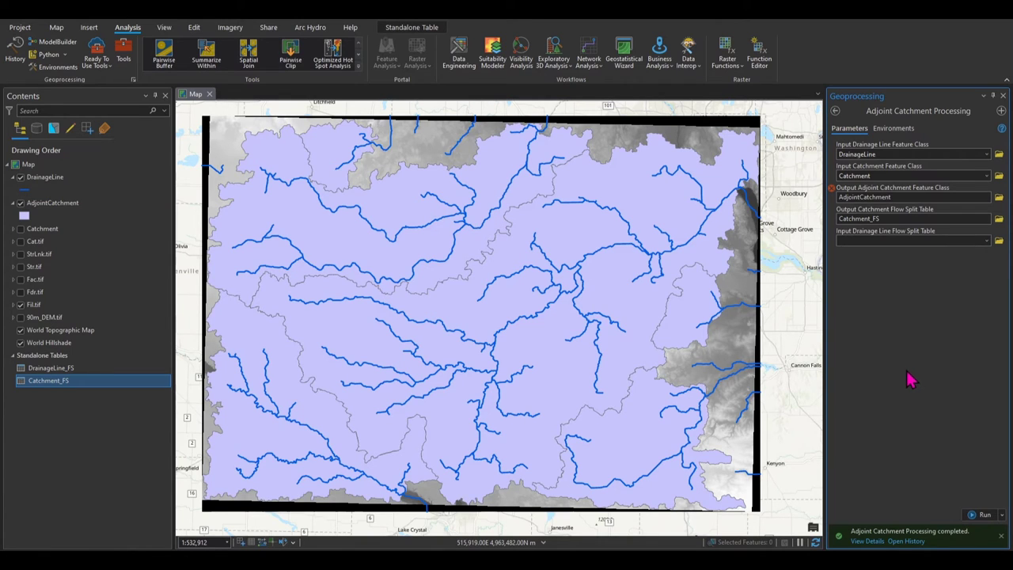
Hide the AdjointCatchment layer on the map and collapse its legend entry.
{"action": "left_click", "coordinate": [570, 241]}
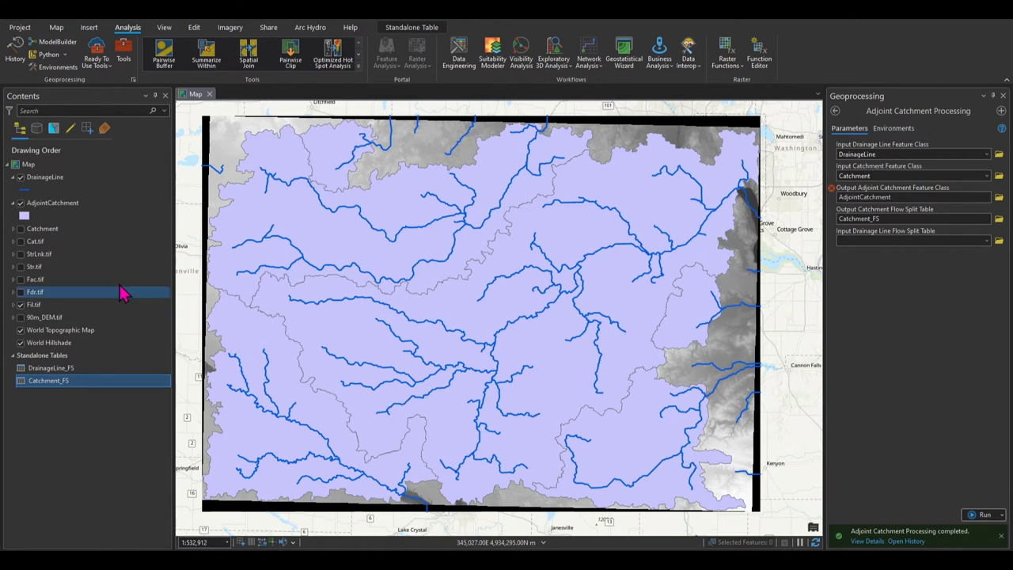
{"action": "left_click", "coordinate": [20, 203]}
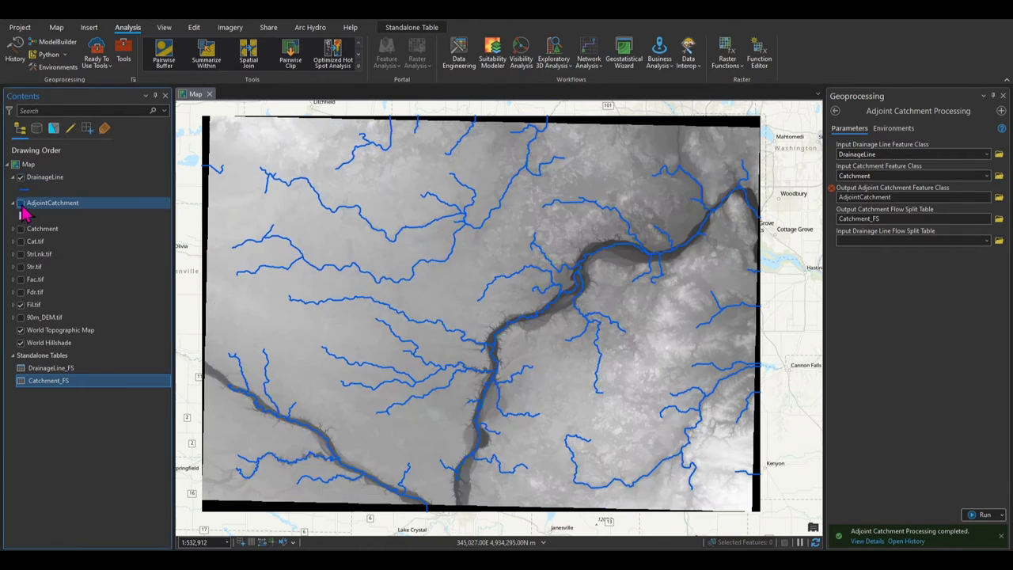
{"action": "left_click", "coordinate": [14, 202]}
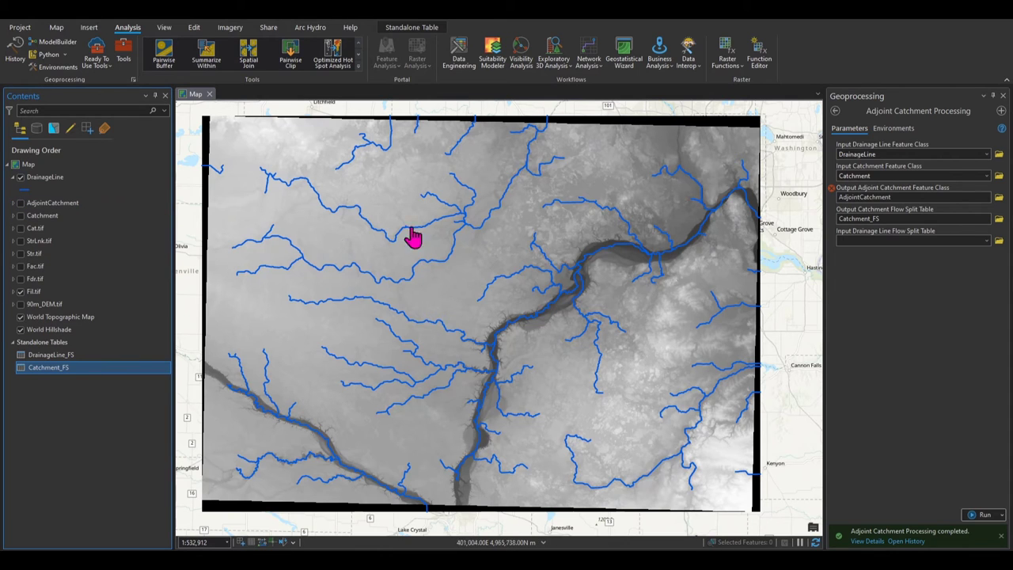
Search the geoprocessing tools for "point de" and open the Arc Hydro Point Delineator tool.
{"action": "left_click", "coordinate": [834, 111]}
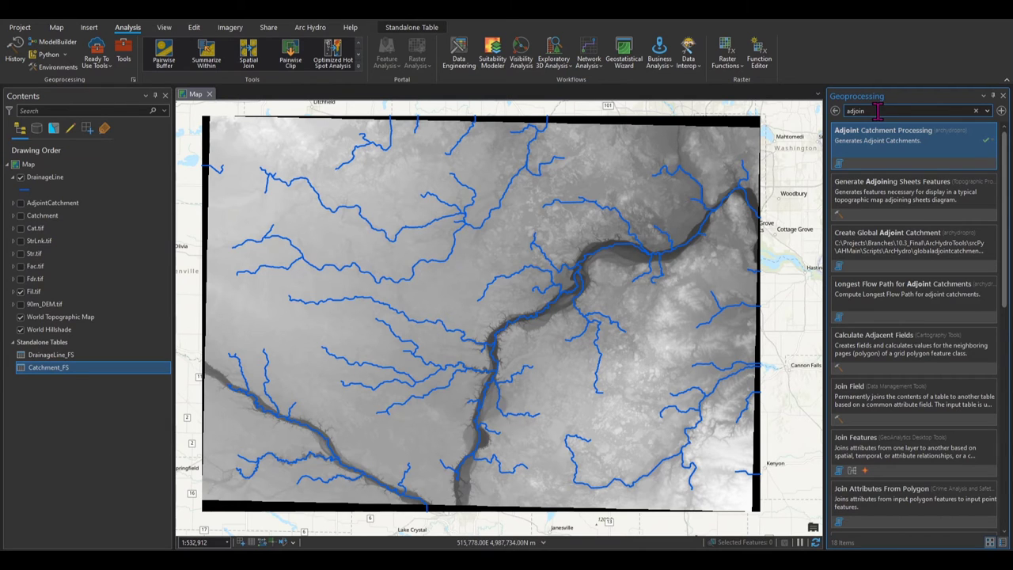
{"action": "left_click_drag", "start_coordinate": [885, 107], "coordinate": [833, 119]}
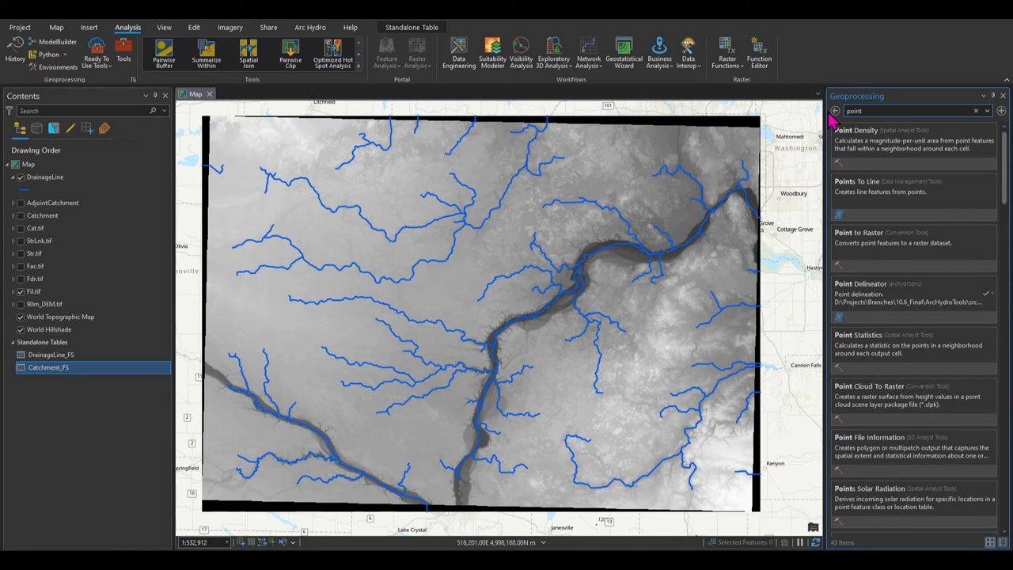
{"action": "type", "text": "point de"}
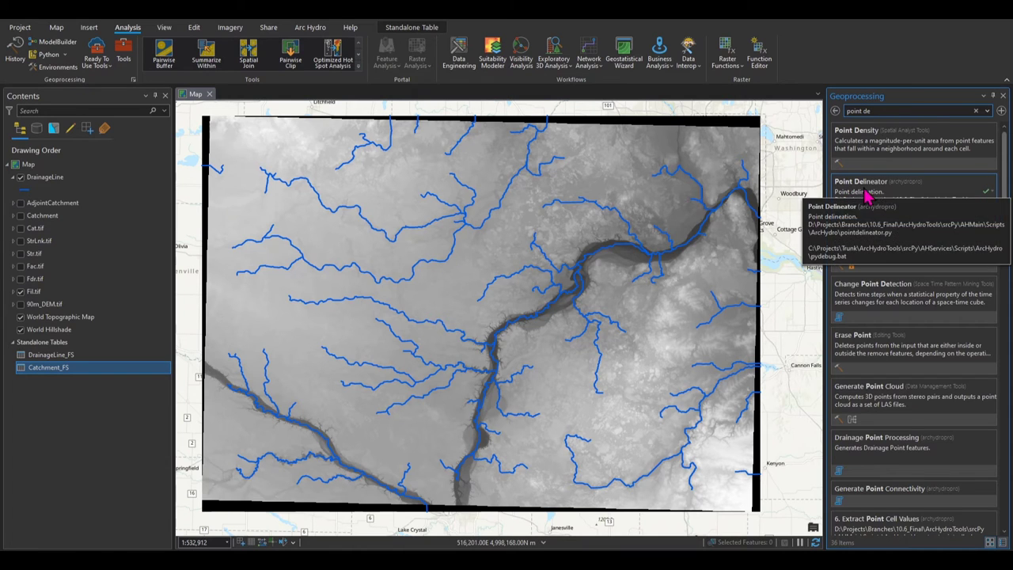
{"action": "left_click", "coordinate": [928, 195]}
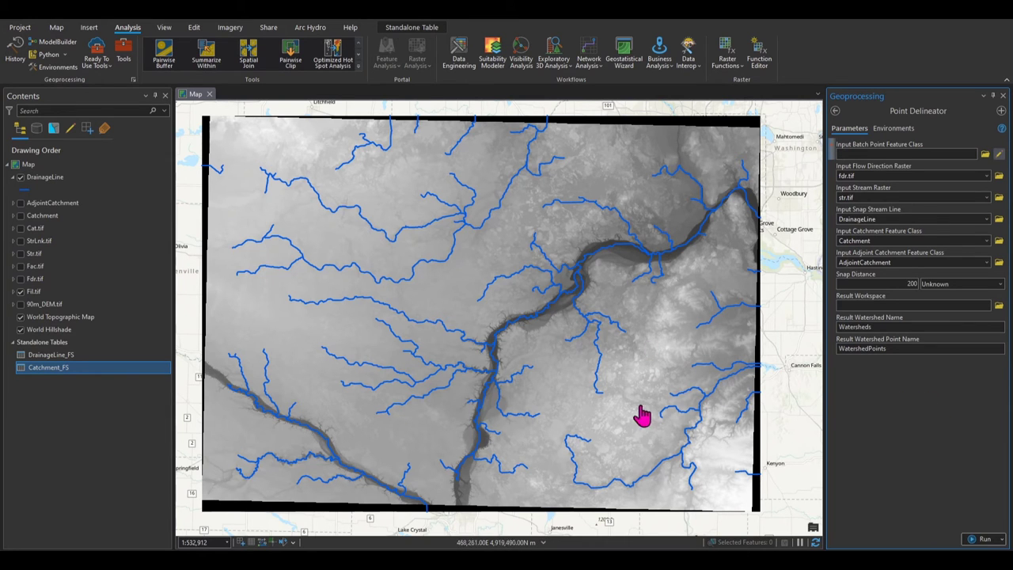
Examine the tributary network southeast of the main river valley, around its confluence, for a suitable watershed outlet location.
{"action": "left_click_drag", "start_coordinate": [642, 417], "coordinate": [626, 355]}
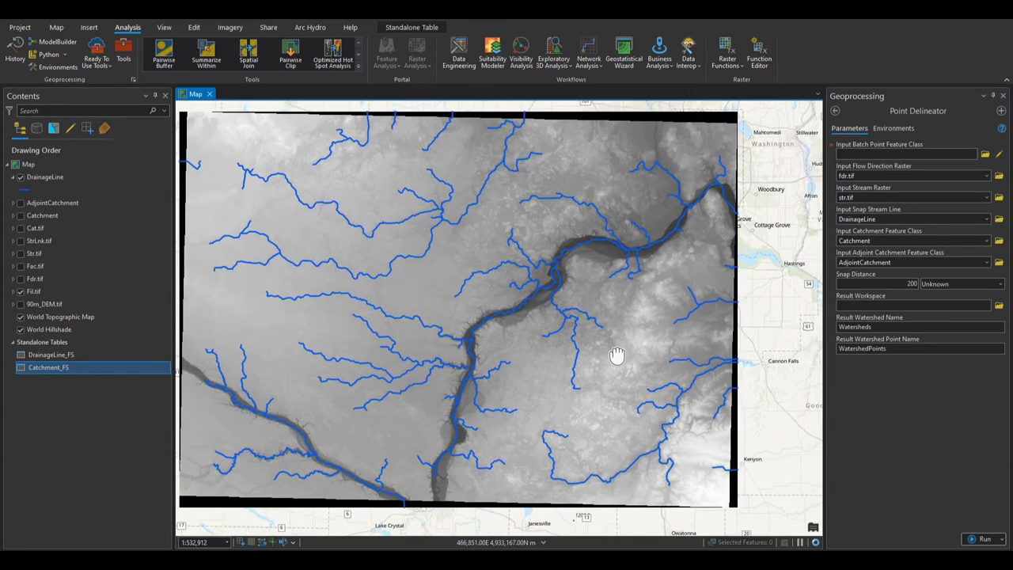
{"action": "scroll", "coordinate": [617, 355], "scroll_direction": "up", "scroll_amount": 5}
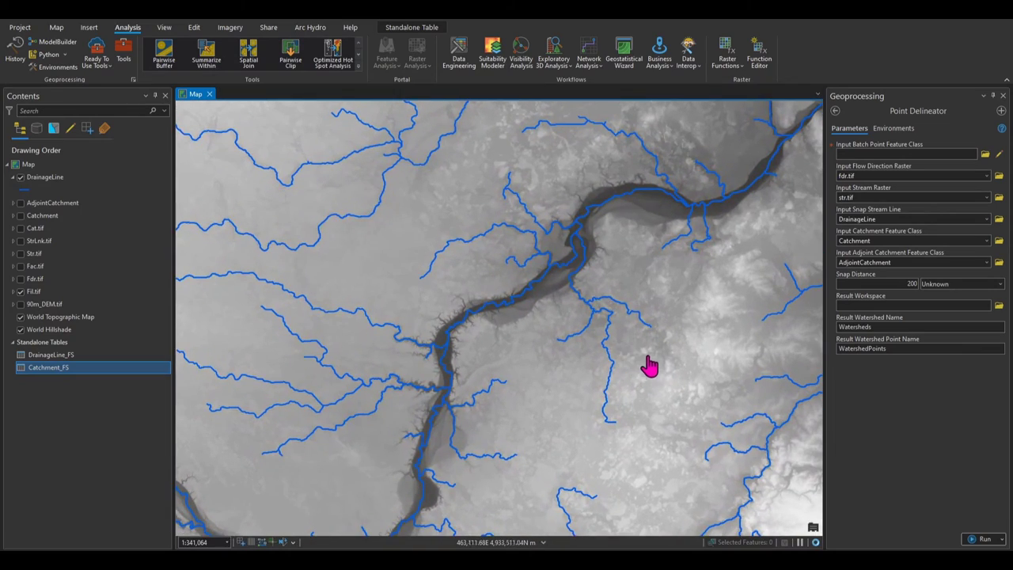
{"action": "scroll", "coordinate": [649, 366], "scroll_direction": "up", "scroll_amount": 3}
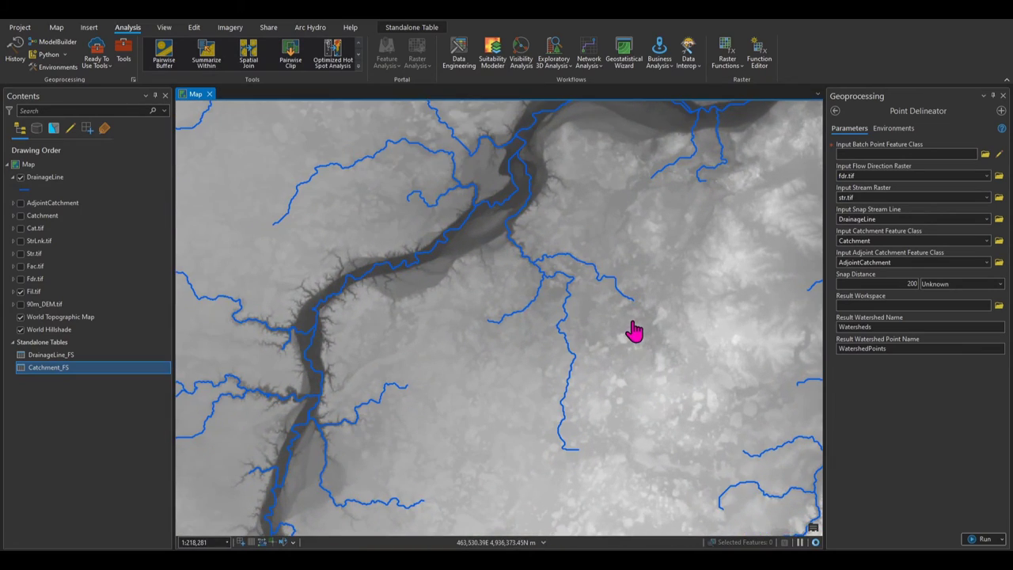
{"action": "scroll", "coordinate": [625, 340], "scroll_direction": "up", "scroll_amount": 3}
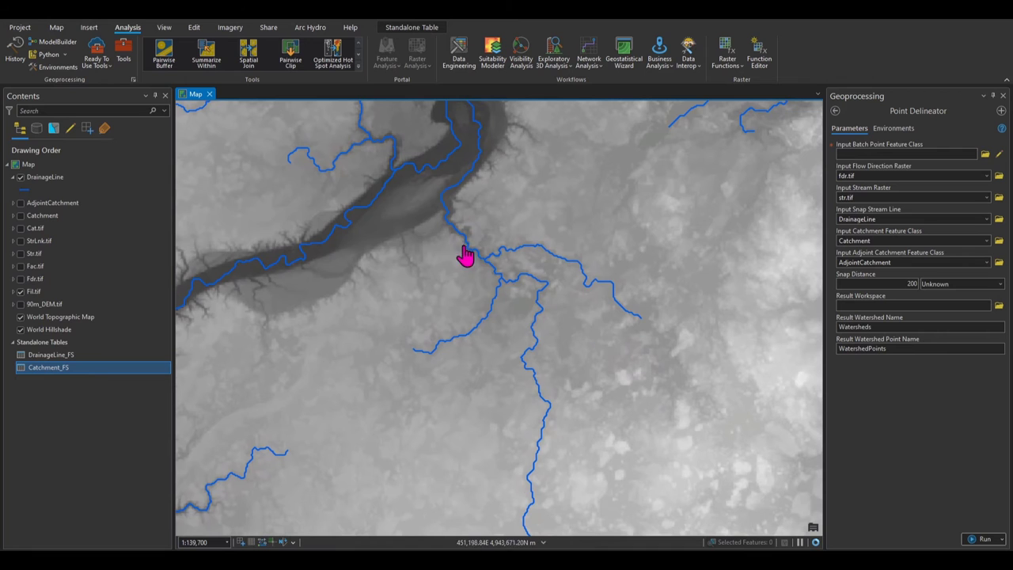
{"action": "scroll", "coordinate": [470, 260], "scroll_direction": "up", "scroll_amount": 5}
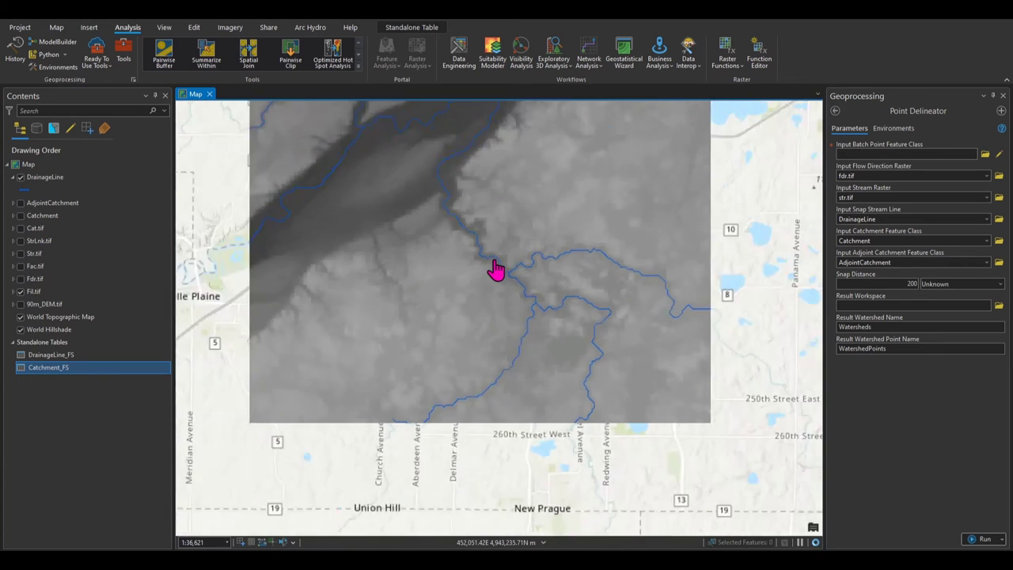
{"action": "scroll", "coordinate": [494, 269], "scroll_direction": "down", "scroll_amount": 8}
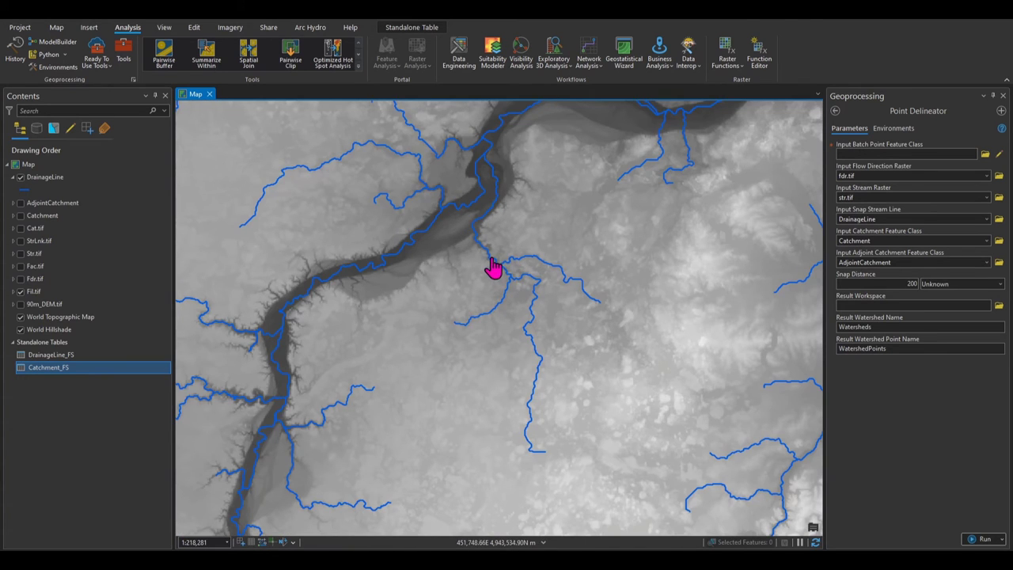
{"action": "scroll", "coordinate": [492, 268], "scroll_direction": "up", "scroll_amount": 2}
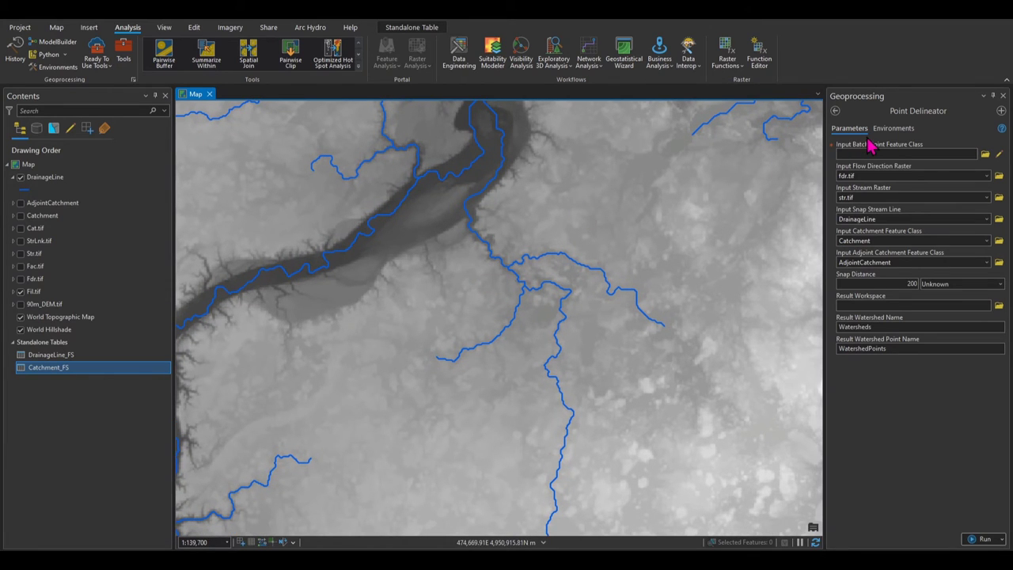
Browse the project catalog to the Watershed Delineation Demo folder, collapsing the Databases group and the folder's geodatabase.
{"action": "left_click", "coordinate": [164, 27]}
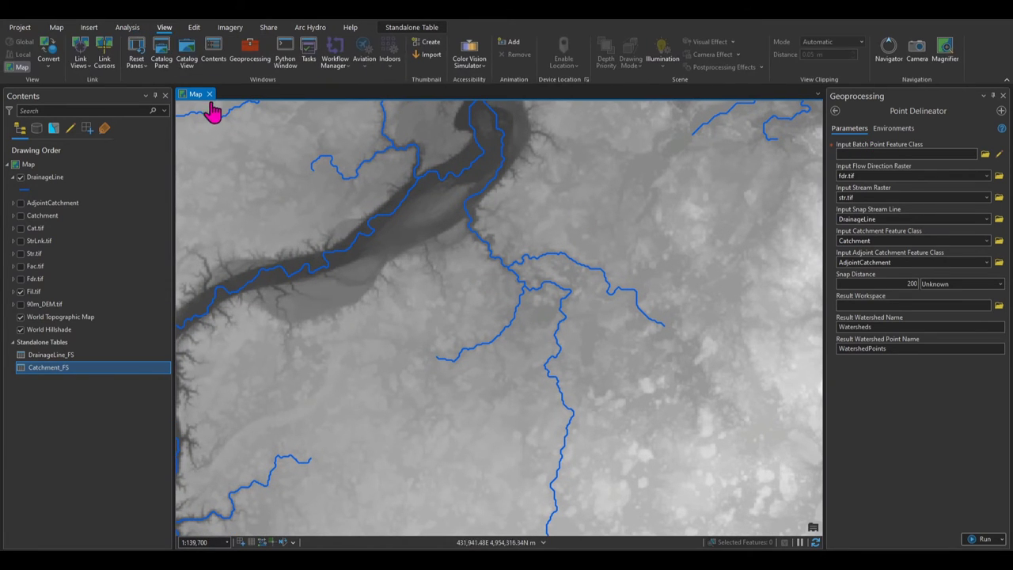
{"action": "left_click", "coordinate": [162, 64]}
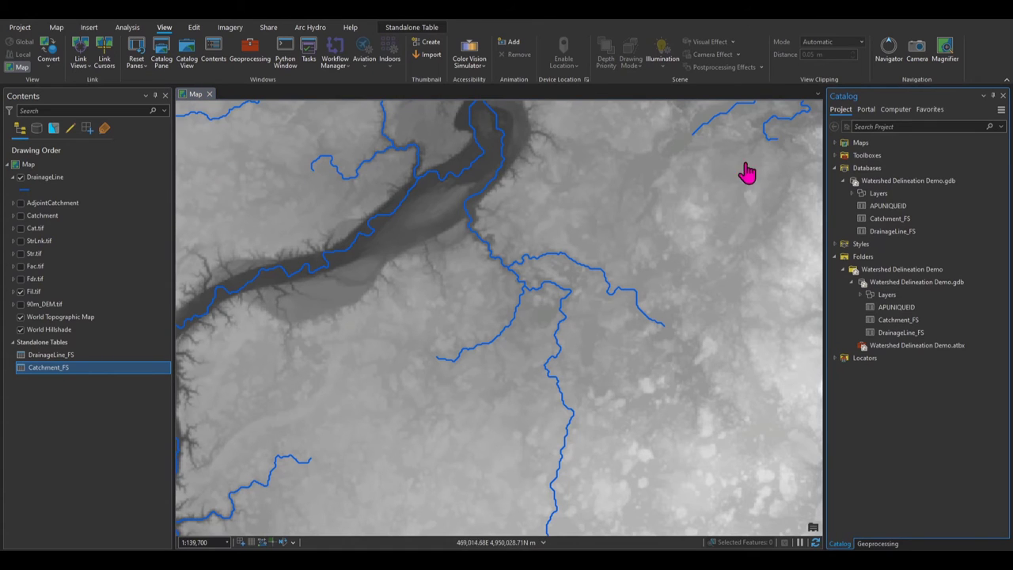
{"action": "left_click", "coordinate": [835, 168]}
{"action": "left_click", "coordinate": [835, 193]}
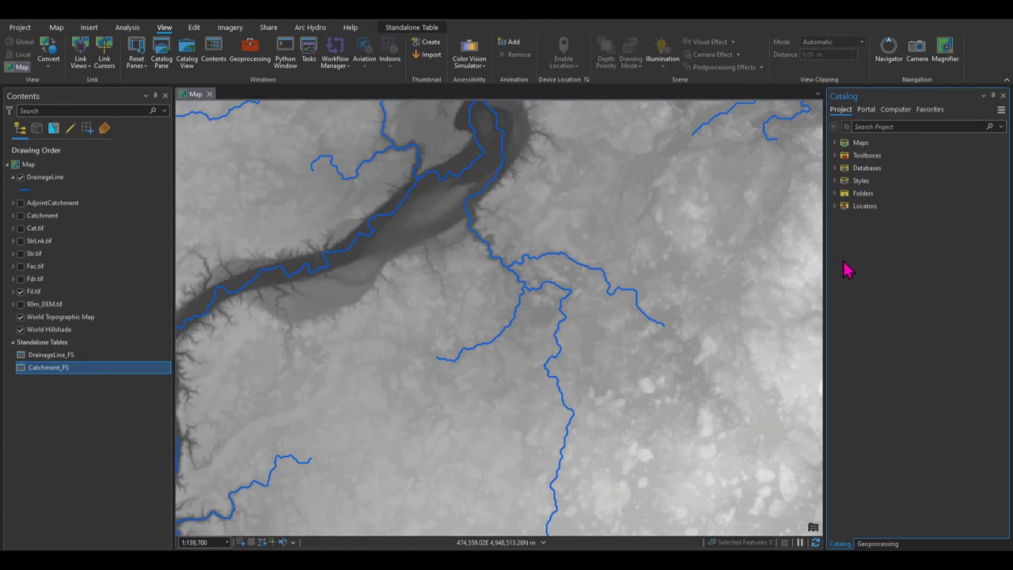
{"action": "double_click", "coordinate": [862, 195]}
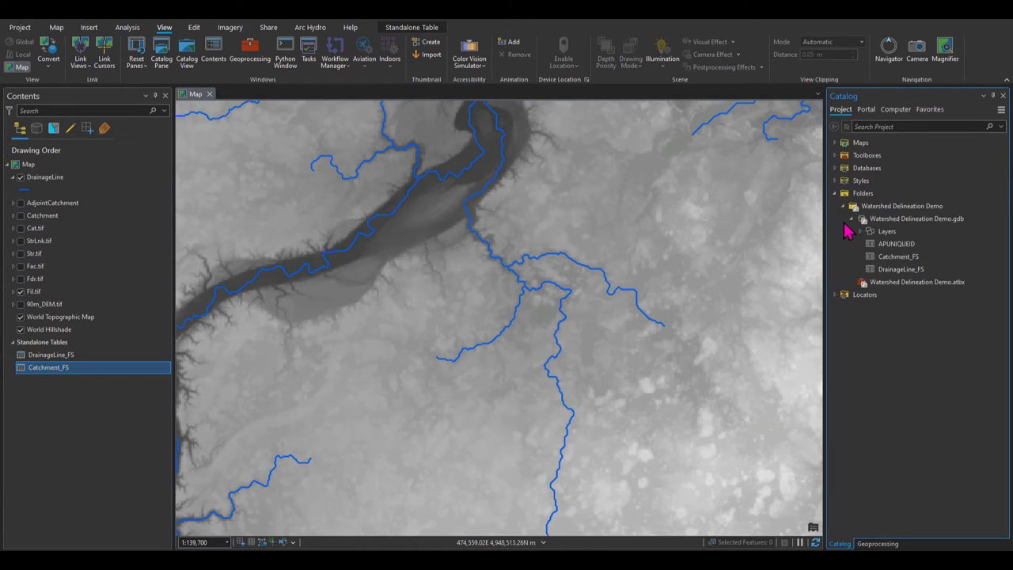
{"action": "left_click", "coordinate": [844, 207]}
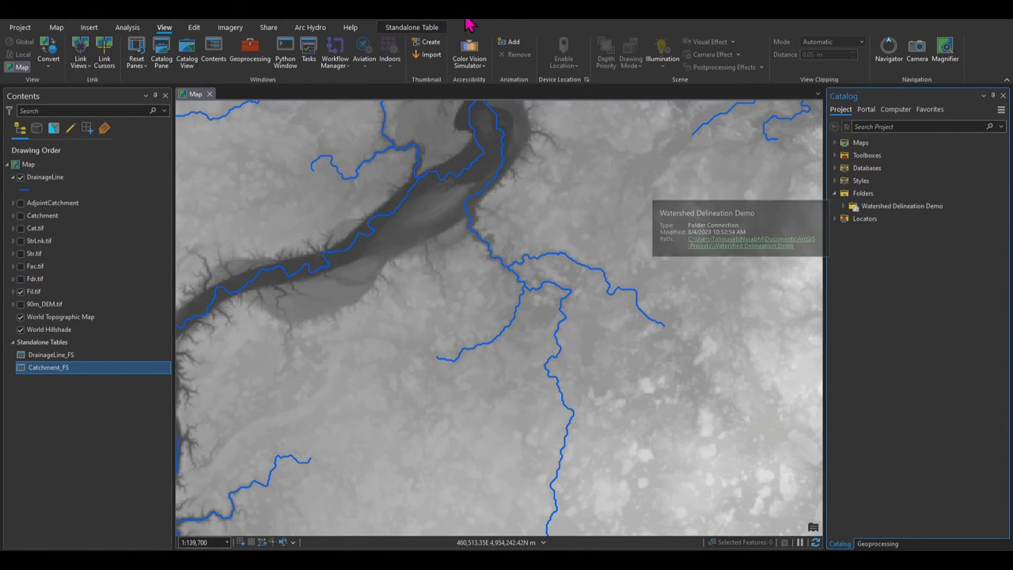
{"action": "left_click", "coordinate": [843, 206]}
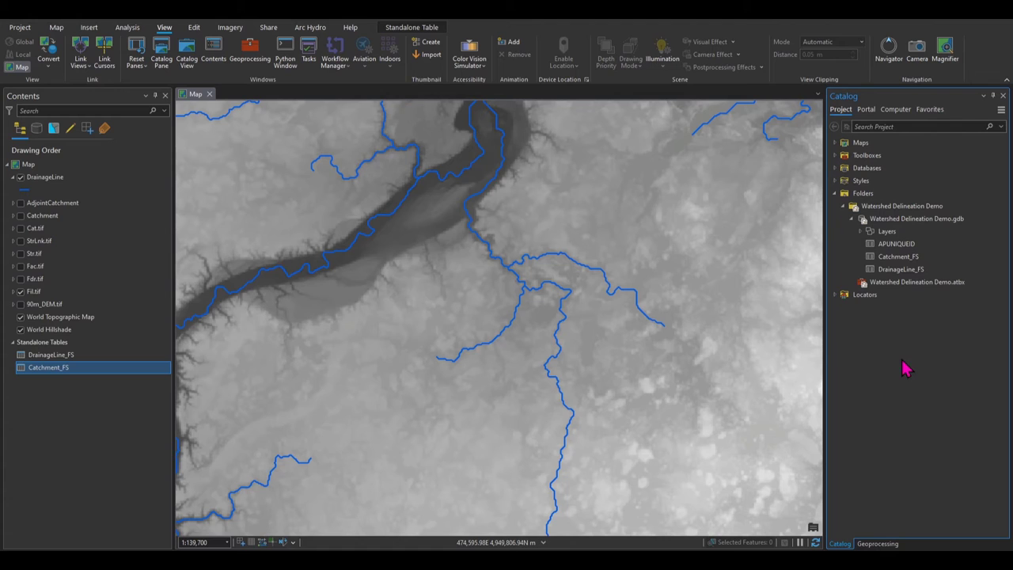
{"action": "left_click", "coordinate": [852, 219]}
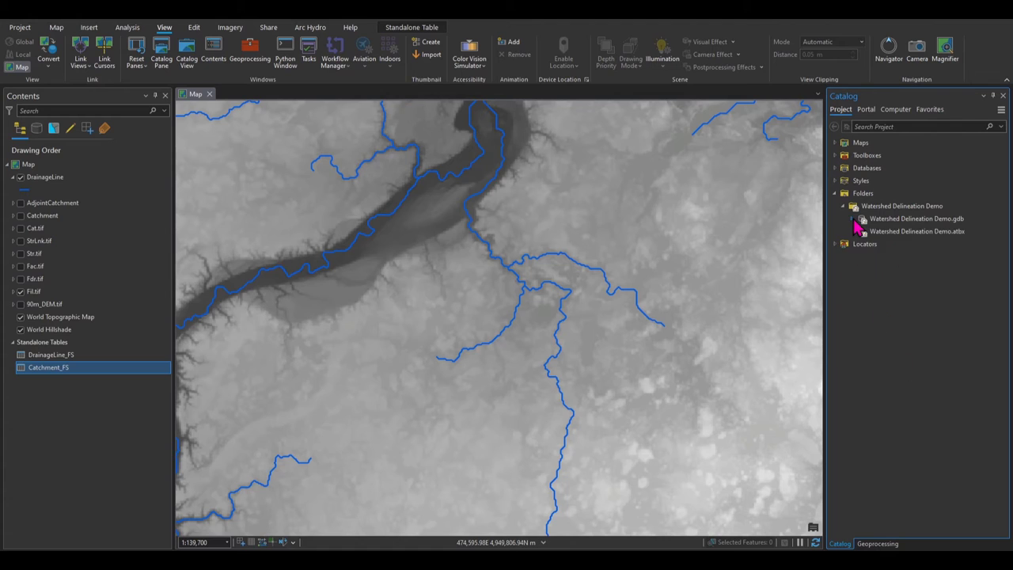
Create a point shapefile named Outlet in the Watershed Delineation Demo folder, leaving the coordinate system empty and M and Z set to No.
{"action": "right_click", "coordinate": [893, 211]}
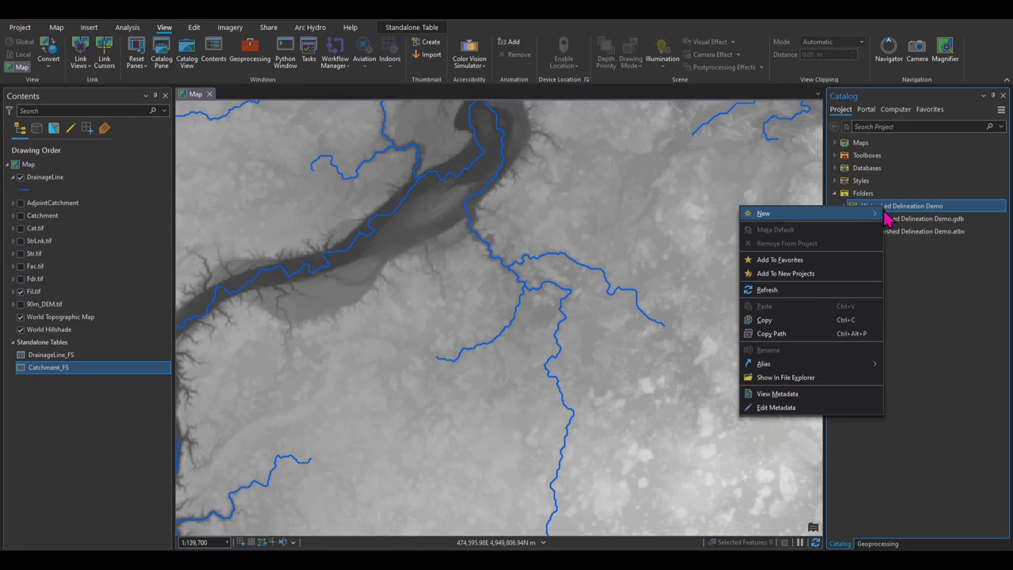
{"action": "mouse_move", "coordinate": [867, 222]}
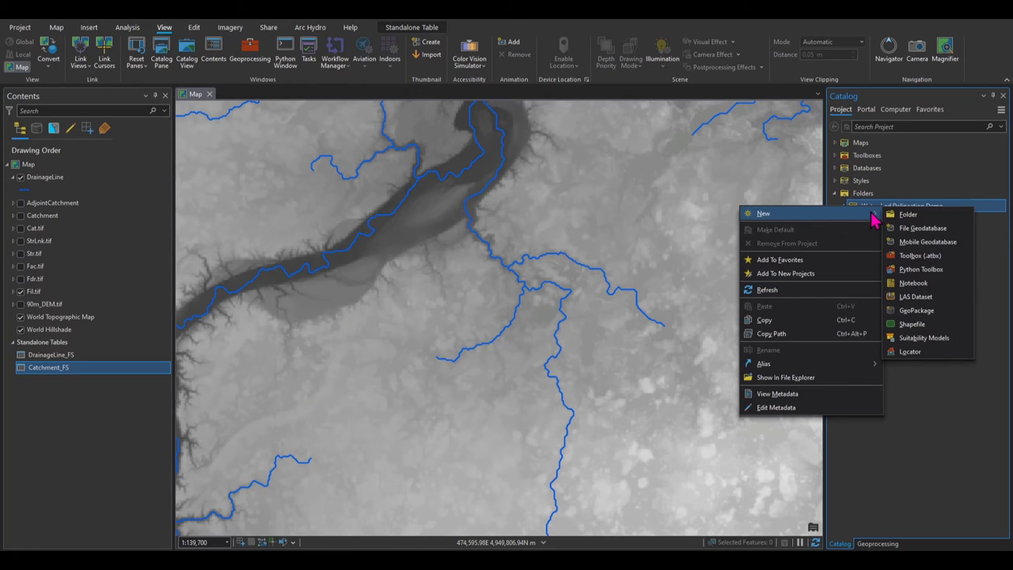
{"action": "left_click", "coordinate": [940, 327]}
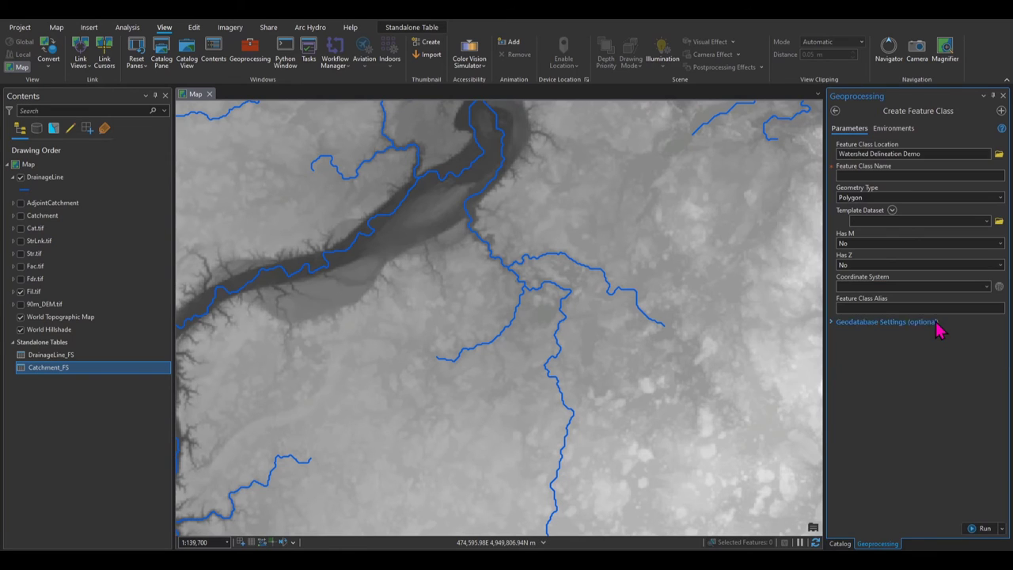
{"action": "left_click", "coordinate": [926, 176]}
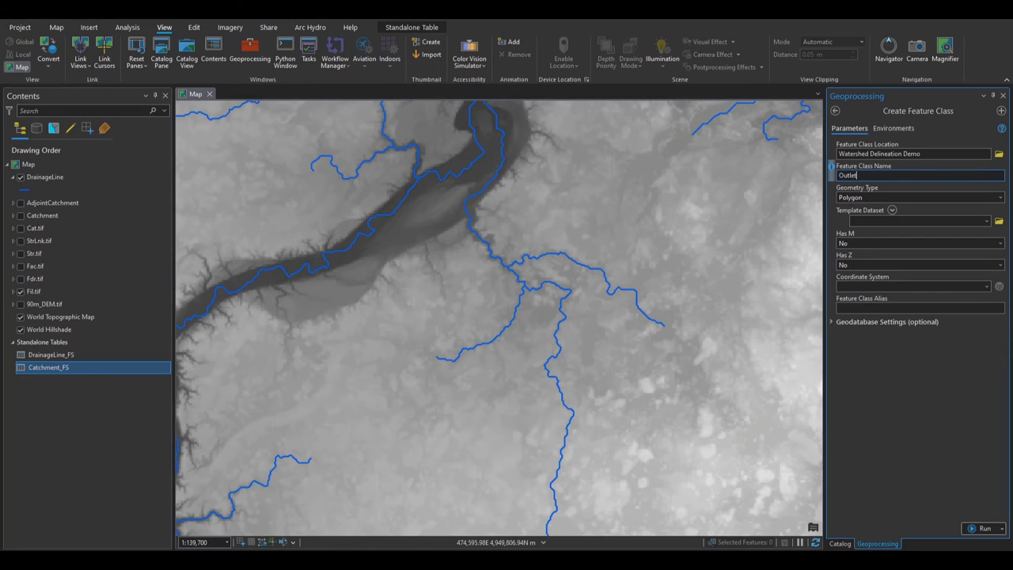
{"action": "left_click", "coordinate": [916, 388]}
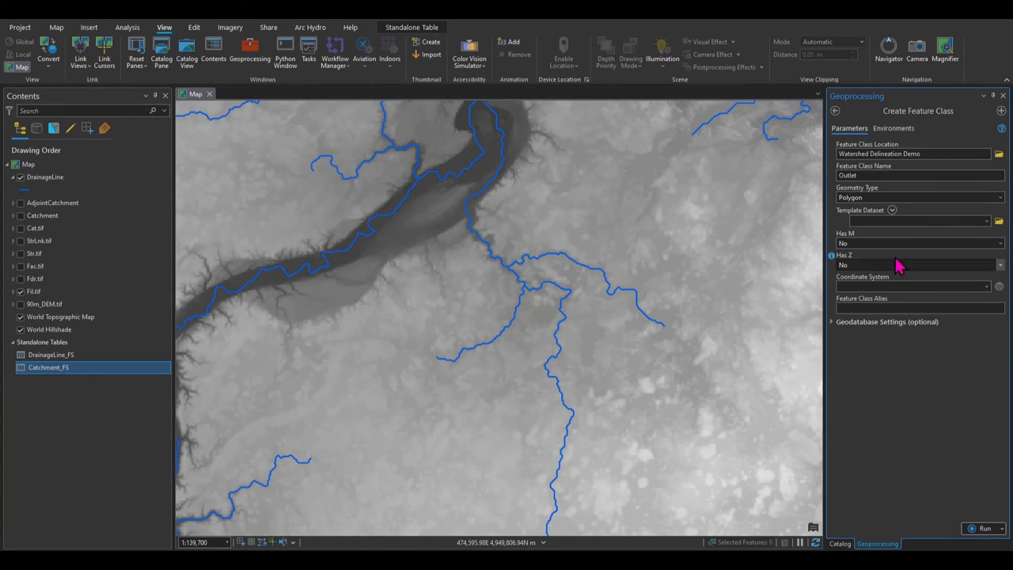
{"action": "left_click", "coordinate": [999, 198]}
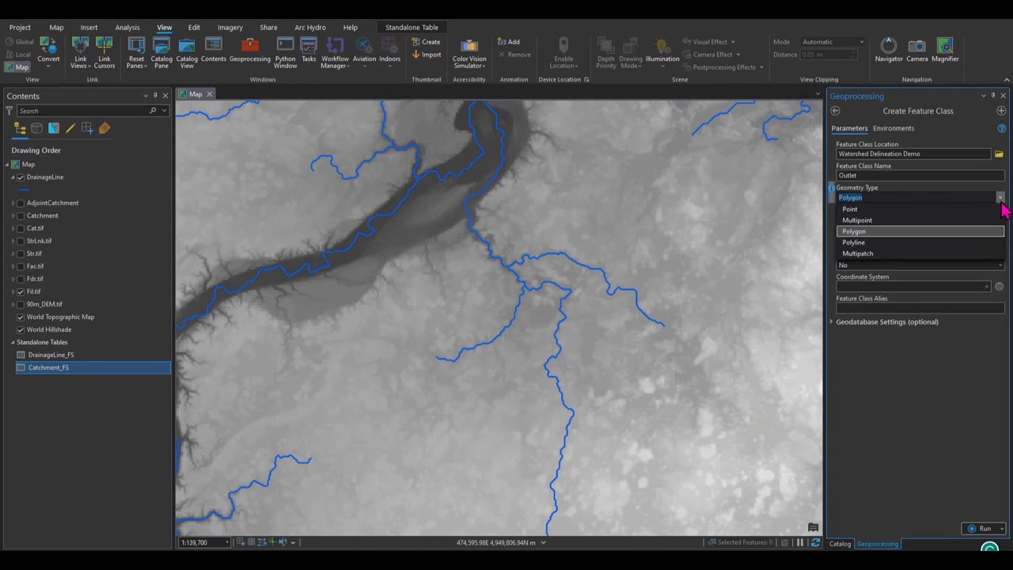
{"action": "left_click", "coordinate": [870, 211]}
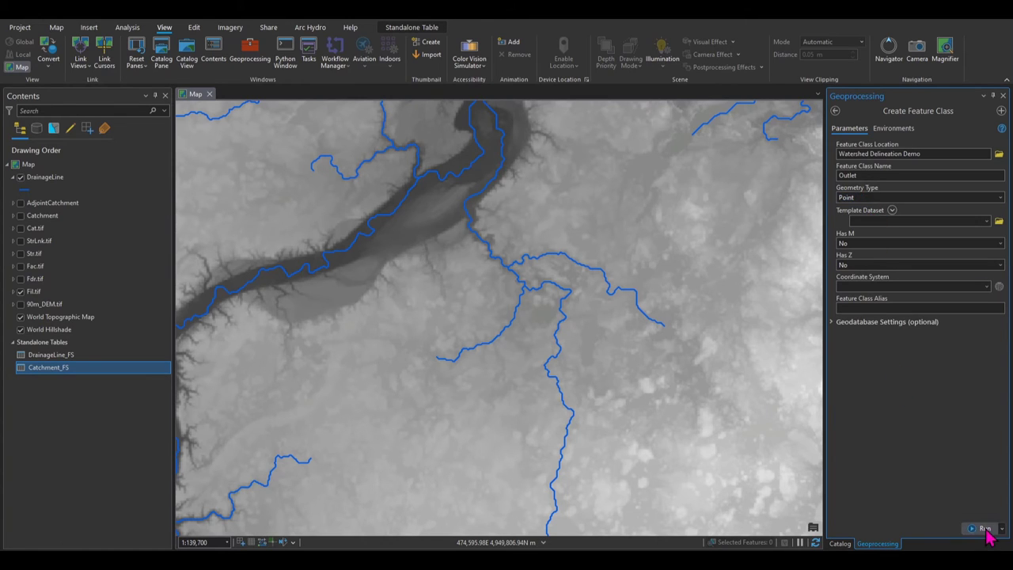
{"action": "left_click", "coordinate": [984, 528]}
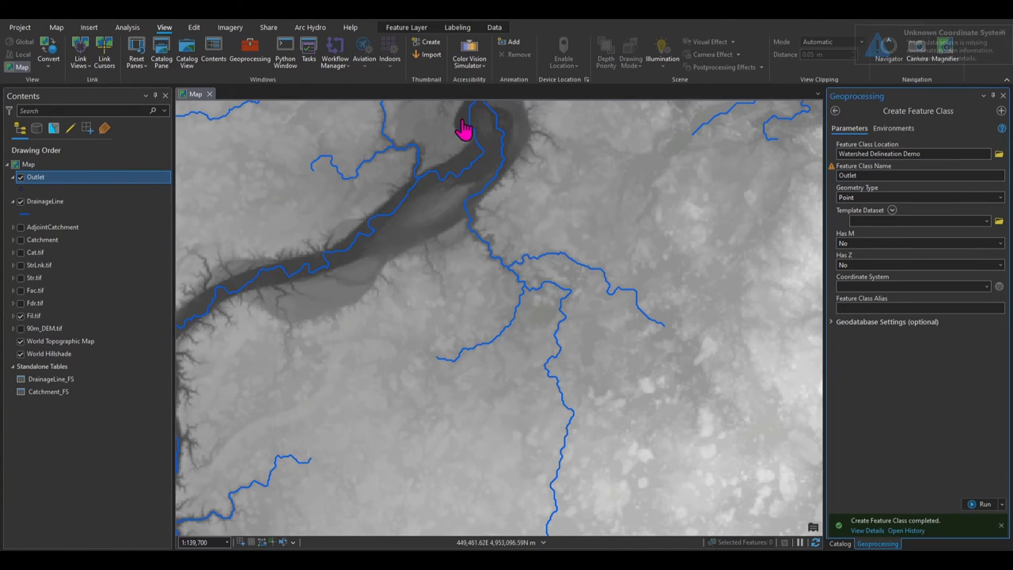
Create an Outlet point directly on the drainage line, between the main river valley and the first tributary confluence to the southeast.
{"action": "left_click", "coordinate": [195, 27]}
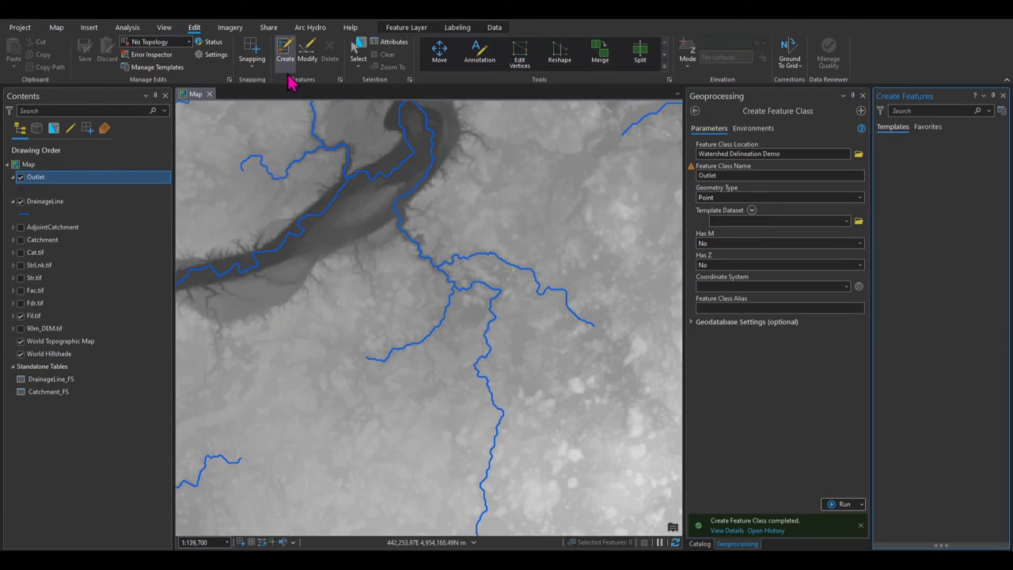
{"action": "left_click", "coordinate": [285, 51]}
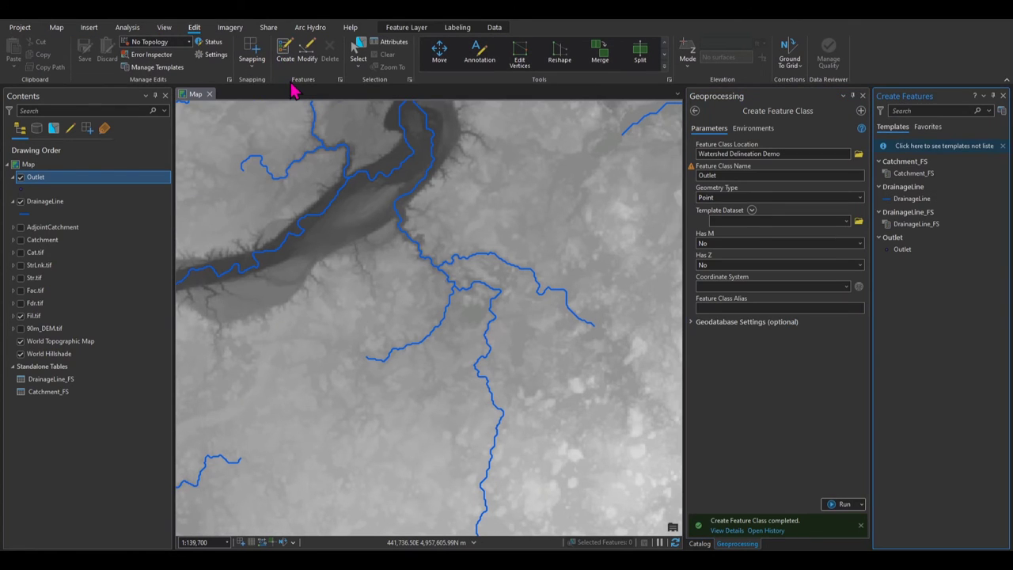
{"action": "left_click", "coordinate": [908, 250]}
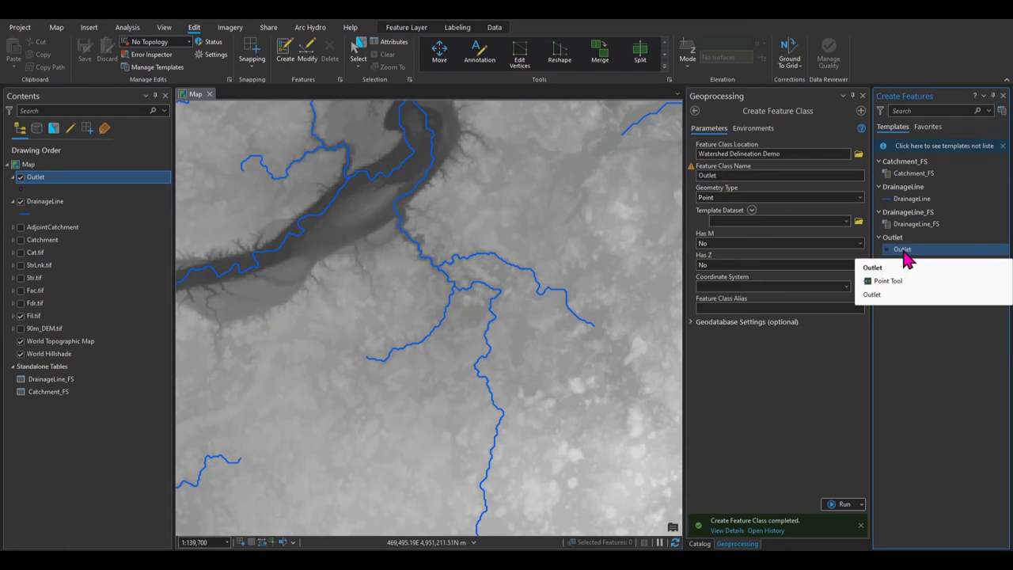
{"action": "left_click", "coordinate": [904, 253]}
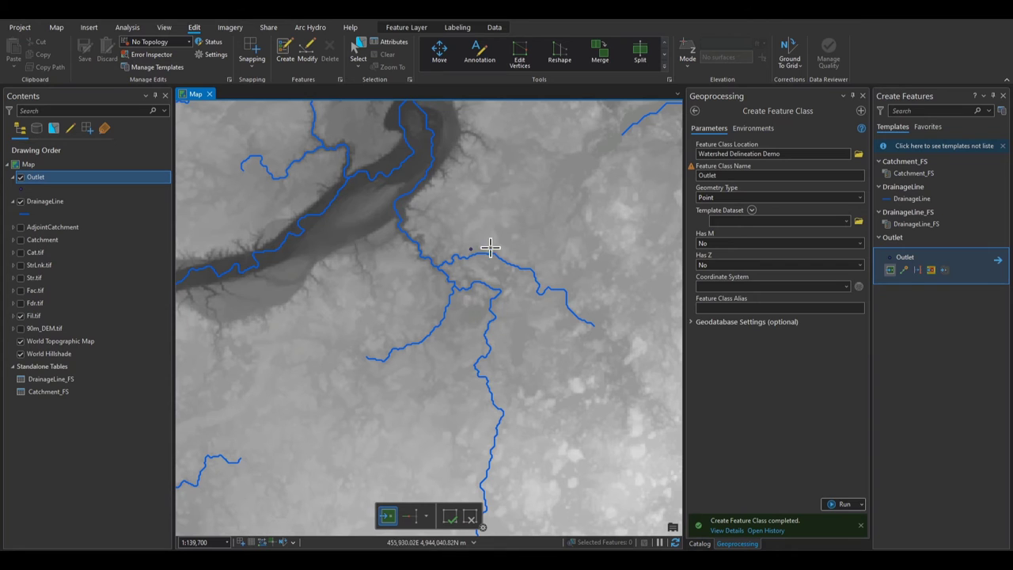
{"action": "scroll", "coordinate": [424, 255], "scroll_direction": "up", "scroll_amount": 2}
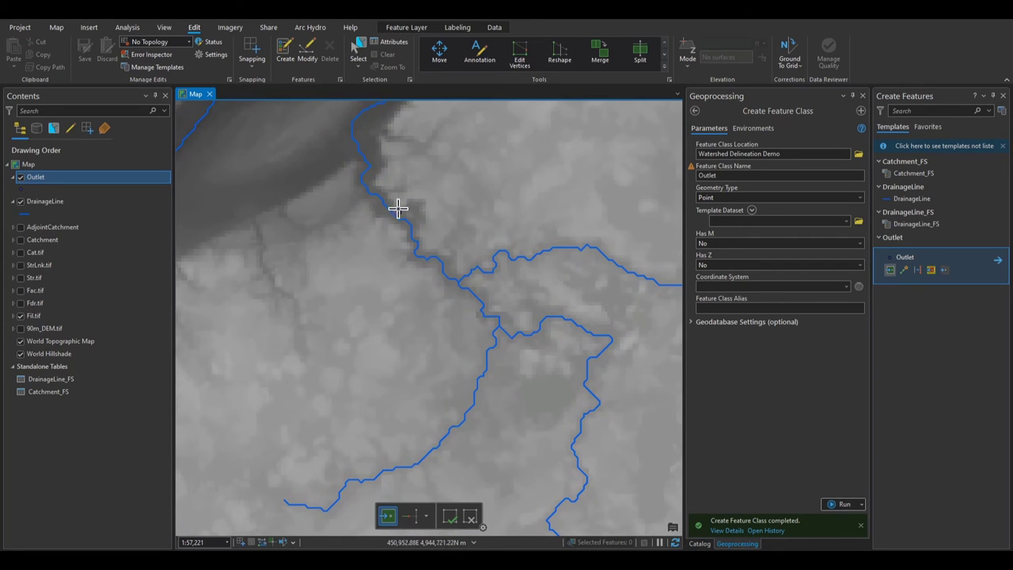
{"action": "scroll", "coordinate": [384, 202], "scroll_direction": "up", "scroll_amount": 5}
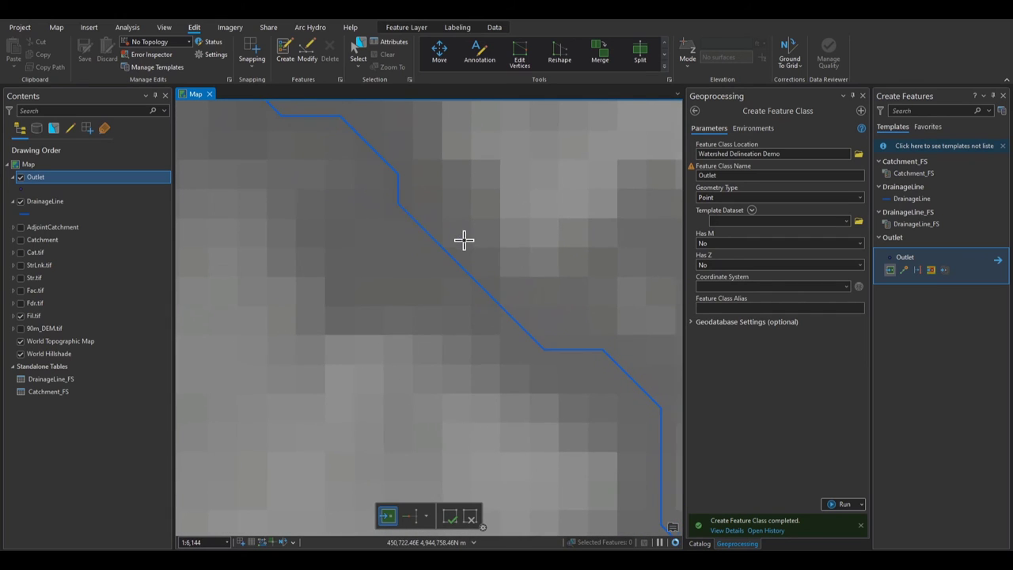
{"action": "scroll", "coordinate": [464, 240], "scroll_direction": "up", "scroll_amount": 3}
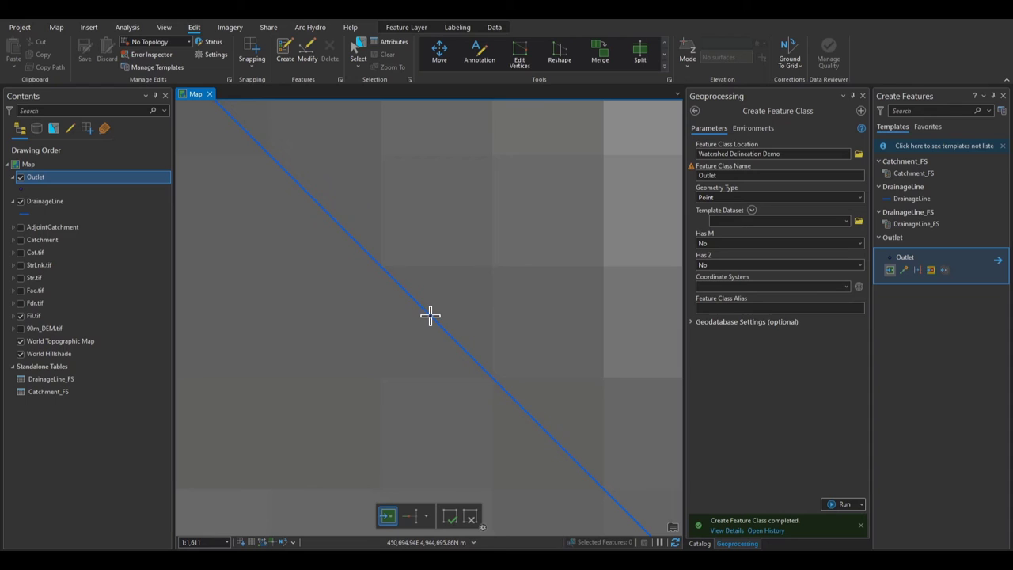
{"action": "left_click", "coordinate": [430, 315]}
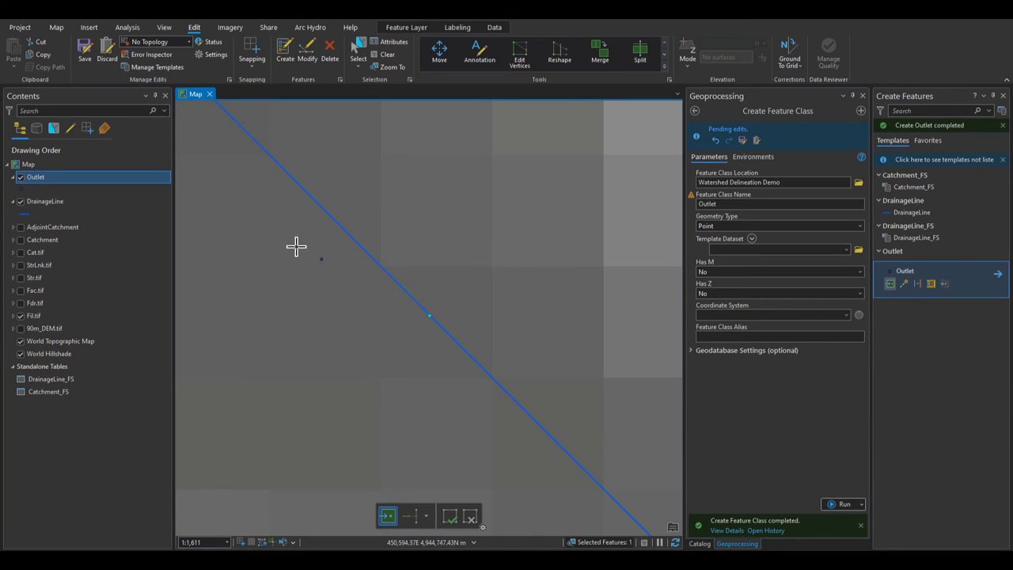
Save all edits to the Outlet layer, clear the feature selection, and finish feature creation.
{"action": "left_click", "coordinate": [84, 52]}
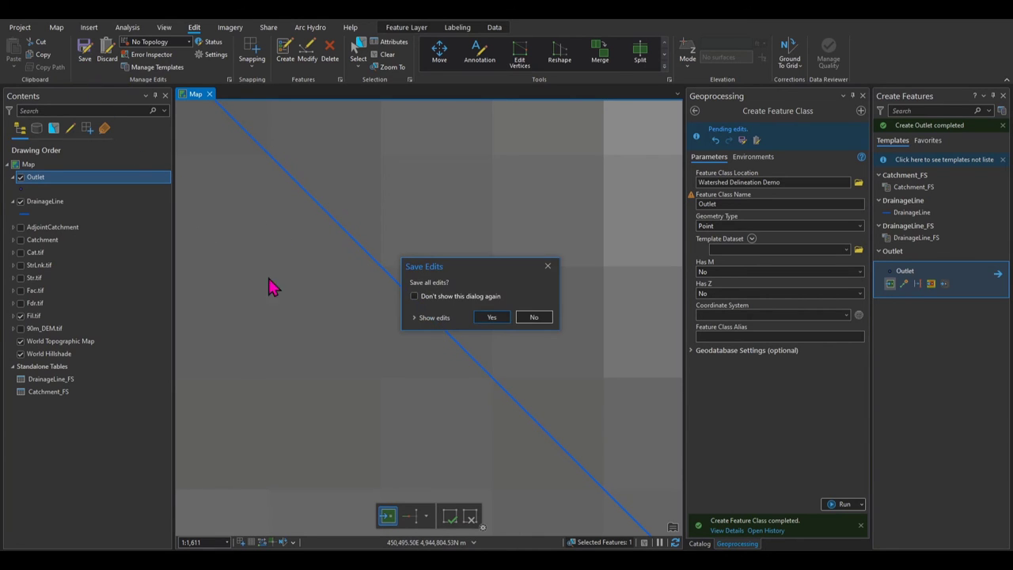
{"action": "left_click", "coordinate": [492, 318]}
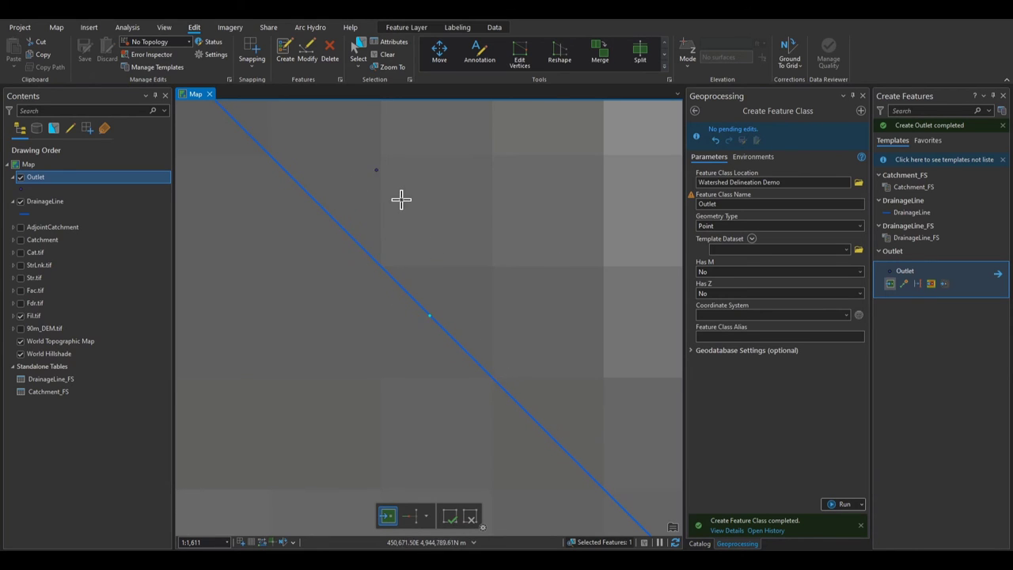
{"action": "left_click", "coordinate": [387, 55]}
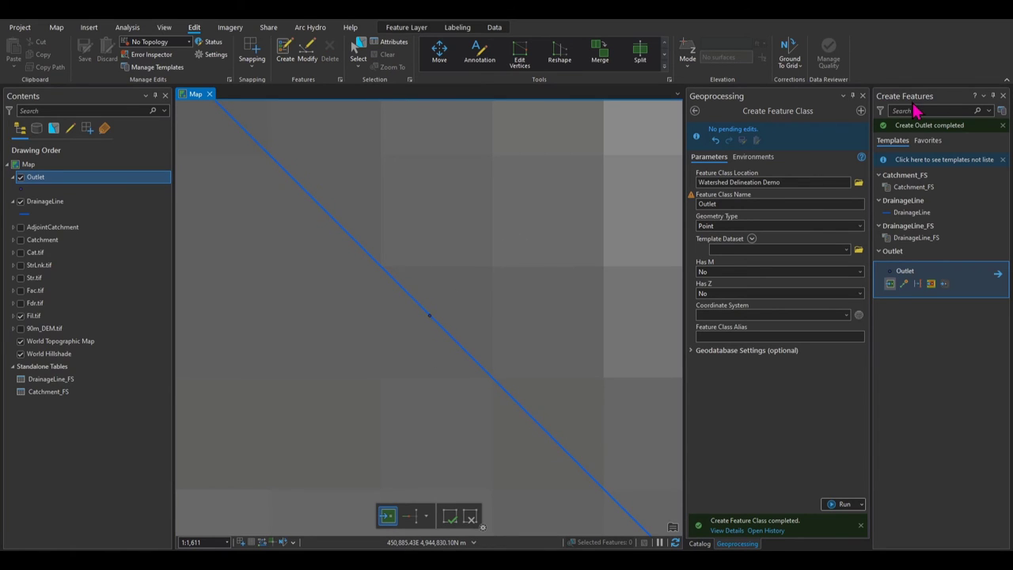
{"action": "left_click", "coordinate": [1002, 95]}
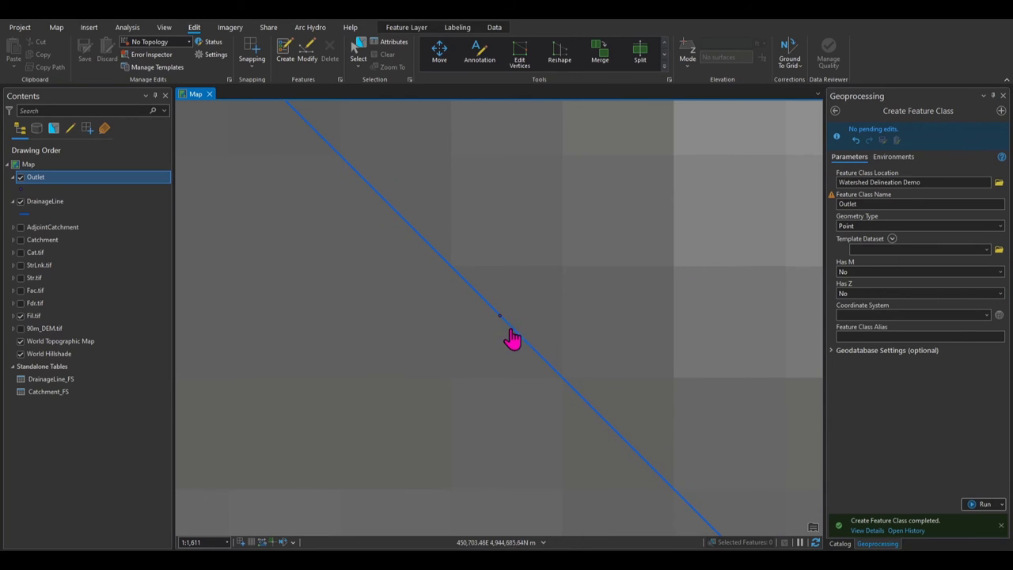
Change the Outlet layer's point symbol to the red Circle 3 from the ArcGIS 2D style.
{"action": "left_click", "coordinate": [20, 190]}
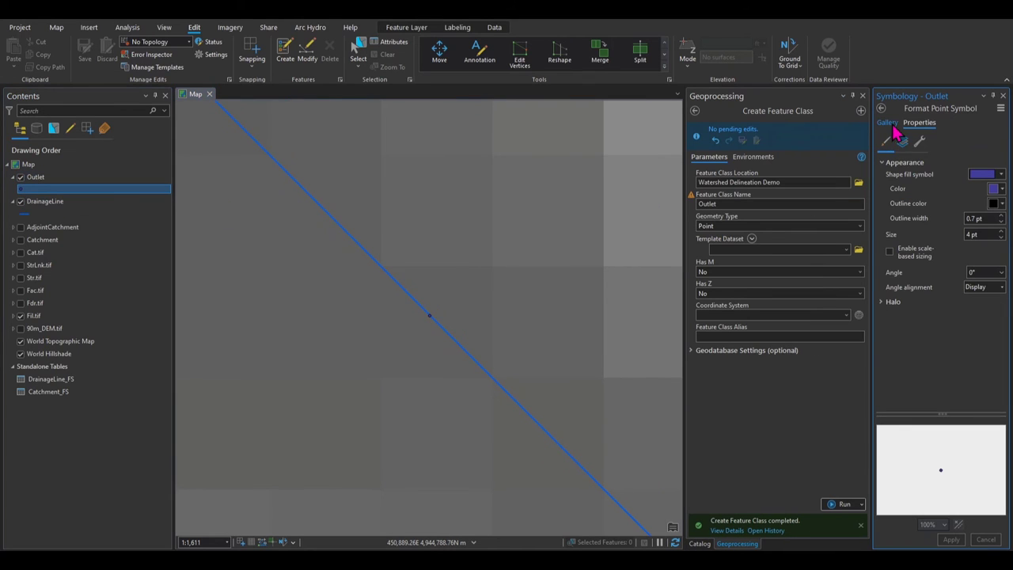
{"action": "left_click", "coordinate": [887, 123]}
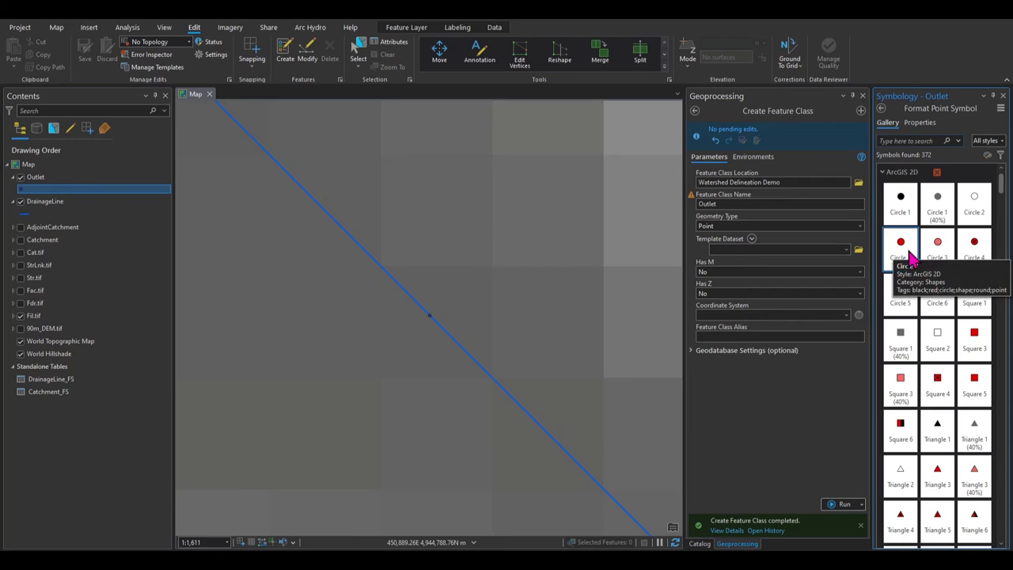
{"action": "left_click", "coordinate": [905, 255]}
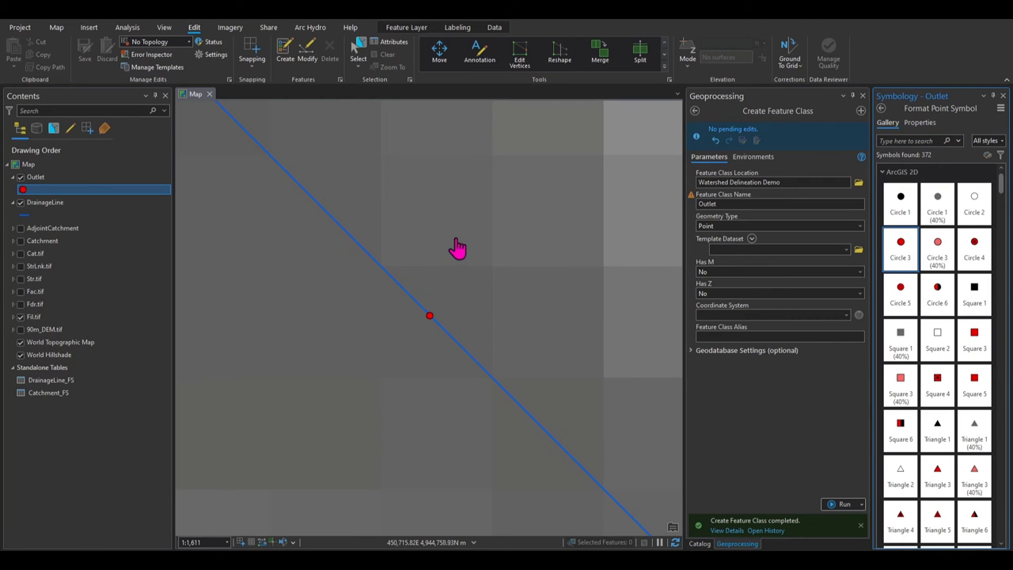
{"action": "scroll", "coordinate": [455, 245], "scroll_direction": "down", "scroll_amount": 4}
{"action": "scroll", "coordinate": [491, 242], "scroll_direction": "down", "scroll_amount": 6}
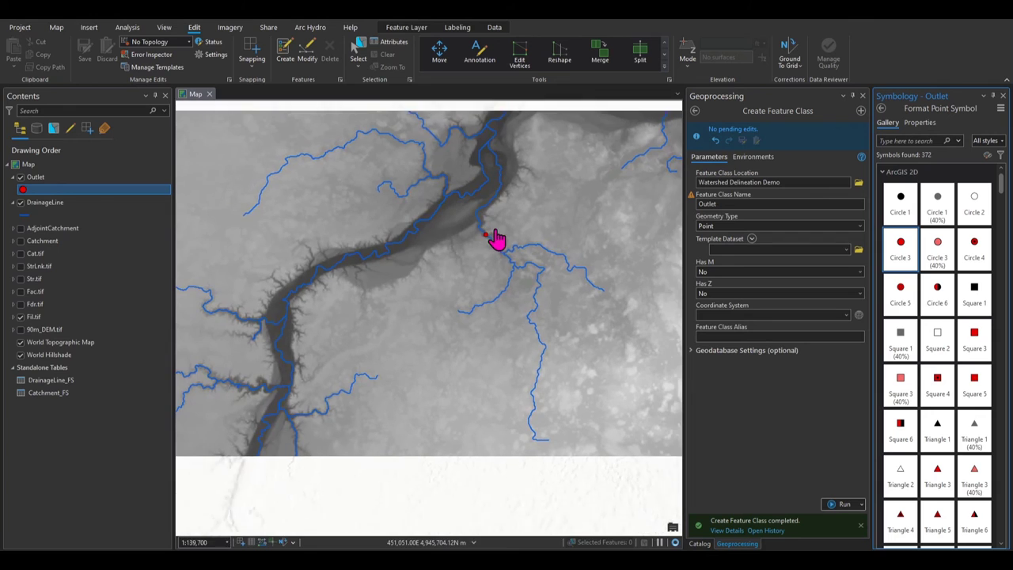
{"action": "left_click_drag", "start_coordinate": [599, 321], "coordinate": [478, 295]}
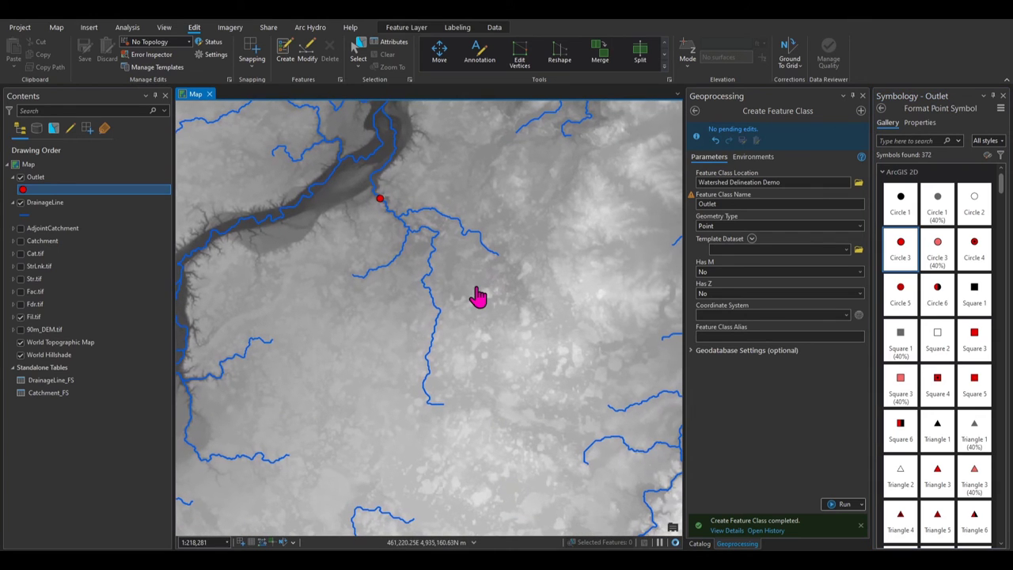
{"action": "left_click", "coordinate": [1002, 96]}
Search the geoprocessing tools for "point del", open Point Delineator, and set Outlet as the input batch point feature class.
{"action": "left_click", "coordinate": [836, 111]}
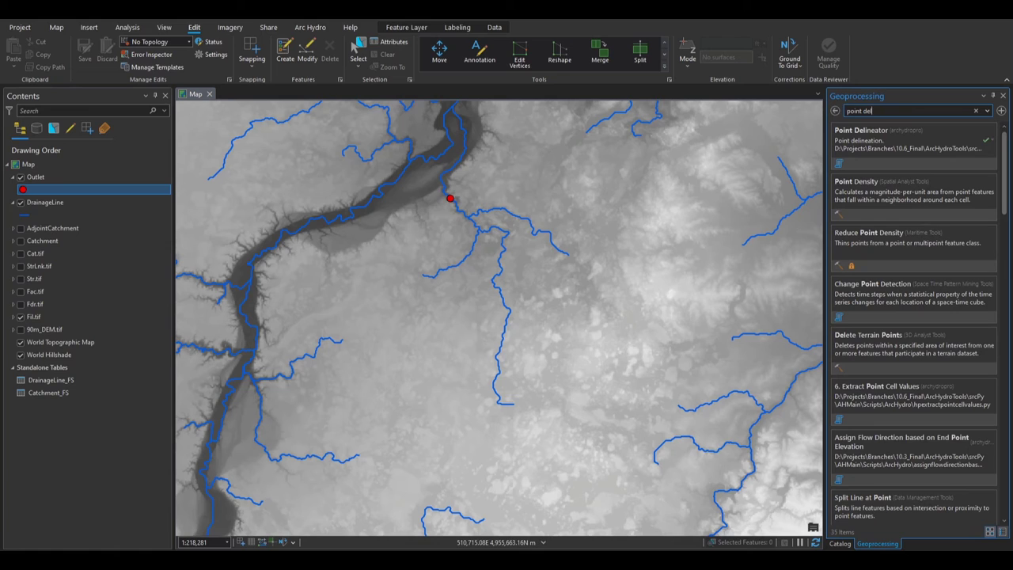
{"action": "left_click", "coordinate": [893, 149]}
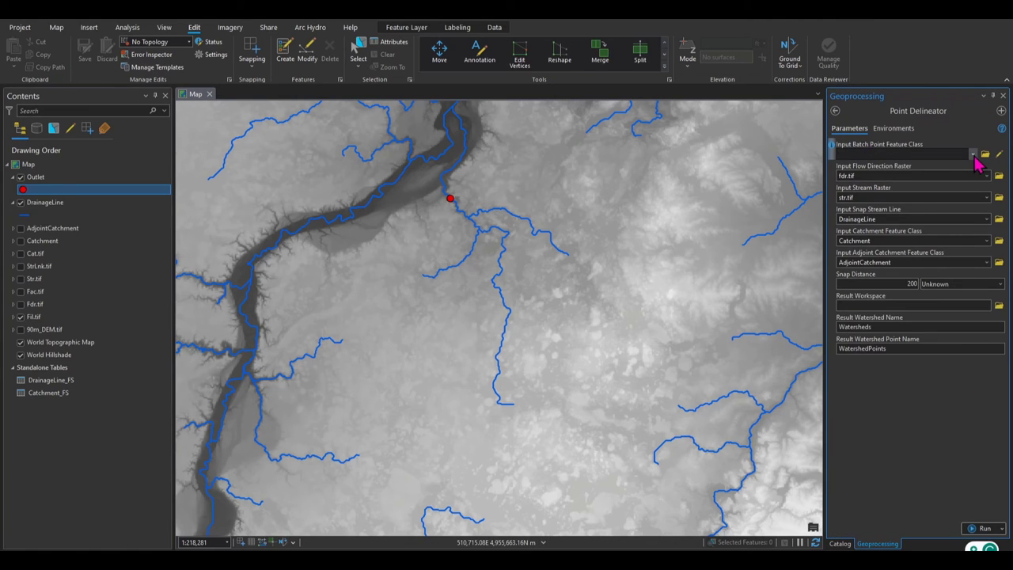
{"action": "left_click", "coordinate": [972, 154]}
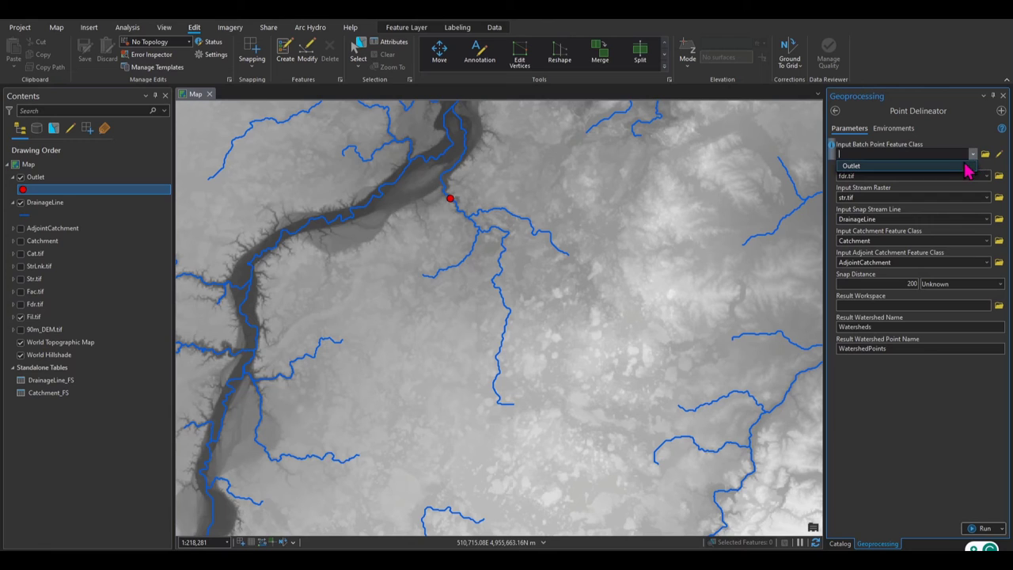
{"action": "left_click", "coordinate": [967, 167]}
{"action": "left_click", "coordinate": [943, 420]}
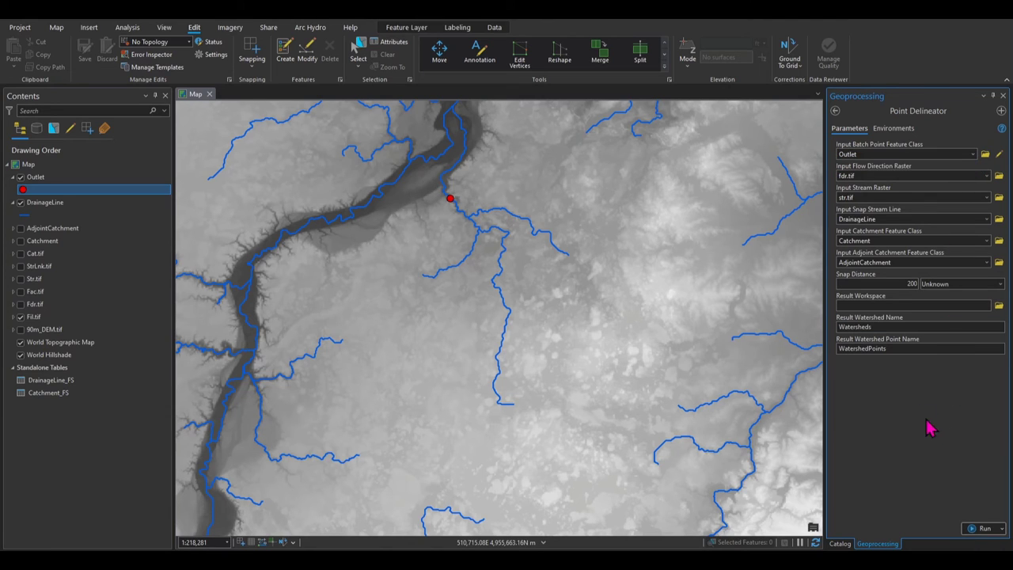
Set the Point Delineator's flow direction raster to Fdr.tif and its stream raster to Str.tif.
{"action": "left_click", "coordinate": [859, 174]}
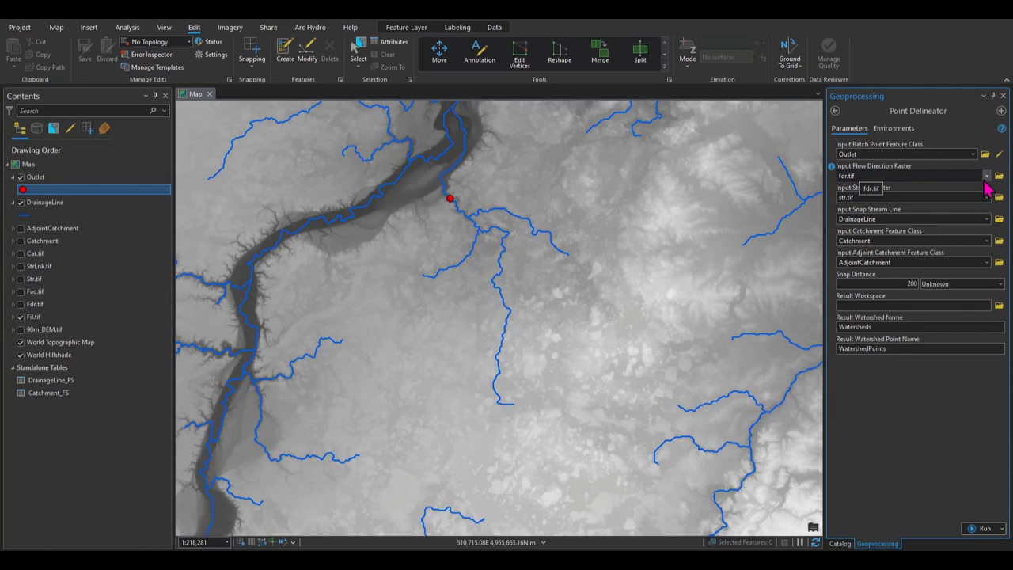
{"action": "left_click", "coordinate": [985, 177]}
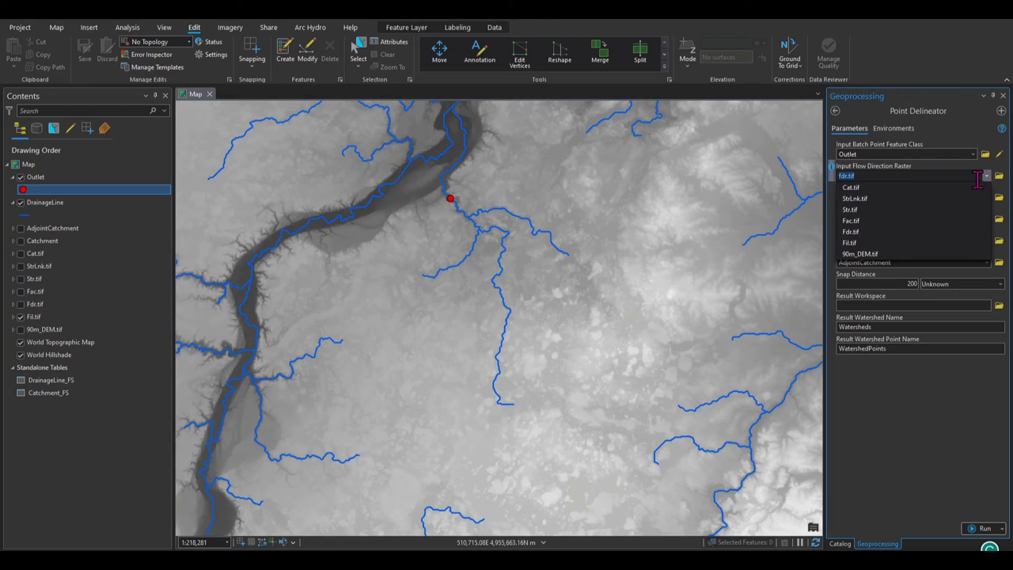
{"action": "left_click", "coordinate": [933, 231]}
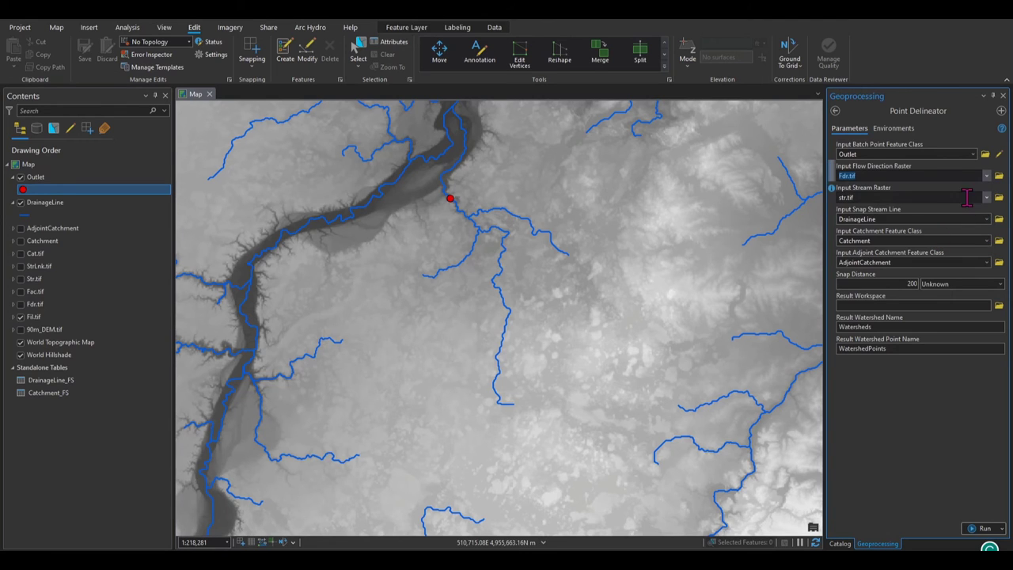
{"action": "left_click", "coordinate": [986, 198]}
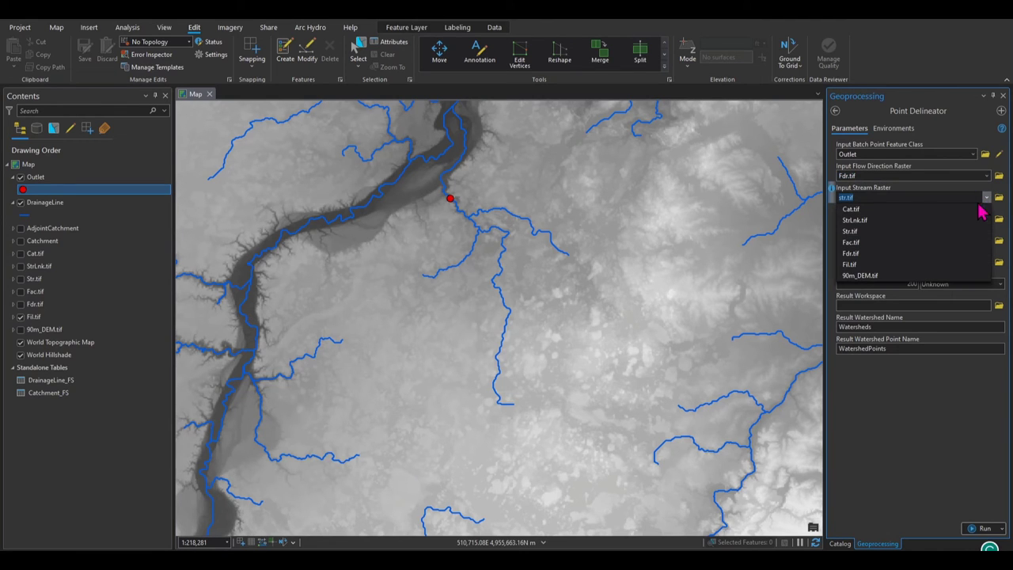
{"action": "left_click", "coordinate": [959, 231]}
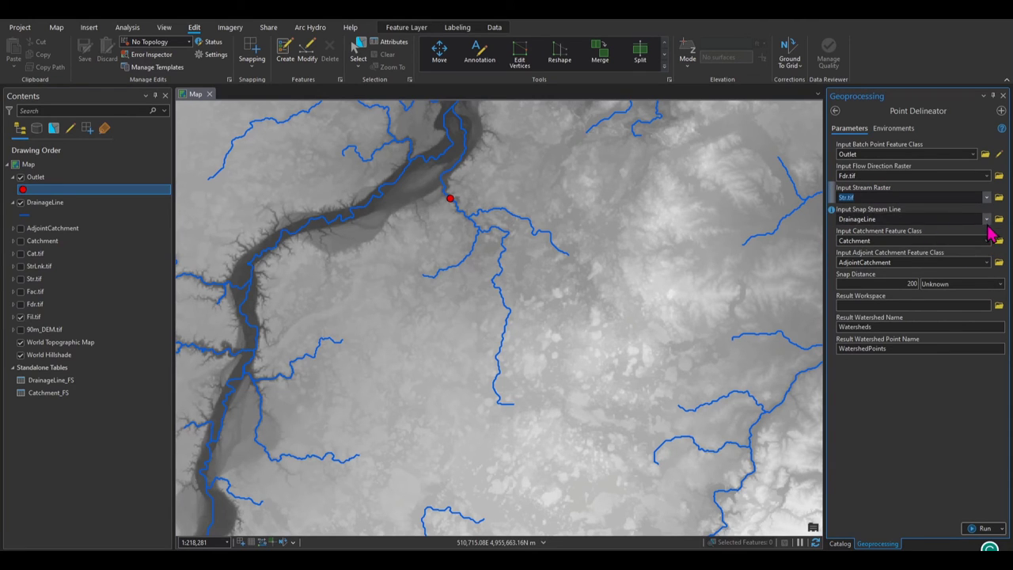
Set the snap stream line to DrainageLine, the catchment input to Catchment, and the adjoint catchment input to AdjointCatchment.
{"action": "left_click", "coordinate": [987, 222]}
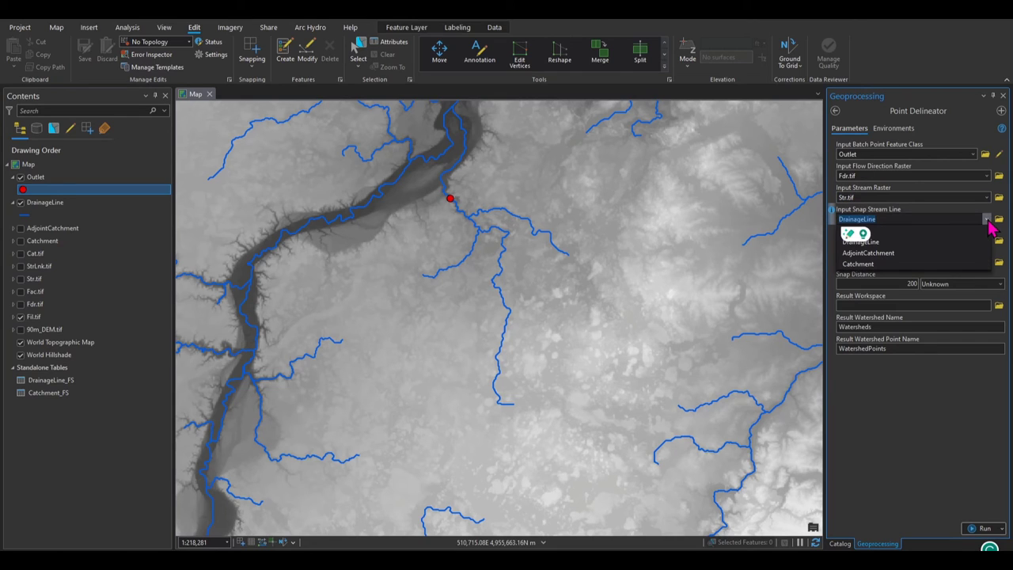
{"action": "left_click", "coordinate": [923, 243]}
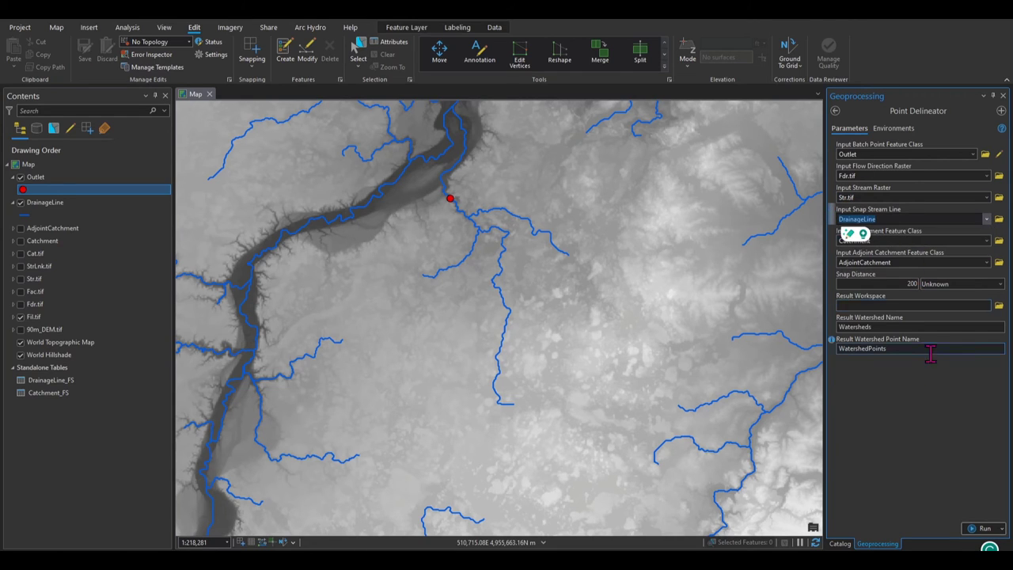
{"action": "left_click", "coordinate": [920, 403]}
{"action": "left_click", "coordinate": [986, 240]}
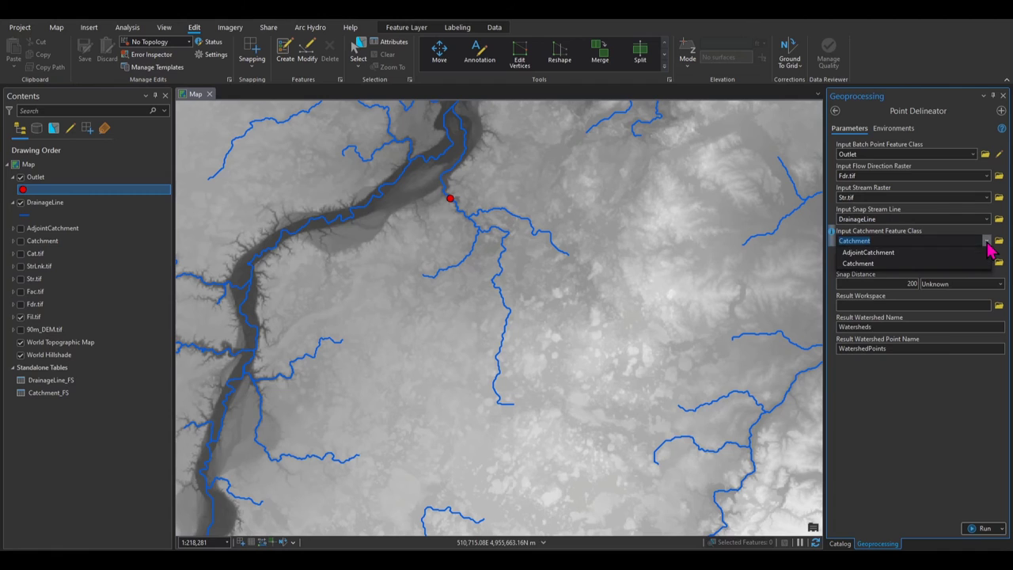
{"action": "left_click", "coordinate": [976, 263]}
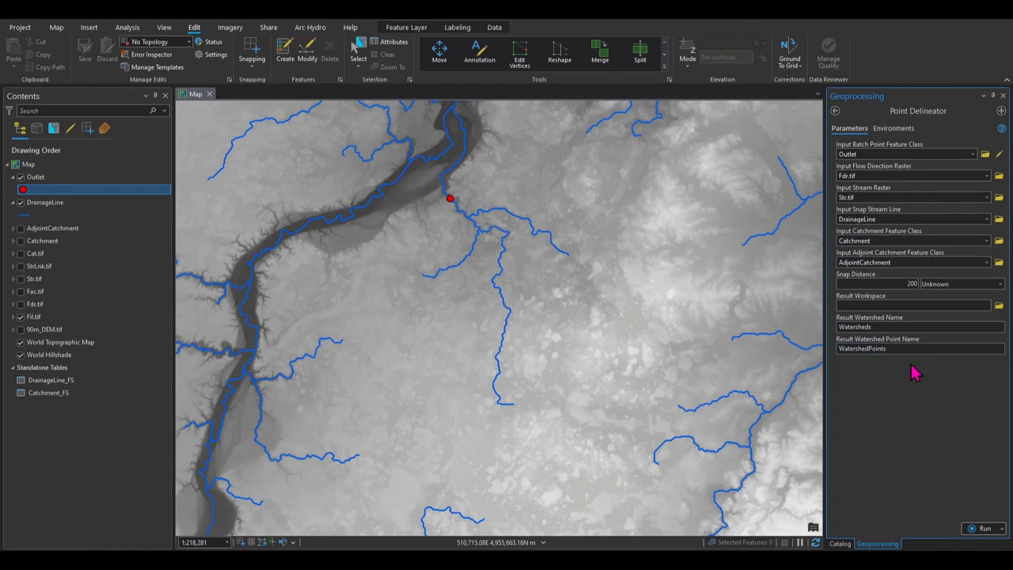
{"action": "left_click", "coordinate": [987, 262]}
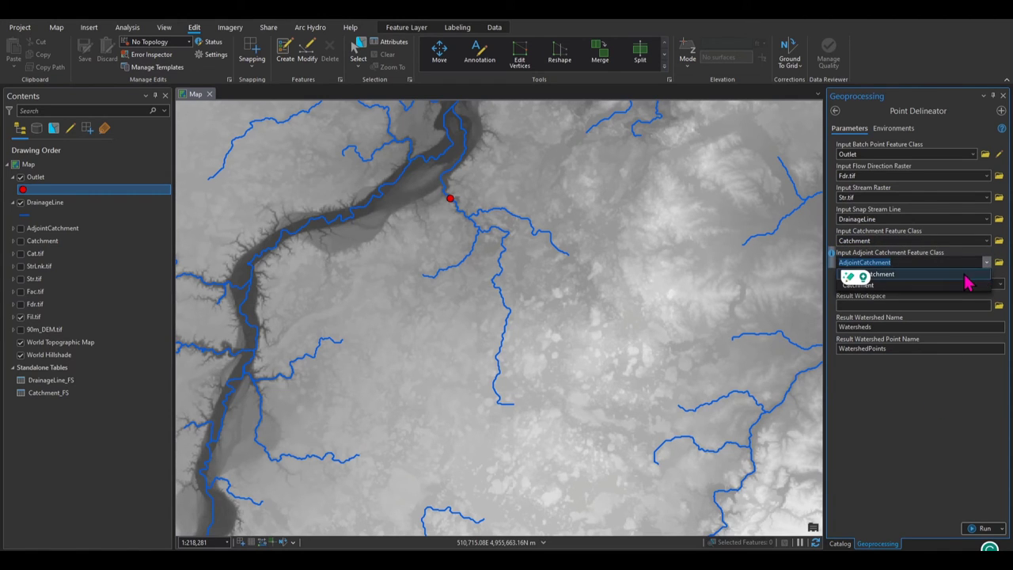
{"action": "left_click", "coordinate": [967, 278]}
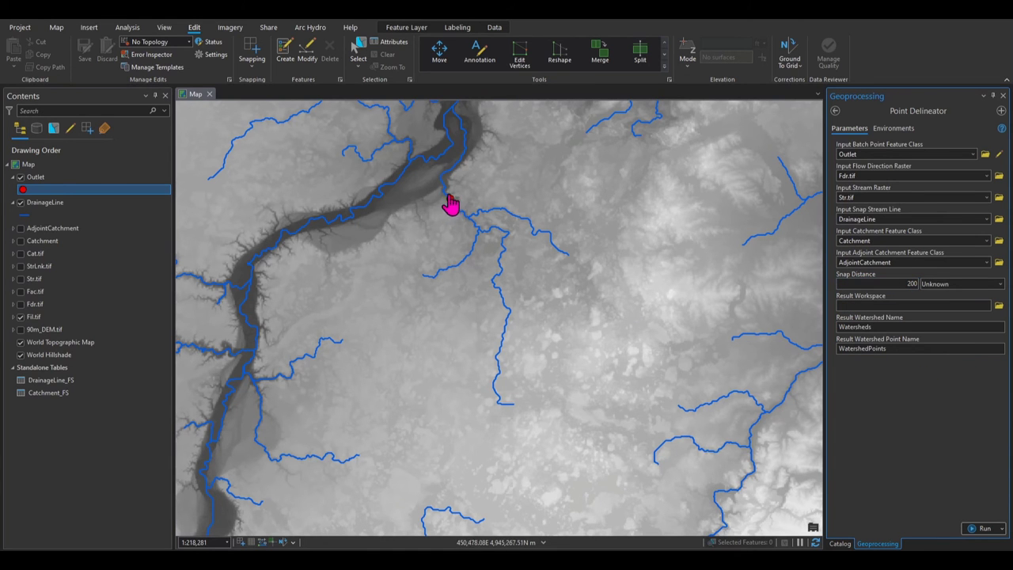
Examine the outlet point's position relative to the drainage line at close range.
{"action": "scroll", "coordinate": [449, 204], "scroll_direction": "up", "scroll_amount": 6}
{"action": "scroll", "coordinate": [419, 300], "scroll_direction": "up", "scroll_amount": 5}
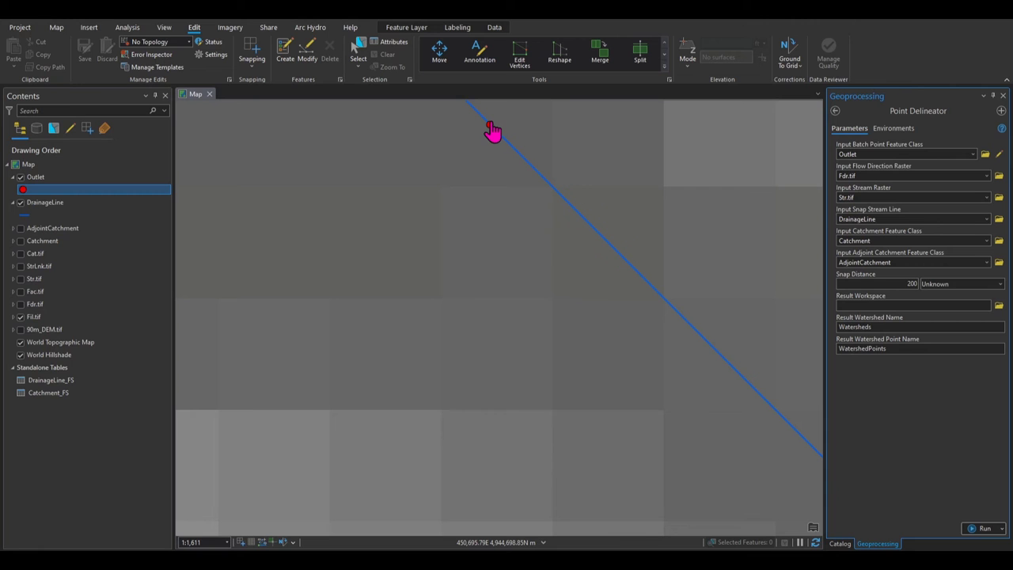
{"action": "scroll", "coordinate": [454, 235], "scroll_direction": "down", "scroll_amount": 5}
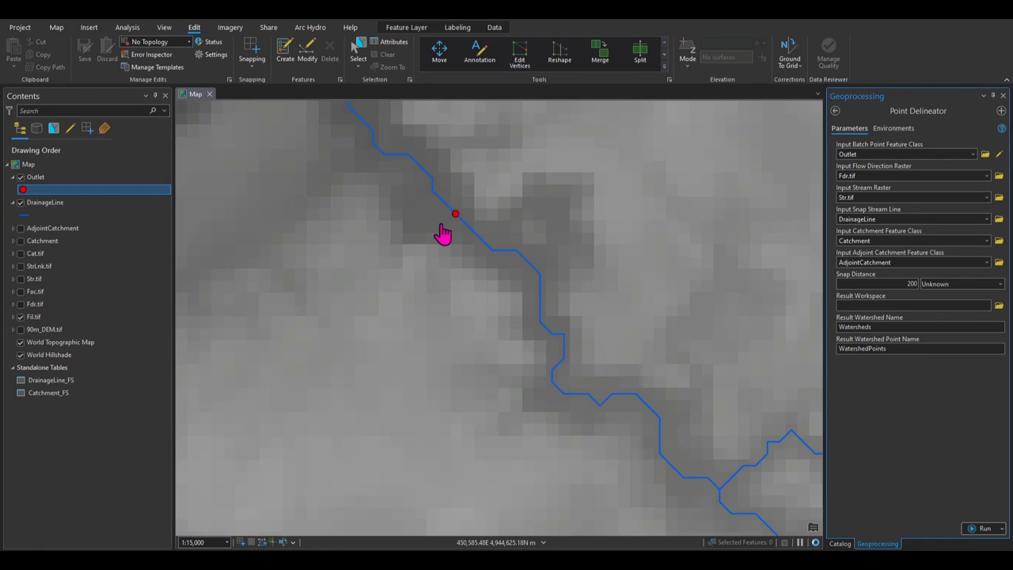
{"action": "scroll", "coordinate": [443, 230], "scroll_direction": "down", "scroll_amount": 8}
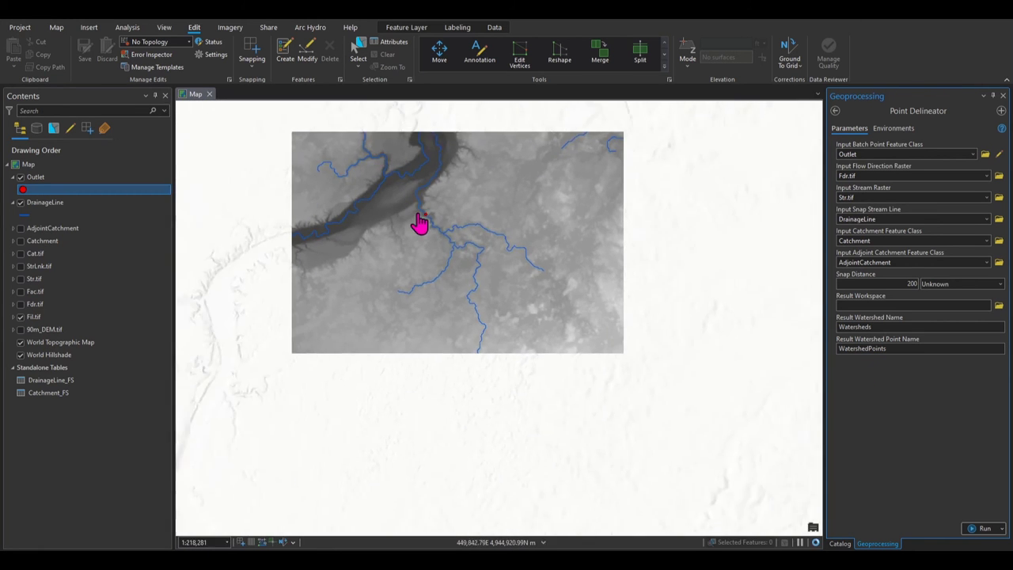
Create a file geodatabase named demo.gdb in the Watershed Delineation Demo folder while choosing the Point Delineator's result workspace.
{"action": "scroll", "coordinate": [419, 224], "scroll_direction": "up", "scroll_amount": 2}
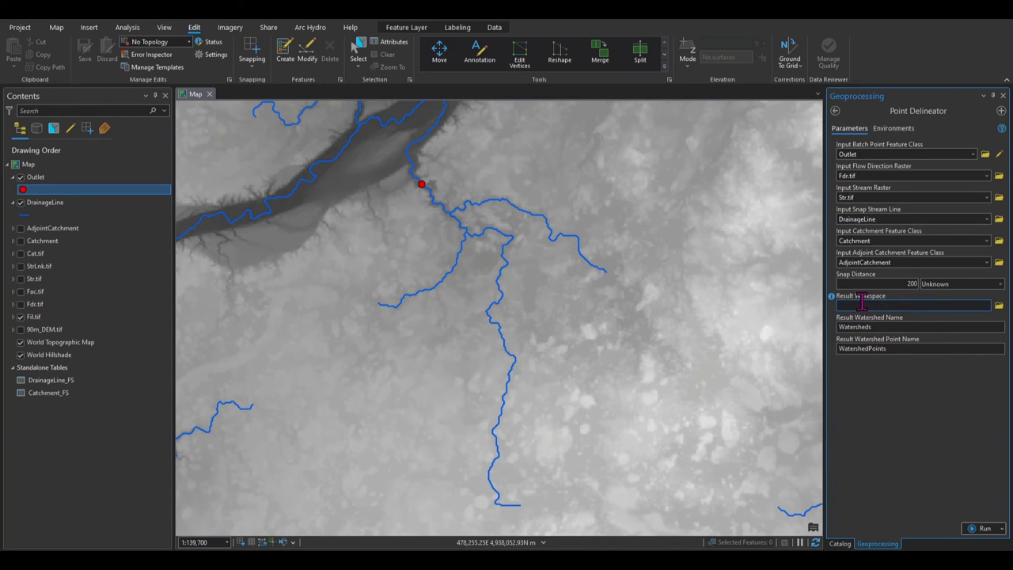
{"action": "left_click", "coordinate": [999, 307]}
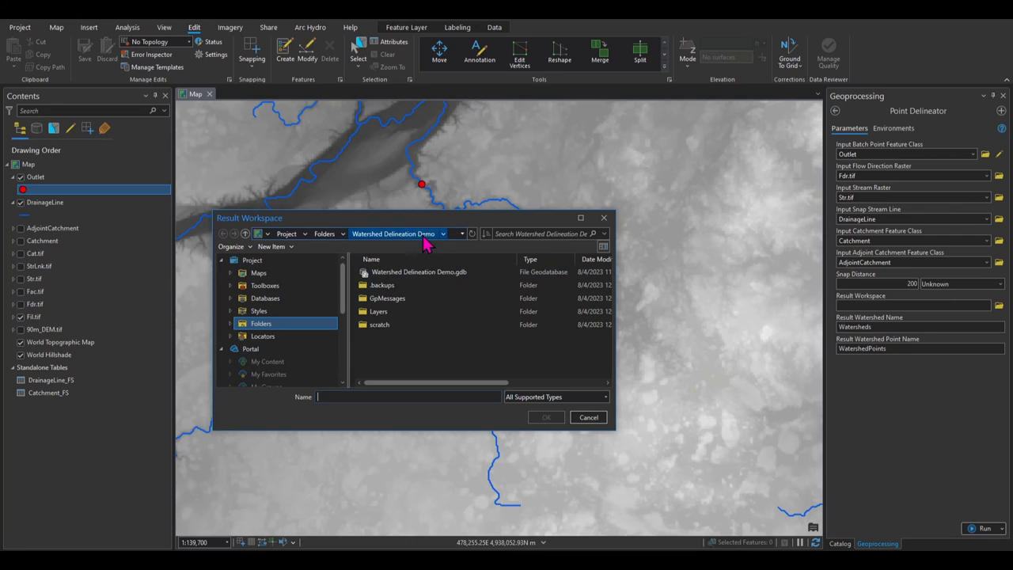
{"action": "right_click", "coordinate": [408, 356]}
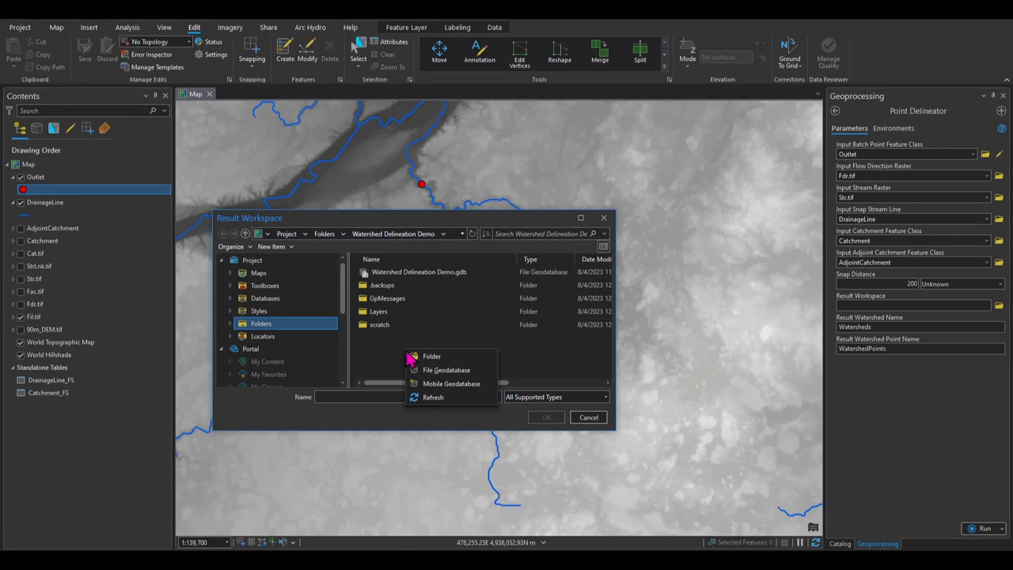
{"action": "left_click", "coordinate": [427, 369]}
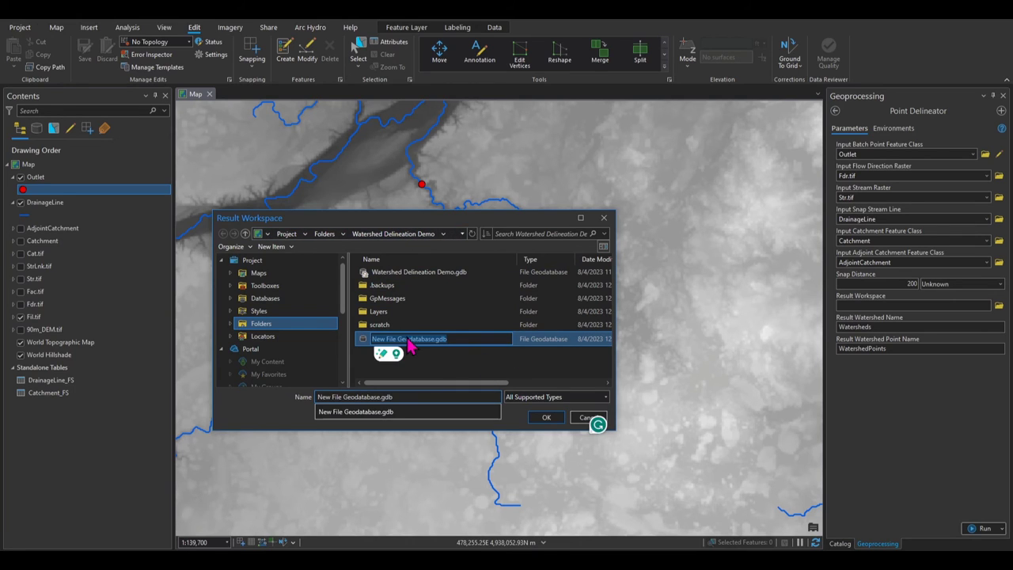
{"action": "key", "text": "Return"}
{"action": "left_click", "coordinate": [427, 342]}
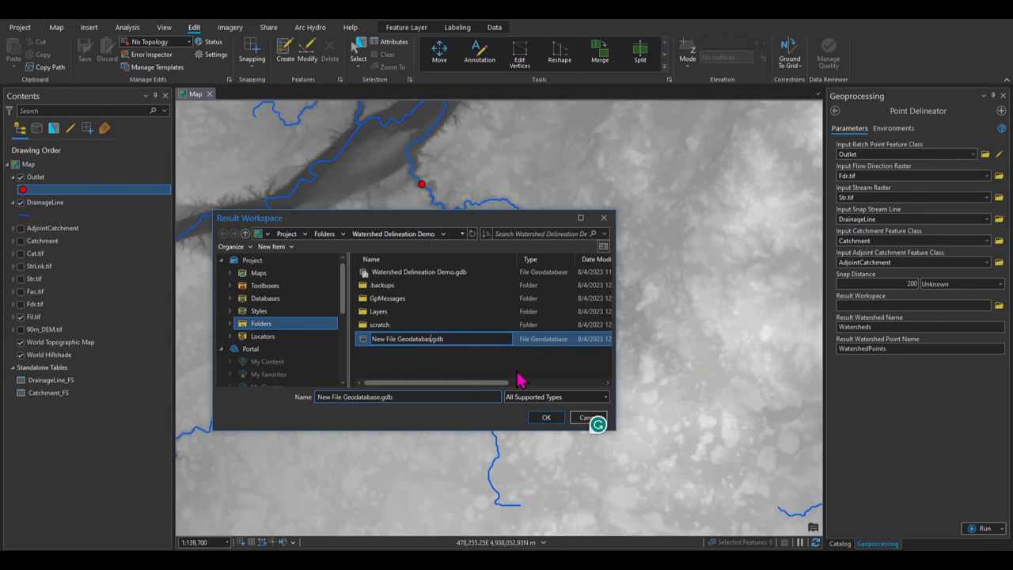
{"action": "key", "text": "BackSpace"}
{"action": "key", "text": "BackSpace"}
{"action": "key", "text": "BackSpace"}
{"action": "key", "text": "BackSpace"}
{"action": "key", "text": "BackSpace"}
{"action": "key", "text": "BackSpace"}
{"action": "key", "text": "BackSpace"}
{"action": "key", "text": "BackSpace"}
{"action": "key", "text": "BackSpace"}
{"action": "key", "text": "BackSpace"}
{"action": "key", "text": "BackSpace"}
{"action": "key", "text": "BackSpace"}
{"action": "key", "text": "BackSpace"}
{"action": "key", "text": "BackSpace"}
{"action": "key", "text": "BackSpace"}
{"action": "key", "text": "BackSpace"}
{"action": "left_click", "coordinate": [396, 347]}
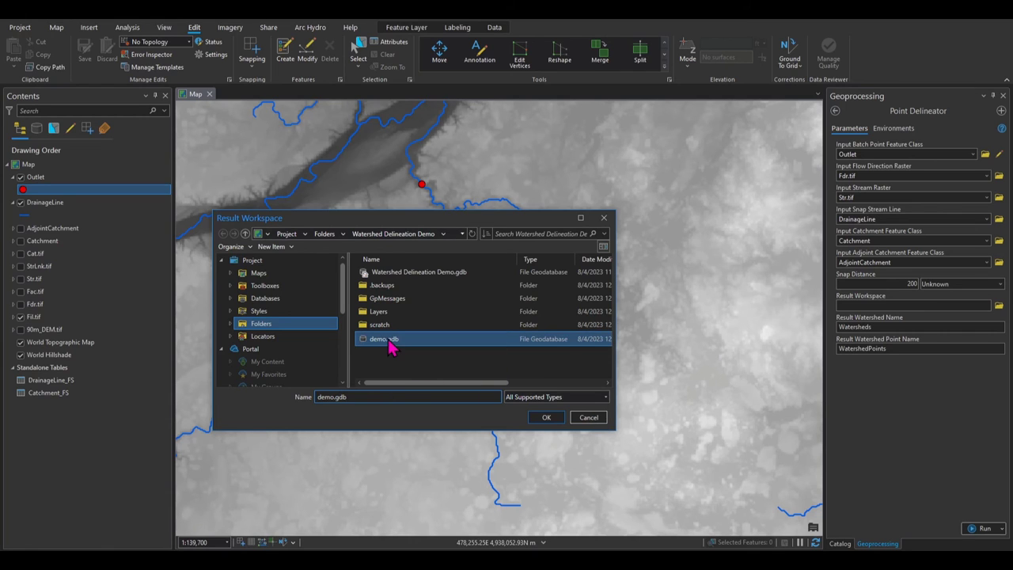
Use demo.gdb as the Point Delineator's result workspace and run the tool.
{"action": "left_click", "coordinate": [546, 418]}
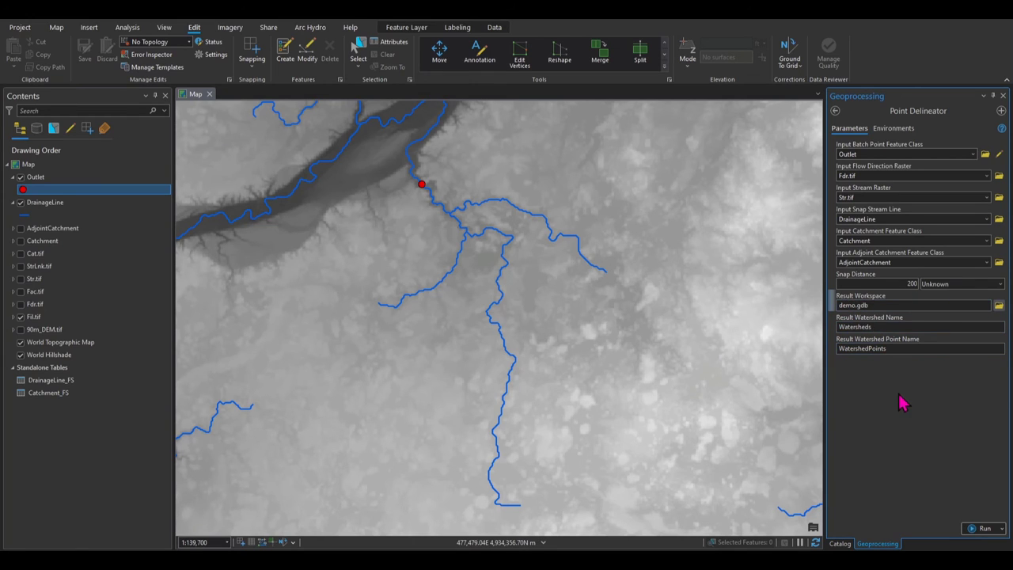
{"action": "left_click", "coordinate": [983, 529]}
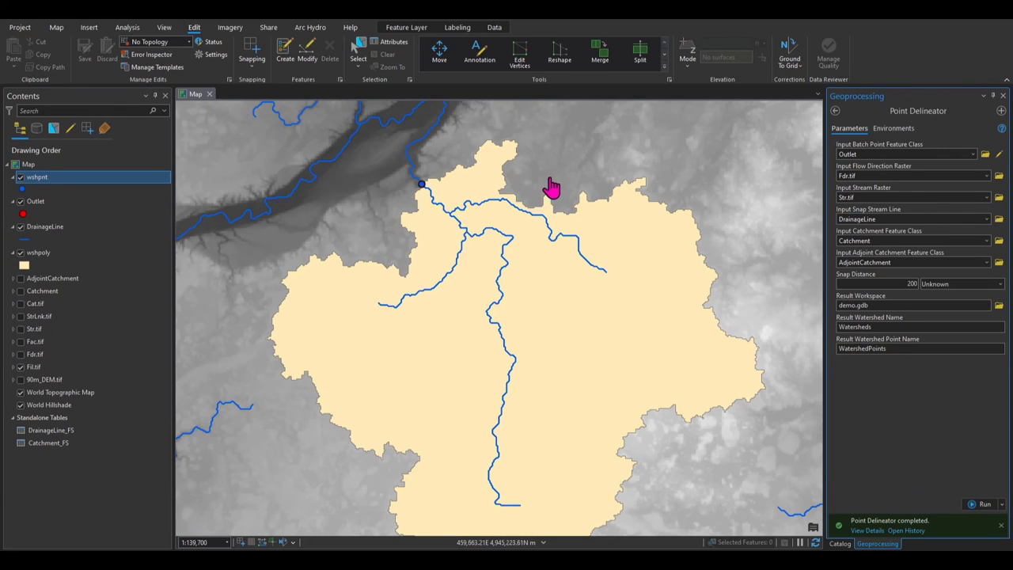
Hide the wshpnt layer and examine the delineated watershed polygon around the outlet and its drainage lines.
{"action": "scroll", "coordinate": [491, 207], "scroll_direction": "down", "scroll_amount": 2}
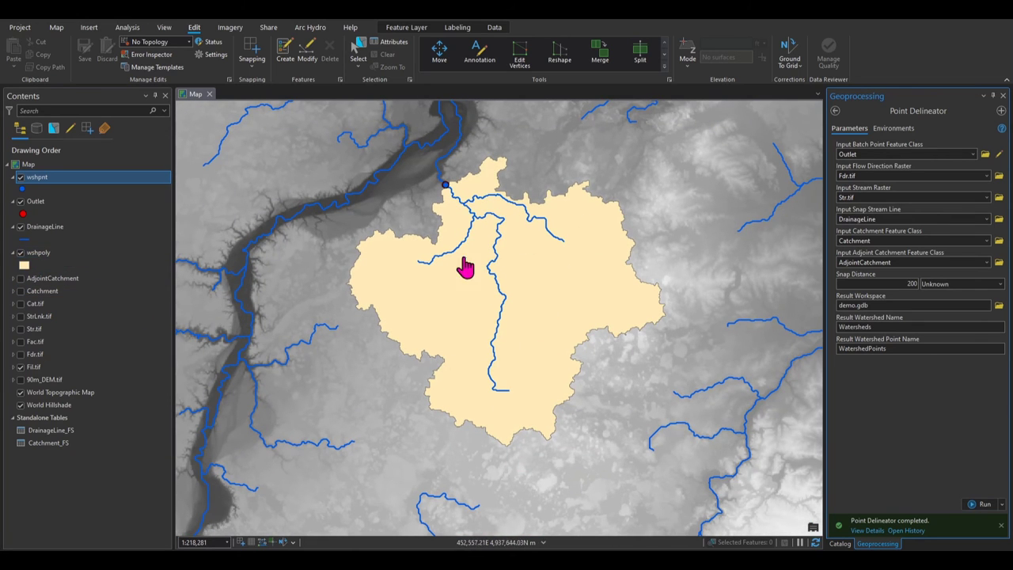
{"action": "left_click", "coordinate": [22, 178]}
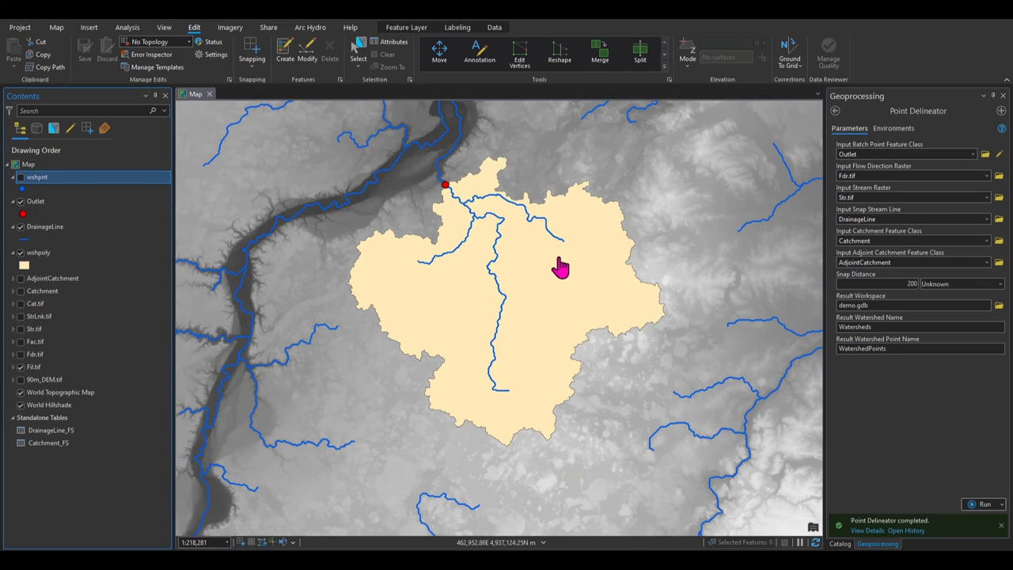
{"action": "scroll", "coordinate": [493, 203], "scroll_direction": "up", "scroll_amount": 3}
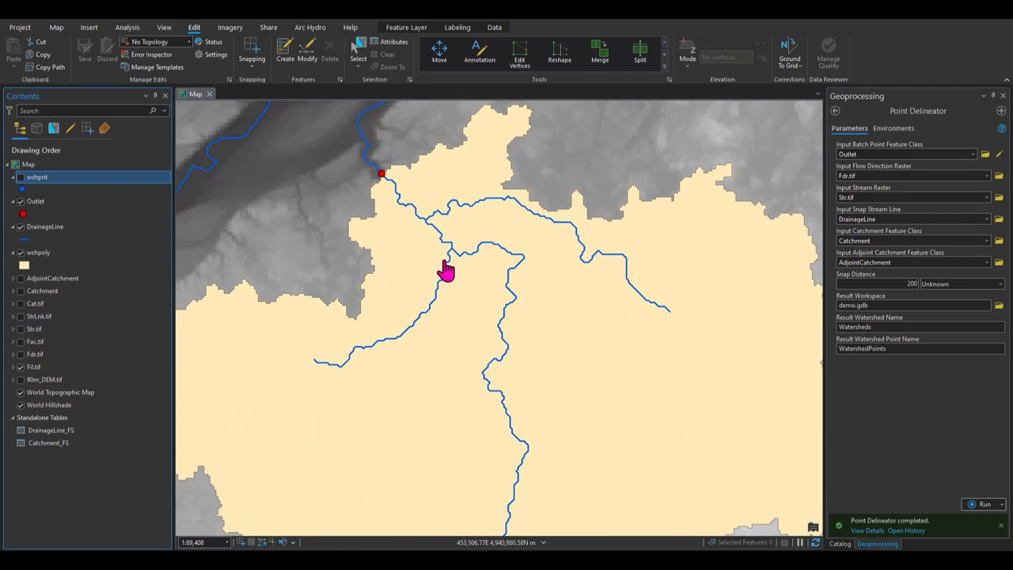
{"action": "scroll", "coordinate": [488, 268], "scroll_direction": "down", "scroll_amount": 4}
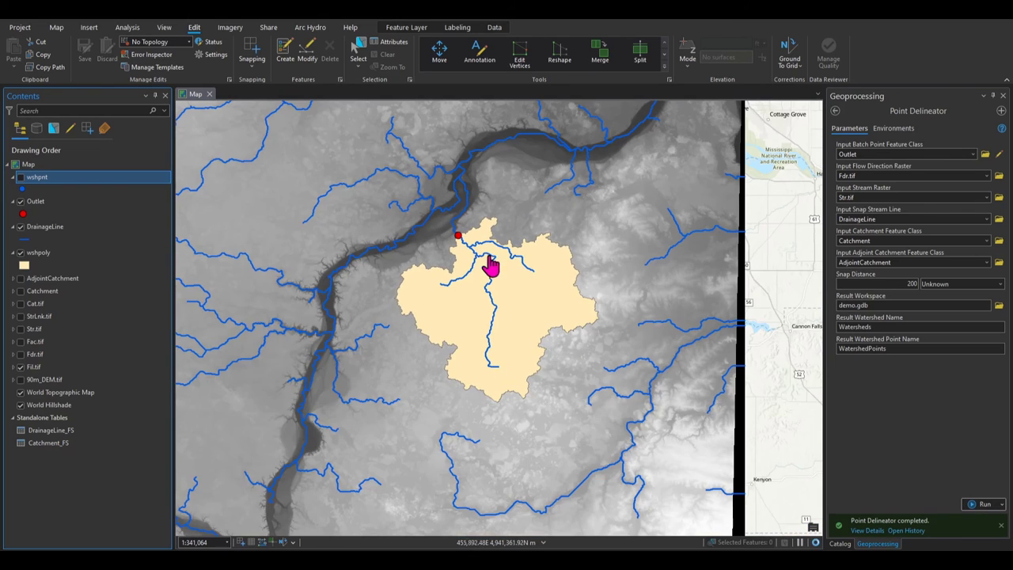
{"action": "scroll", "coordinate": [425, 250], "scroll_direction": "up", "scroll_amount": 2}
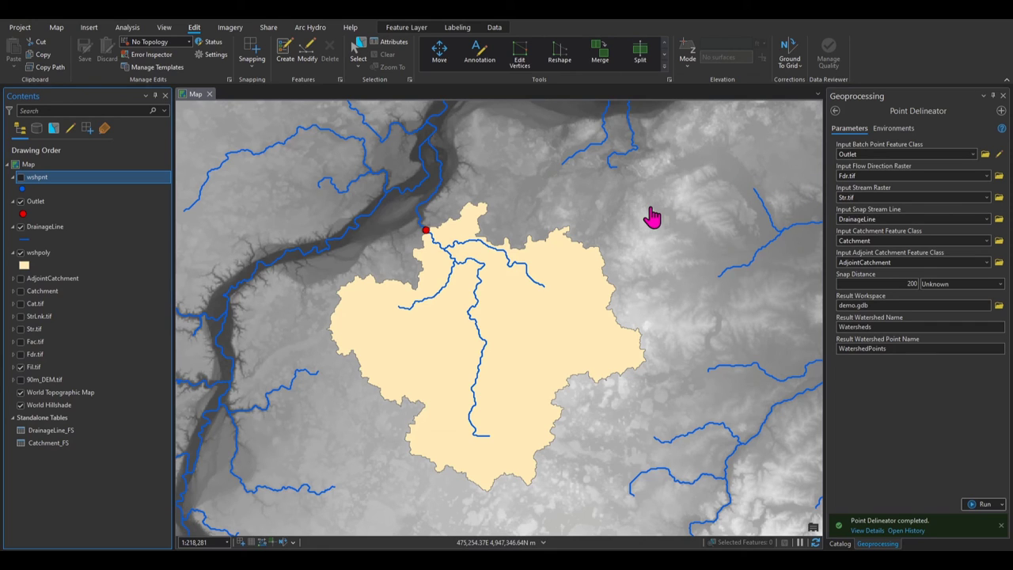
Close the Geoprocessing and Catalog panes to give the watershed map more room.
{"action": "left_click", "coordinate": [1002, 96]}
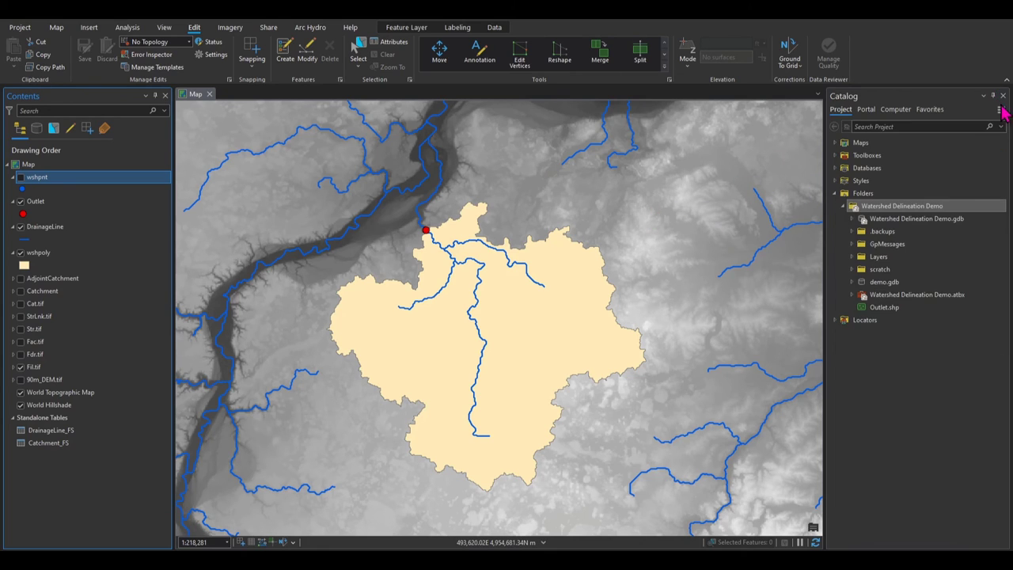
{"action": "left_click", "coordinate": [1003, 96]}
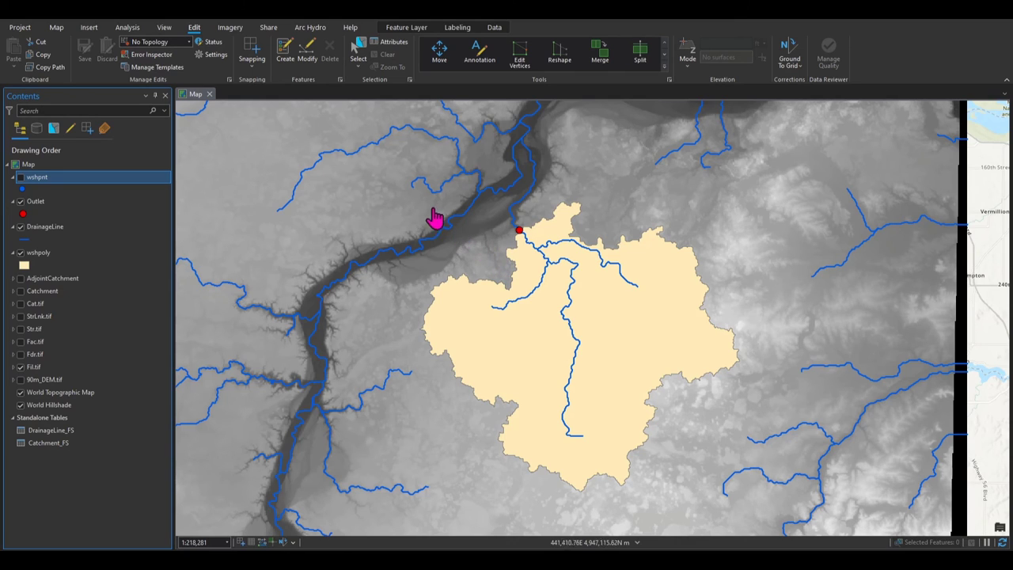
{"action": "scroll", "coordinate": [415, 204], "scroll_direction": "down", "scroll_amount": 2}
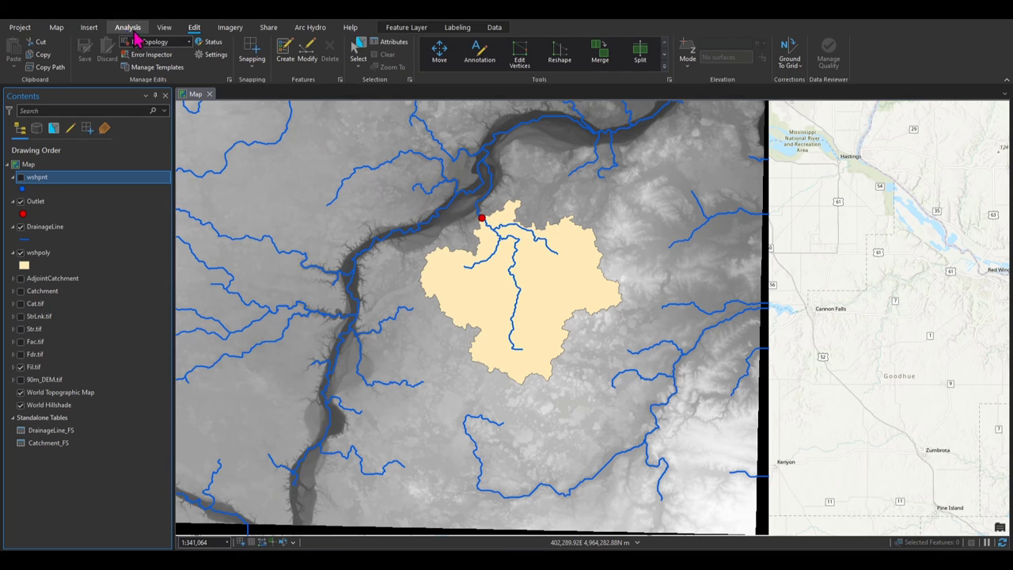
Reopen the Catalog pane, collapse the project folders, and expand the project's toolboxes.
{"action": "left_click", "coordinate": [164, 27]}
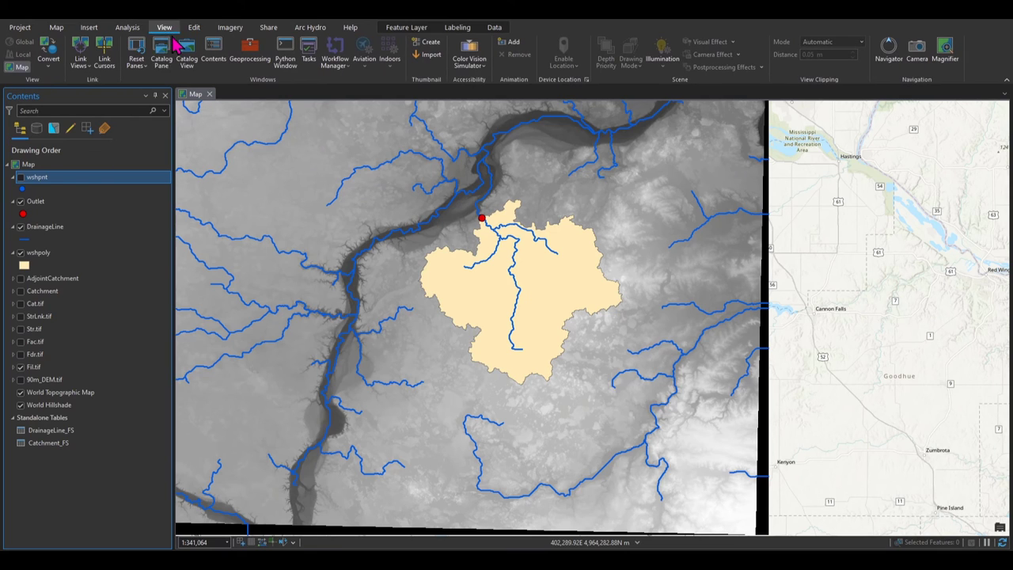
{"action": "left_click", "coordinate": [165, 63]}
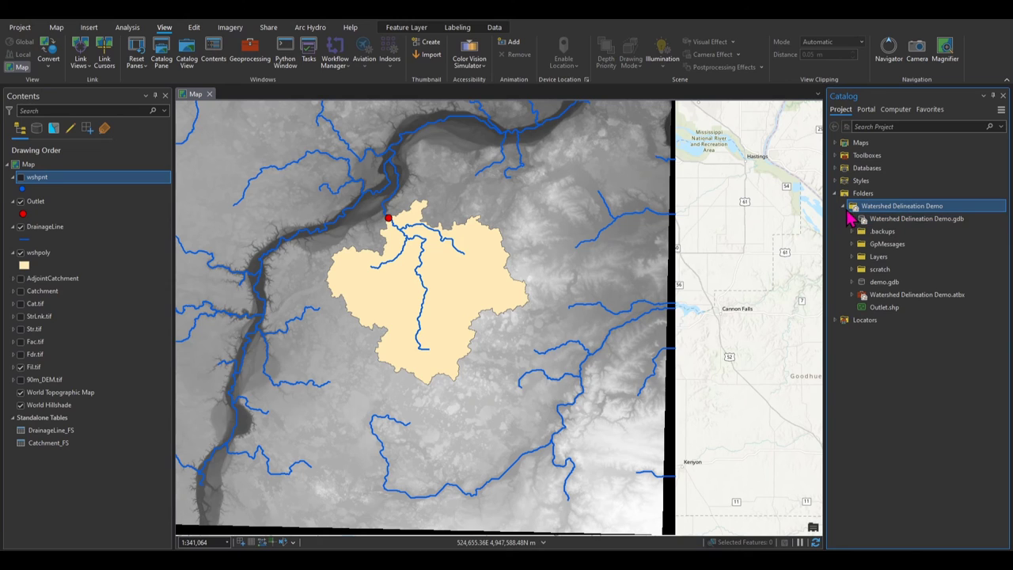
{"action": "left_click", "coordinate": [842, 205]}
{"action": "left_click", "coordinate": [834, 193]}
{"action": "left_click", "coordinate": [836, 155]}
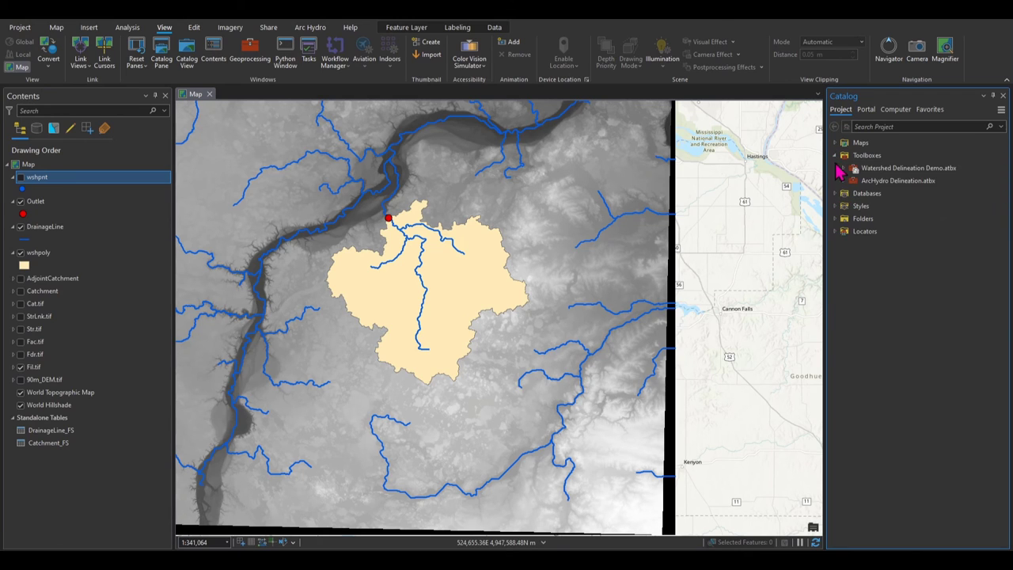
Open the Model from the ArcHydro Delineation.atbx toolbox for editing in ModelBuilder.
{"action": "left_click", "coordinate": [871, 181]}
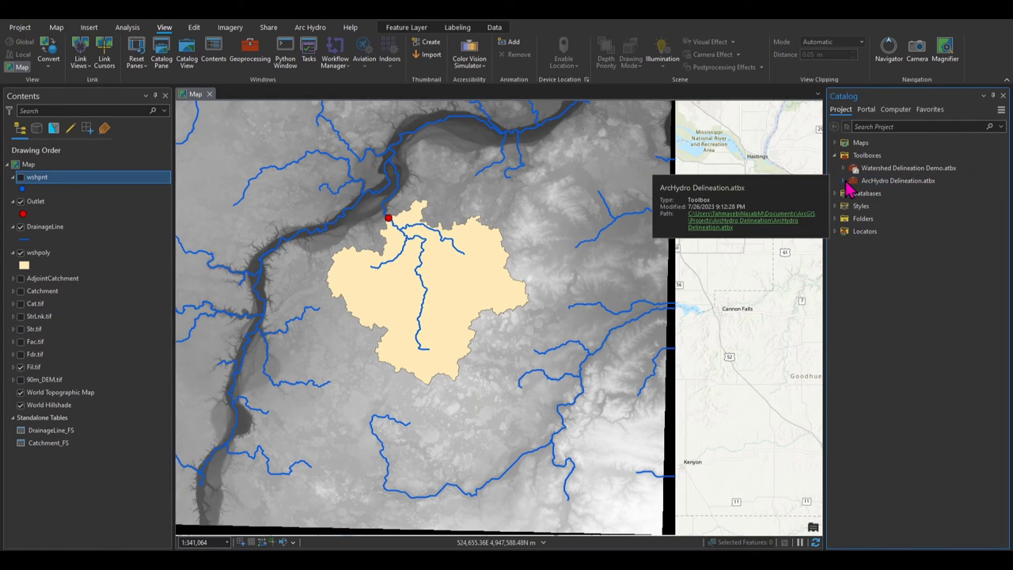
{"action": "left_click", "coordinate": [844, 181]}
{"action": "left_click", "coordinate": [875, 194]}
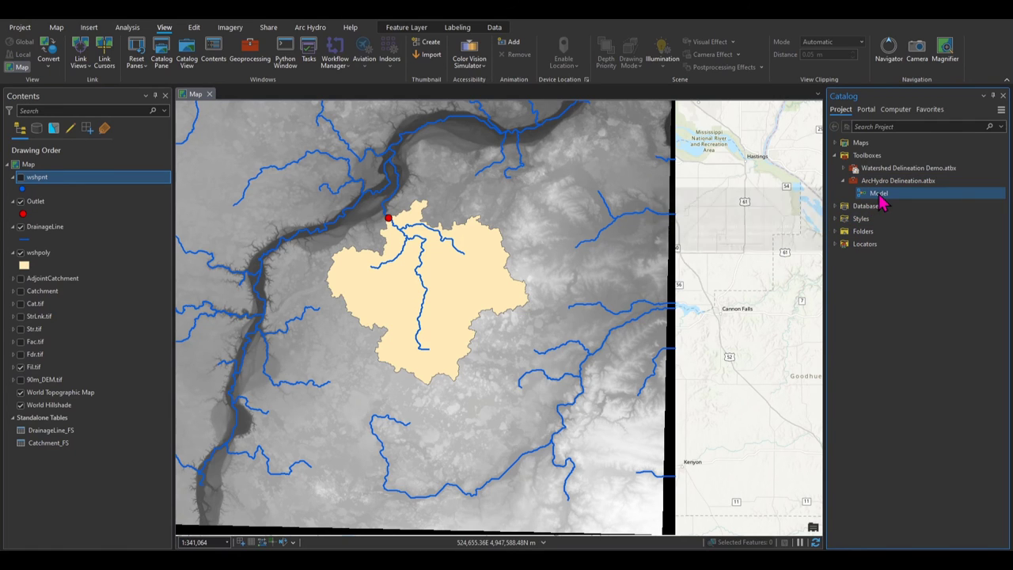
{"action": "right_click", "coordinate": [876, 202]}
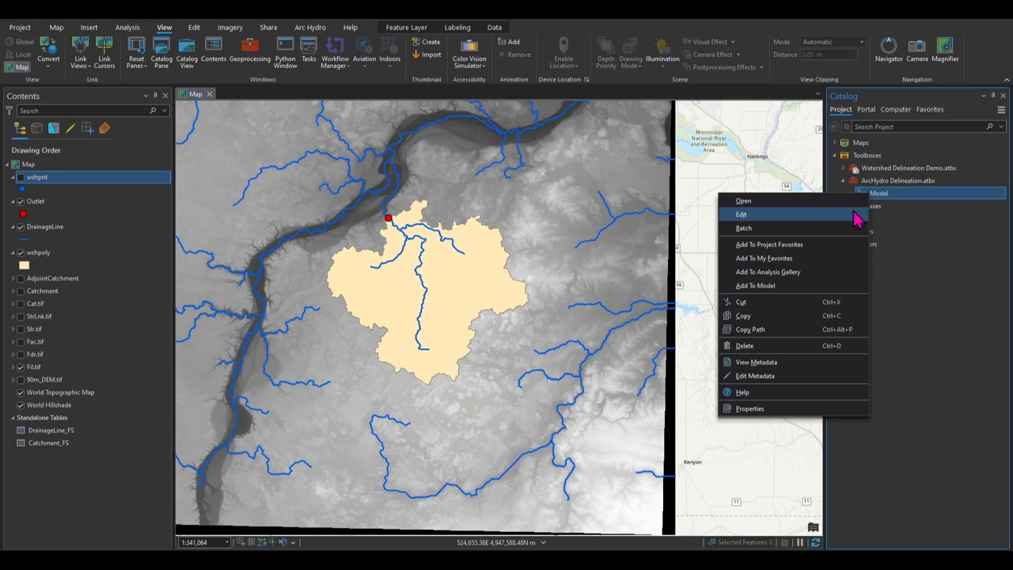
{"action": "left_click", "coordinate": [857, 222]}
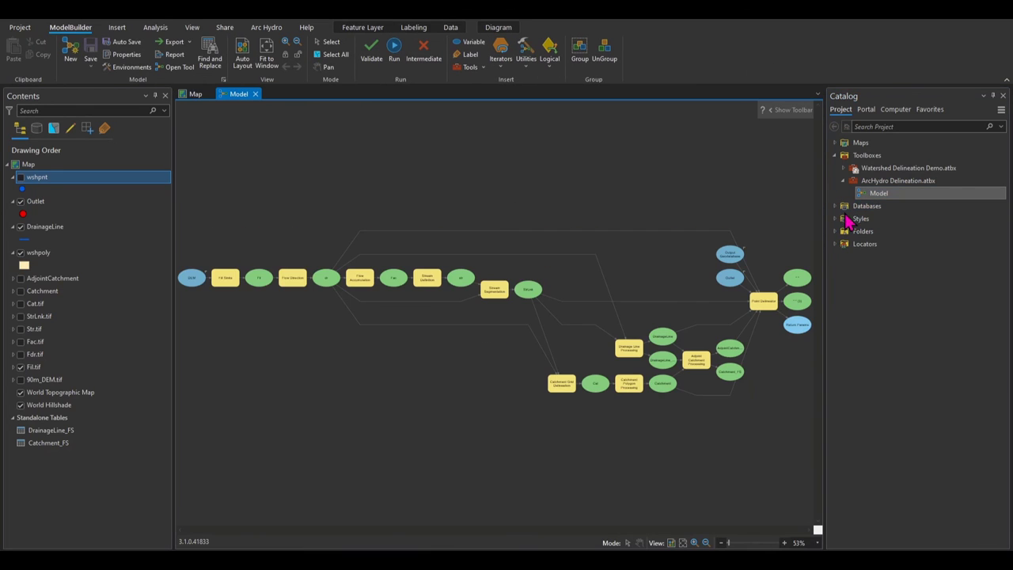
Examine the start of the model, including the DEM input and the Fill Sinks and Flow Direction tools.
{"action": "scroll", "coordinate": [199, 280], "scroll_direction": "up", "scroll_amount": 4}
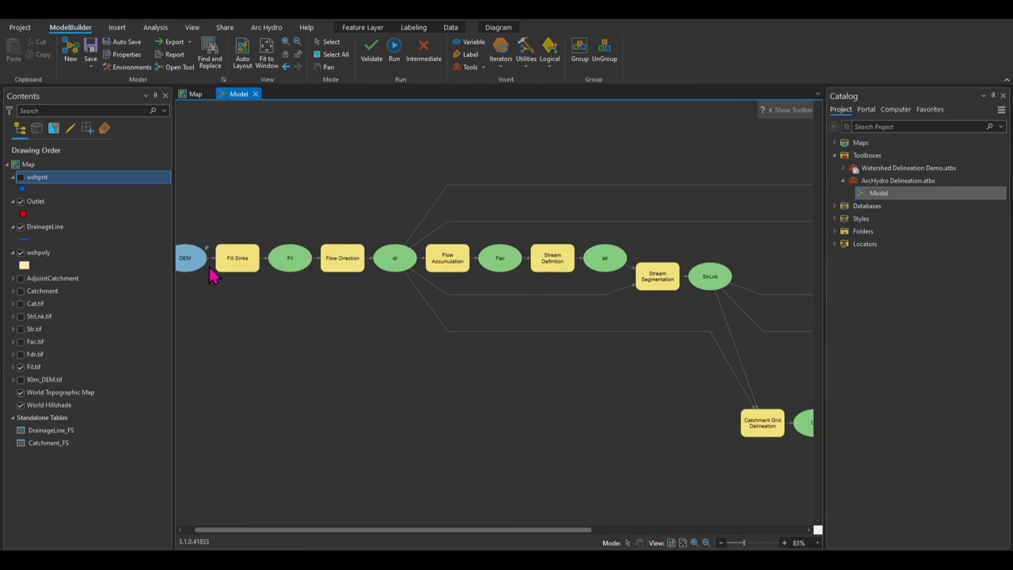
{"action": "left_click_drag", "start_coordinate": [348, 529], "coordinate": [332, 528]}
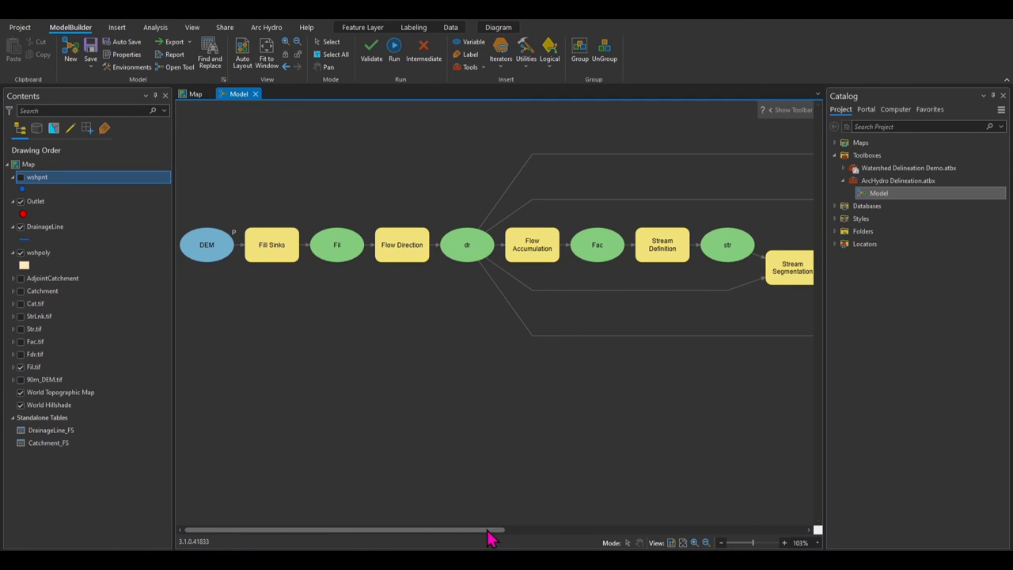
{"action": "mouse_move", "coordinate": [487, 530]}
{"action": "left_mouse_down"}
{"action": "mouse_move", "coordinate": [784, 528]}
{"action": "mouse_move", "coordinate": [491, 536]}
{"action": "left_mouse_up"}
{"action": "mouse_move", "coordinate": [283, 253]}
{"action": "mouse_move", "coordinate": [214, 250]}
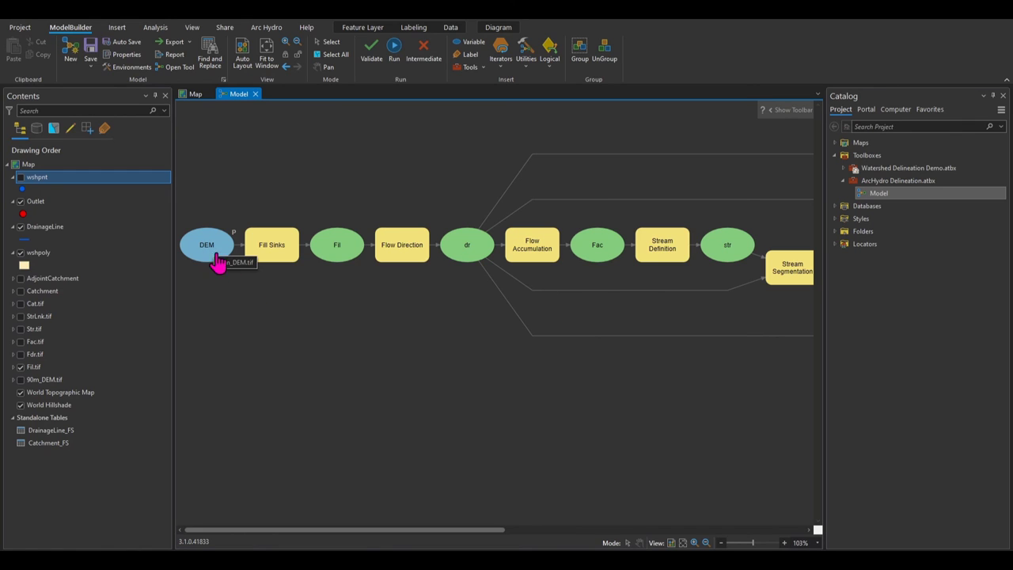
Examine the model's middle chain from Flow Accumulation through Stream Definition and Stream Segmentation.
{"action": "scroll", "coordinate": [378, 360], "scroll_direction": "down", "scroll_amount": 3}
{"action": "scroll", "coordinate": [378, 360], "scroll_direction": "down", "scroll_amount": 2}
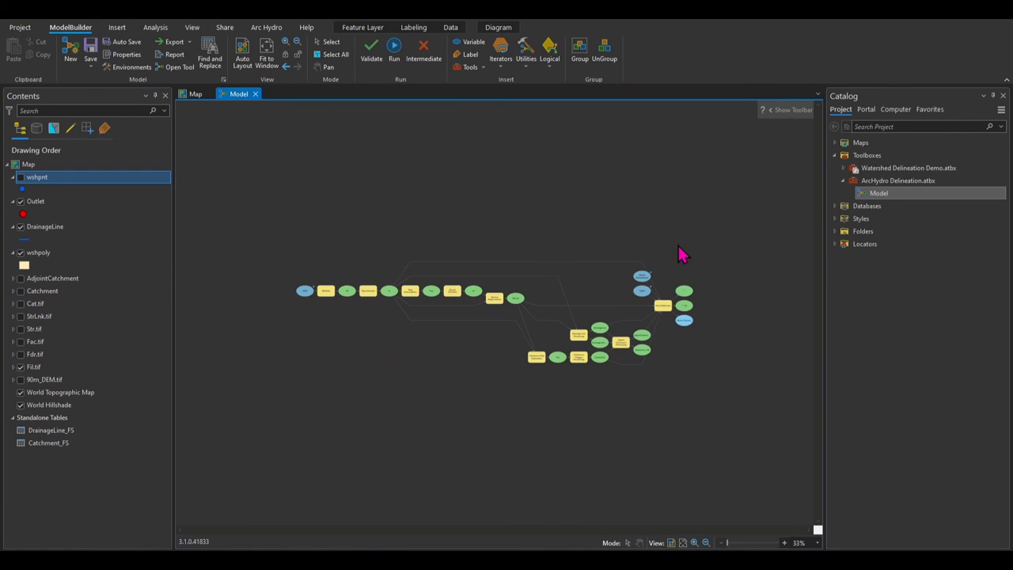
{"action": "scroll", "coordinate": [680, 254], "scroll_direction": "up", "scroll_amount": 2}
{"action": "scroll", "coordinate": [610, 253], "scroll_direction": "down", "scroll_amount": 3}
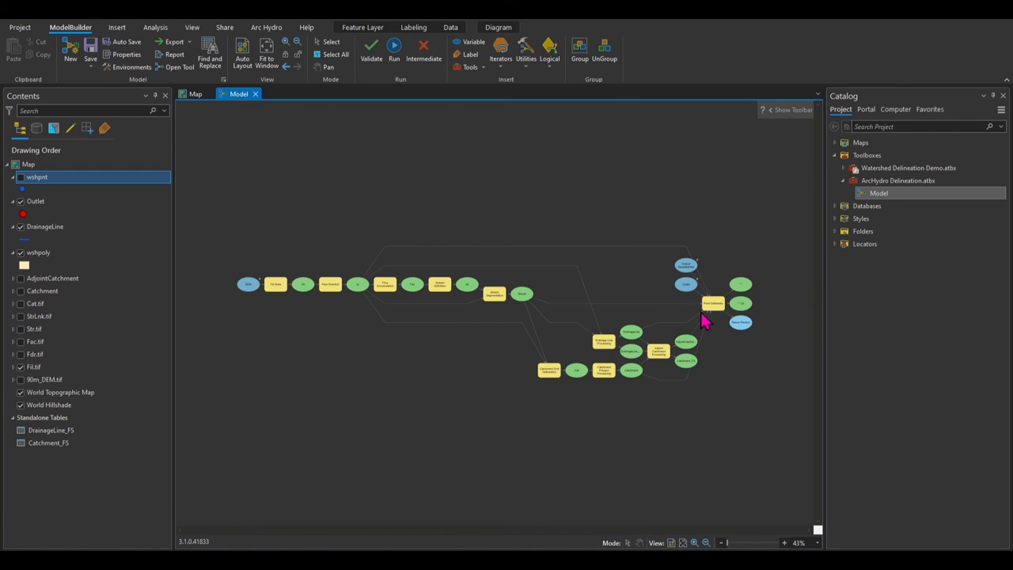
{"action": "scroll", "coordinate": [587, 331], "scroll_direction": "up", "scroll_amount": 2}
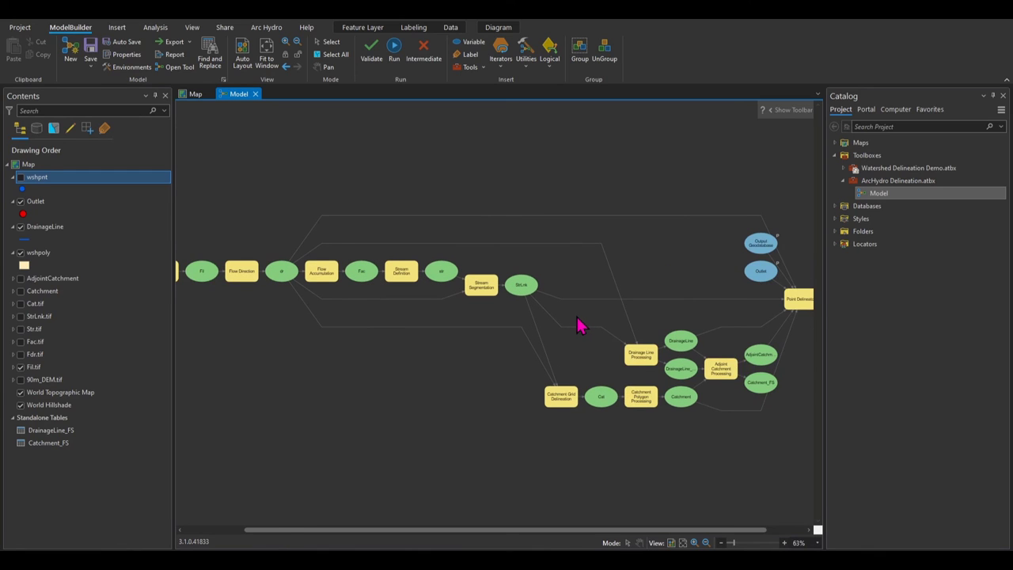
{"action": "scroll", "coordinate": [578, 323], "scroll_direction": "up", "scroll_amount": 1}
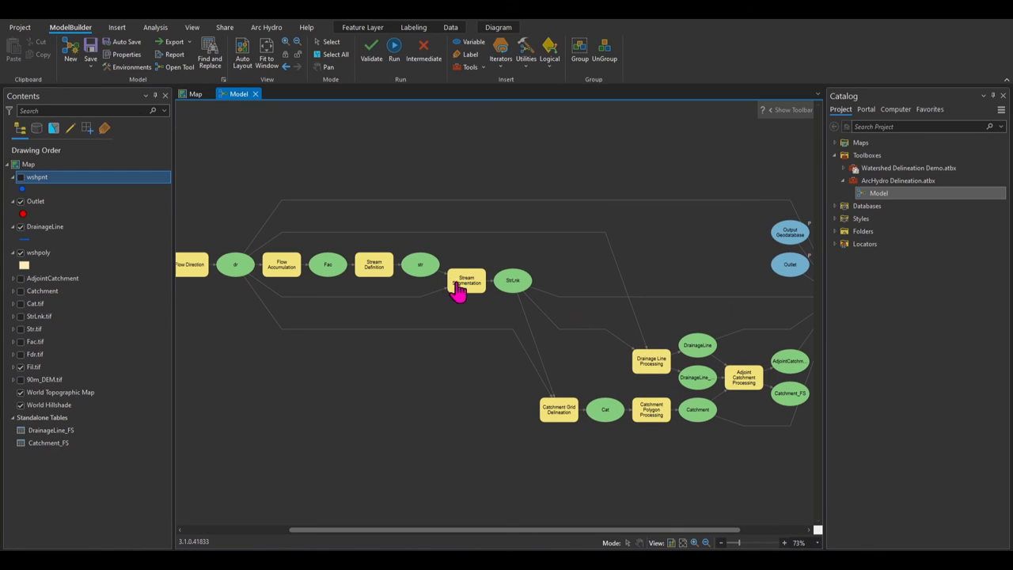
{"action": "scroll", "coordinate": [370, 277], "scroll_direction": "up", "scroll_amount": 2}
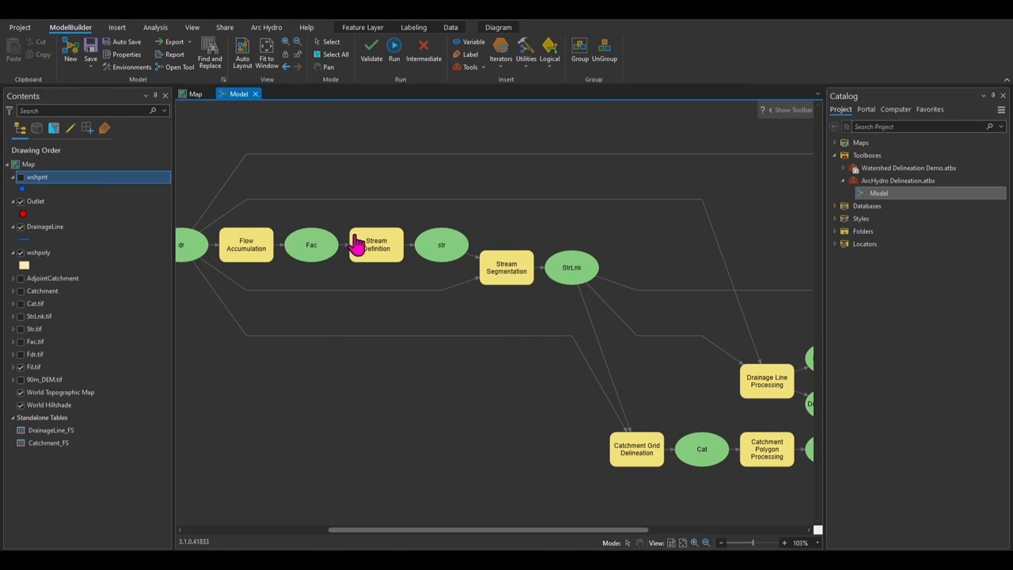
{"action": "mouse_move", "coordinate": [385, 258]}
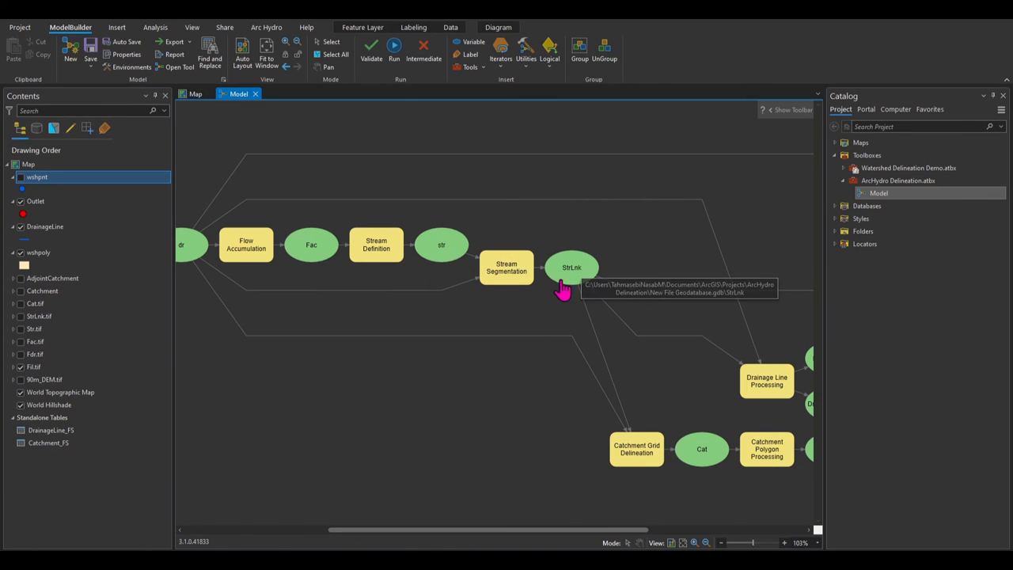
Review the whole model layout including the Outlet and Point Delineator elements, and close the model without saving changes.
{"action": "scroll", "coordinate": [551, 293], "scroll_direction": "down", "scroll_amount": 5}
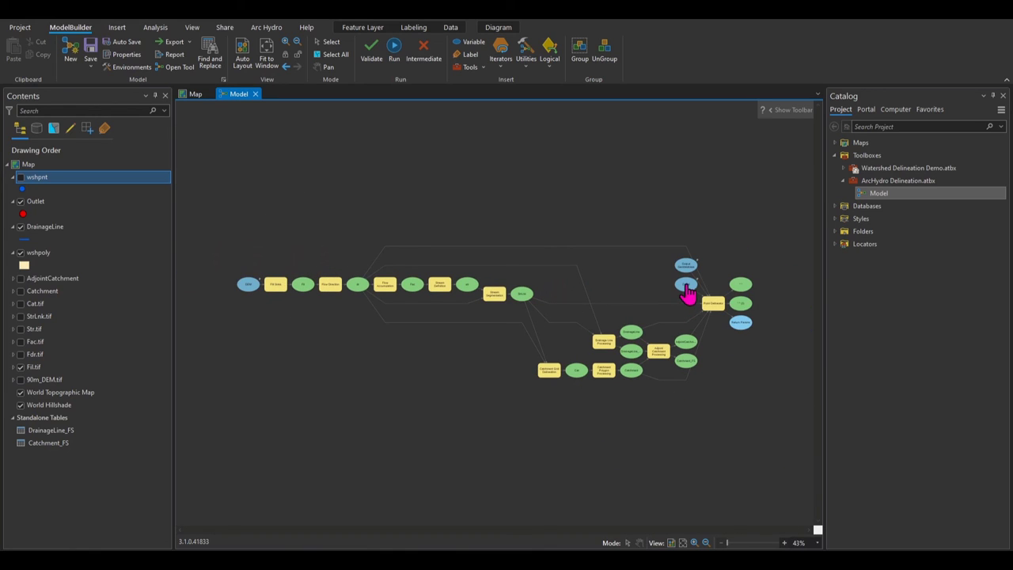
{"action": "scroll", "coordinate": [443, 254], "scroll_direction": "down", "scroll_amount": 1}
{"action": "scroll", "coordinate": [442, 257], "scroll_direction": "up", "scroll_amount": 1}
{"action": "scroll", "coordinate": [443, 265], "scroll_direction": "up", "scroll_amount": 1}
{"action": "scroll", "coordinate": [443, 267], "scroll_direction": "down", "scroll_amount": 1}
{"action": "left_click", "coordinate": [256, 94]}
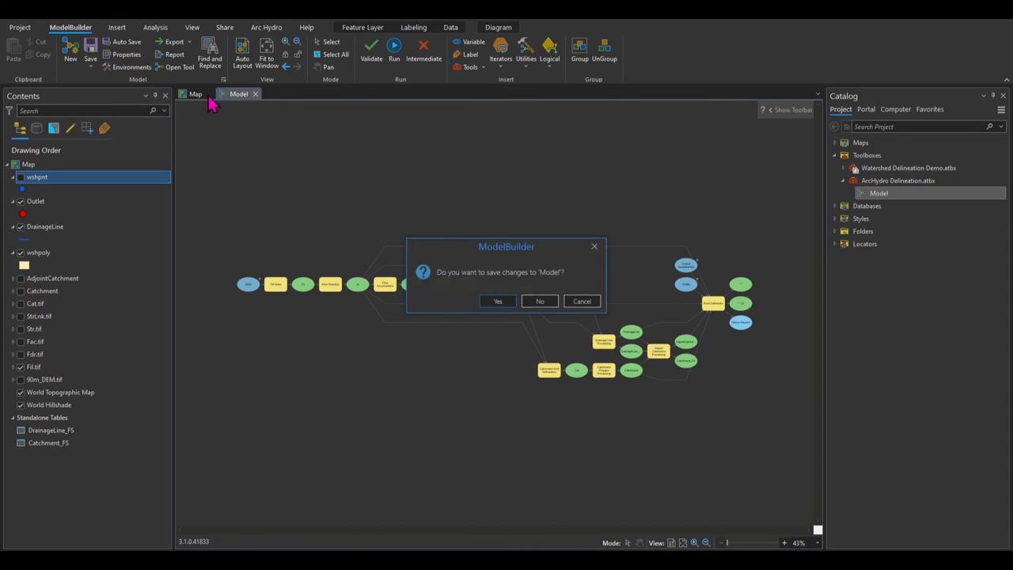
{"action": "left_click", "coordinate": [539, 299]}
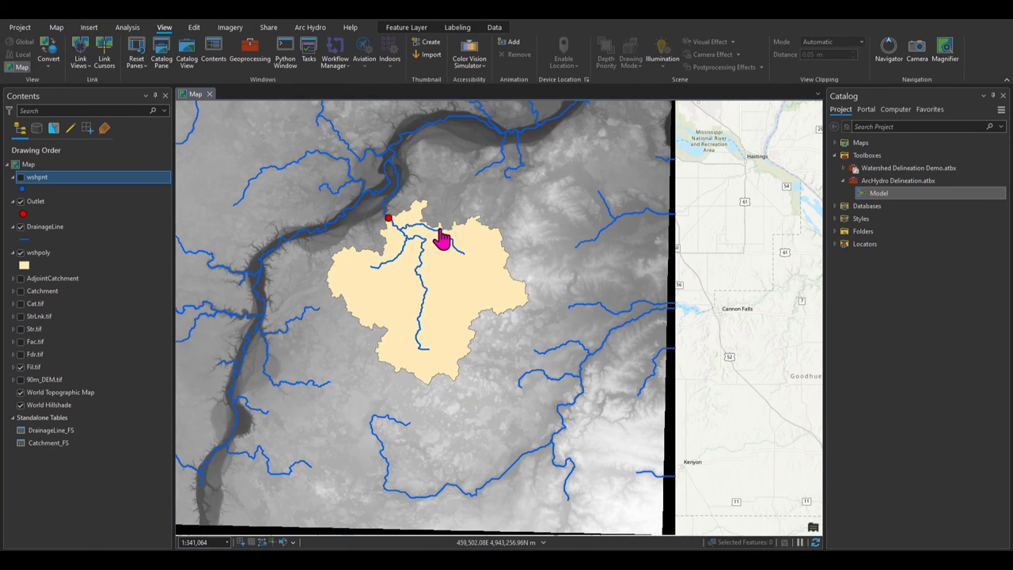
Remove the wshpoly layer from the map and open the Model tool from the ArcHydro Delineation.atbx toolbox for running.
{"action": "right_click", "coordinate": [39, 255]}
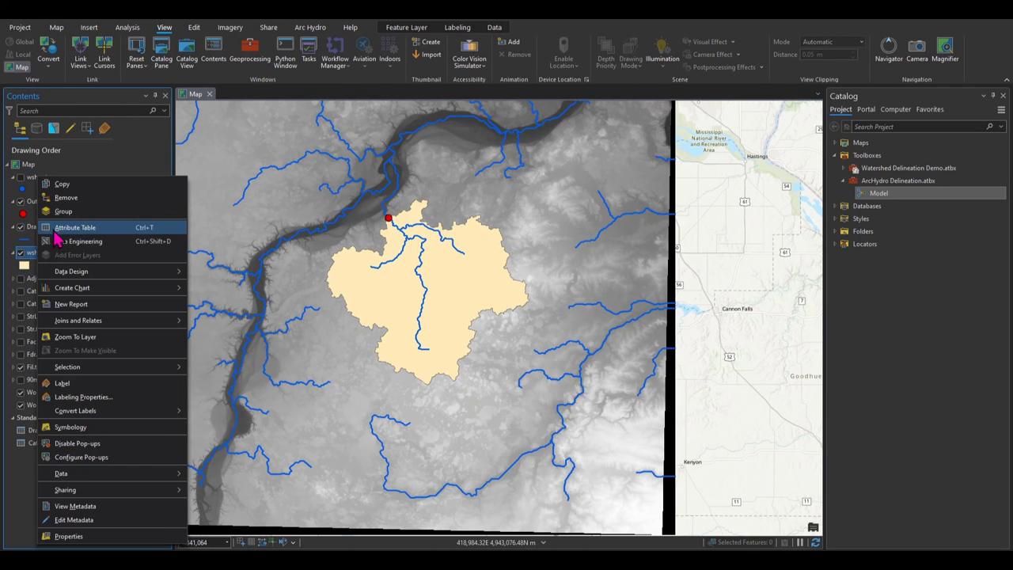
{"action": "left_click", "coordinate": [66, 197]}
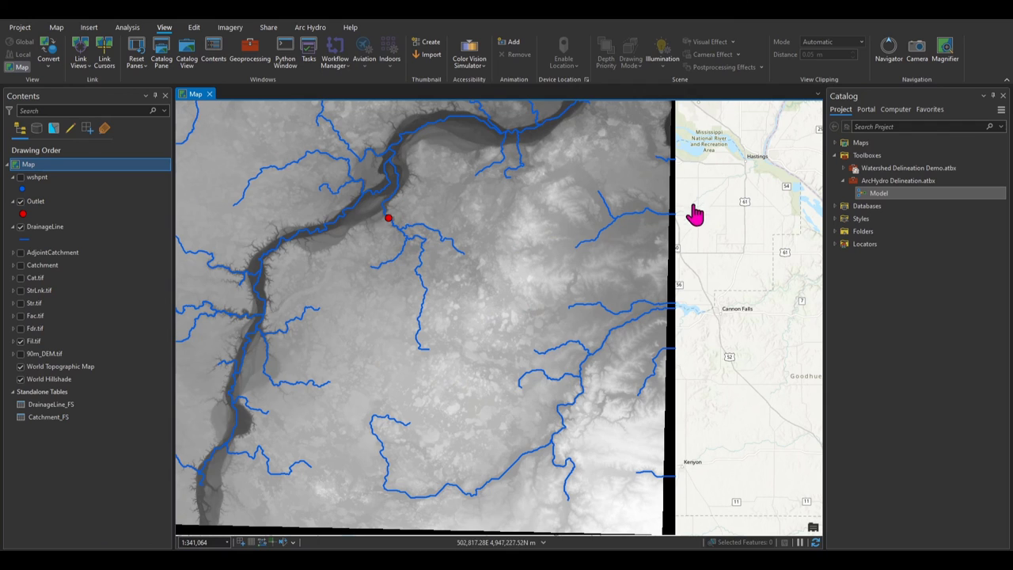
{"action": "left_click", "coordinate": [881, 194]}
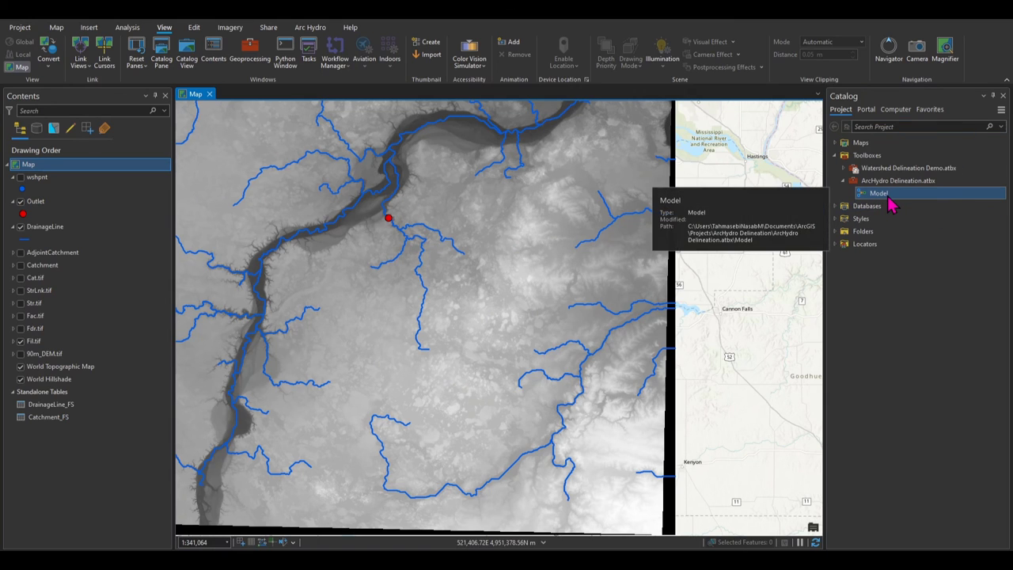
{"action": "double_click", "coordinate": [880, 193]}
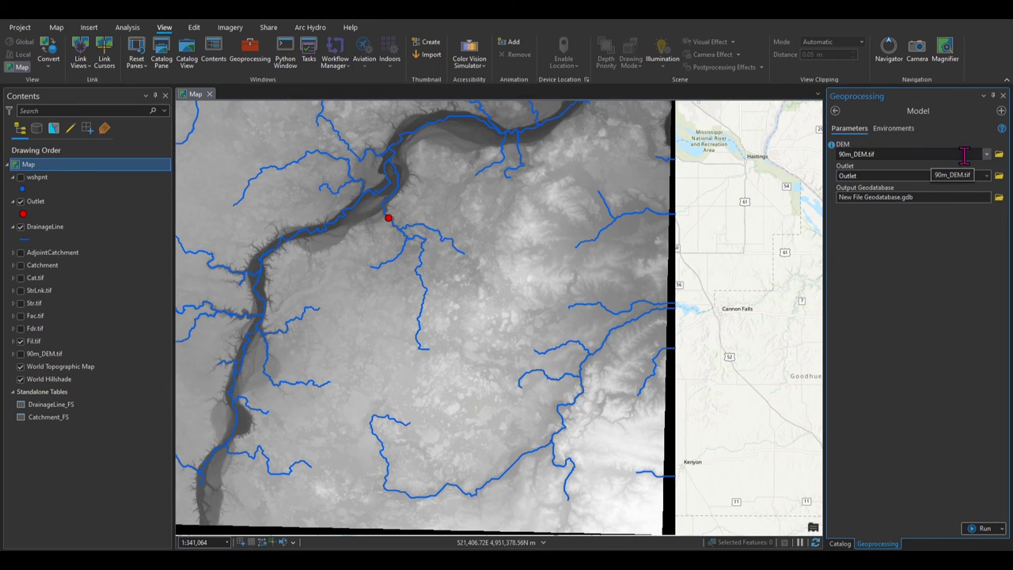
Choose 90m_DEM.tif as the model's DEM input and the Outlet layer as its outlet.
{"action": "left_click", "coordinate": [987, 154]}
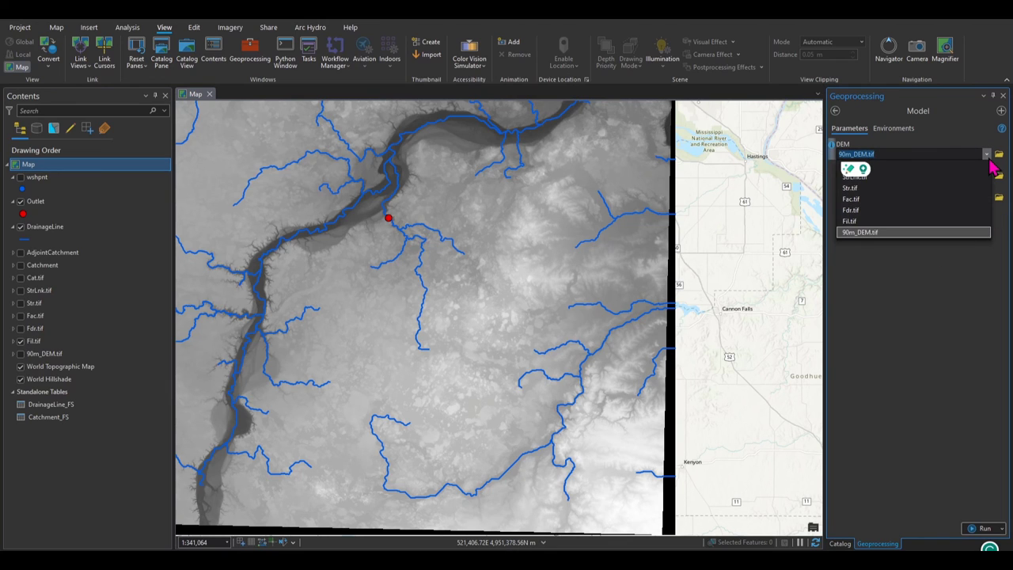
{"action": "left_click", "coordinate": [960, 232]}
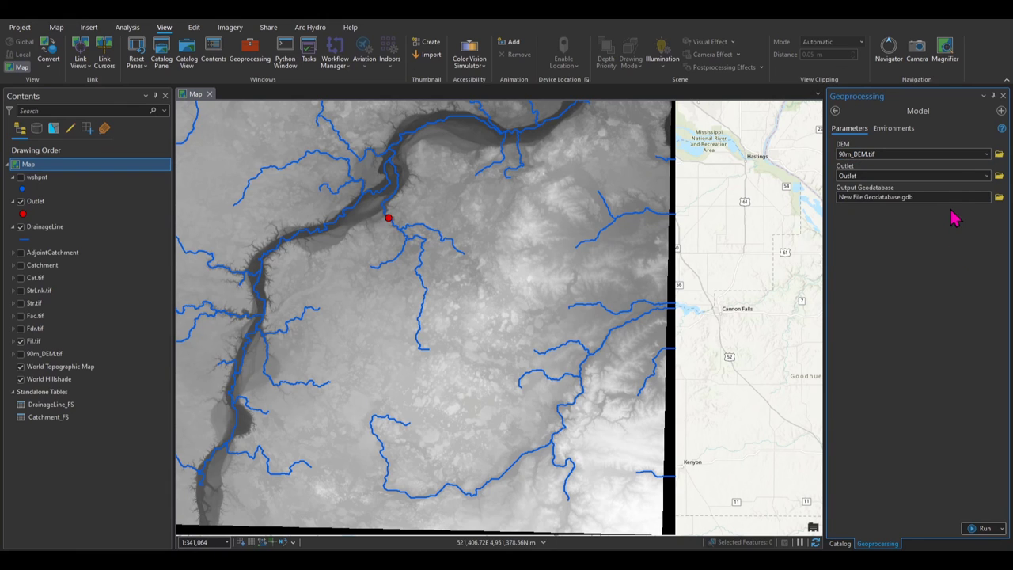
{"action": "left_click", "coordinate": [987, 176]}
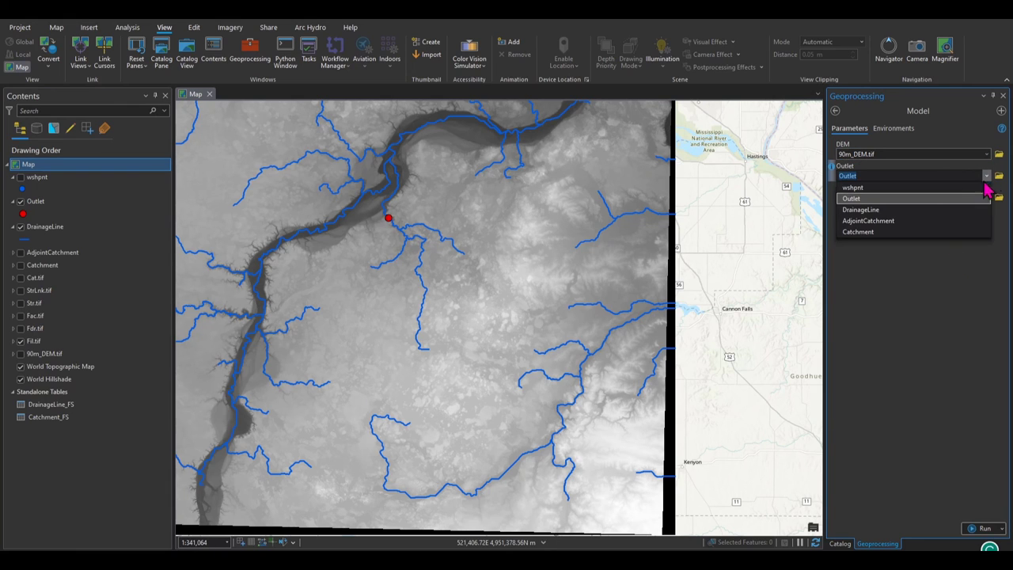
{"action": "left_click", "coordinate": [873, 200]}
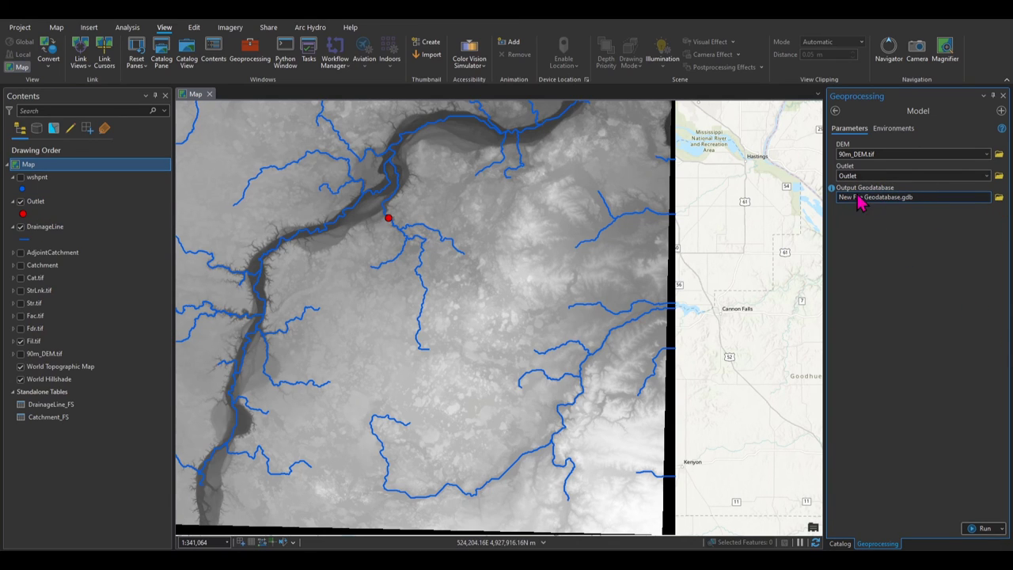
Create a file geodatabase named demo1gdb.gdb in the Watershed Delineation Demo folder and use it as the model's output geodatabase.
{"action": "left_click", "coordinate": [998, 197]}
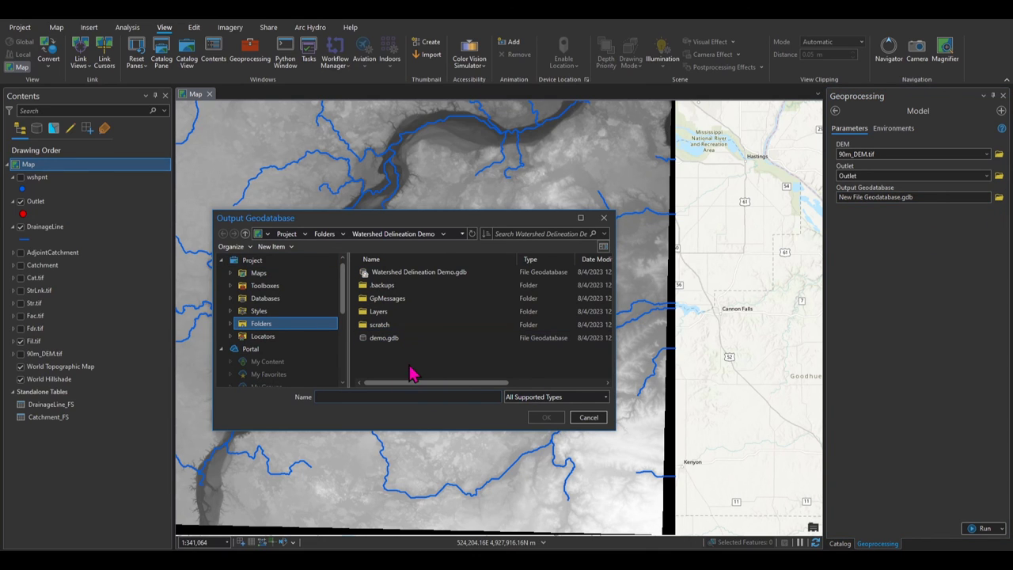
{"action": "right_click", "coordinate": [399, 362]}
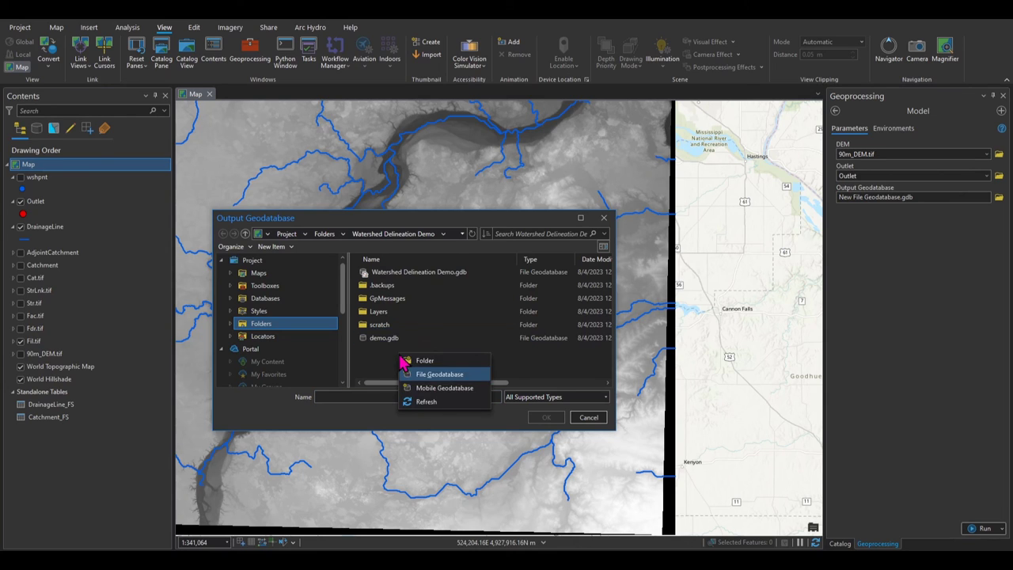
{"action": "left_click", "coordinate": [427, 383]}
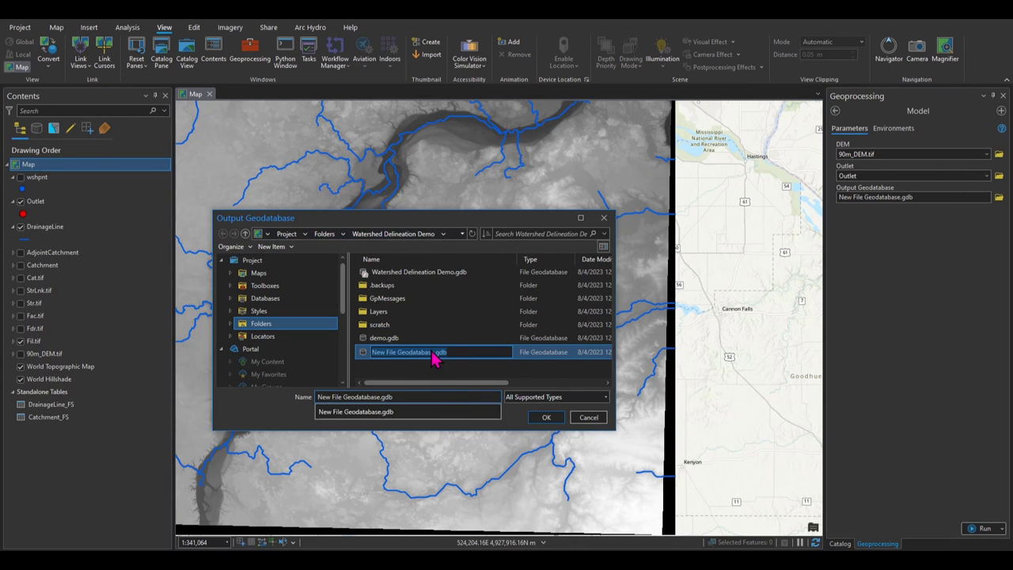
{"action": "key", "text": "Return"}
{"action": "left_click", "coordinate": [430, 355]}
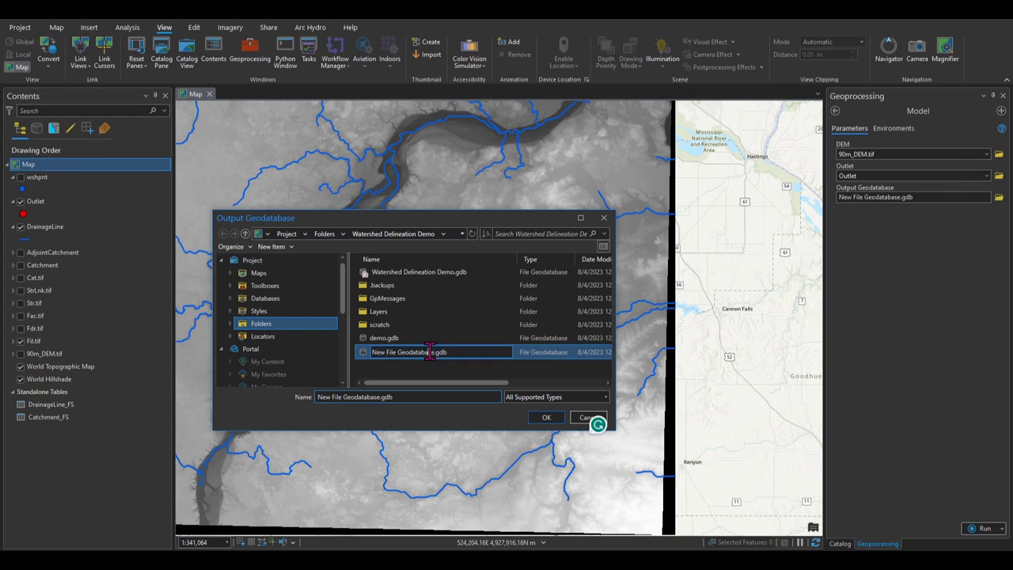
{"action": "left_click_drag", "start_coordinate": [435, 352], "coordinate": [366, 356]}
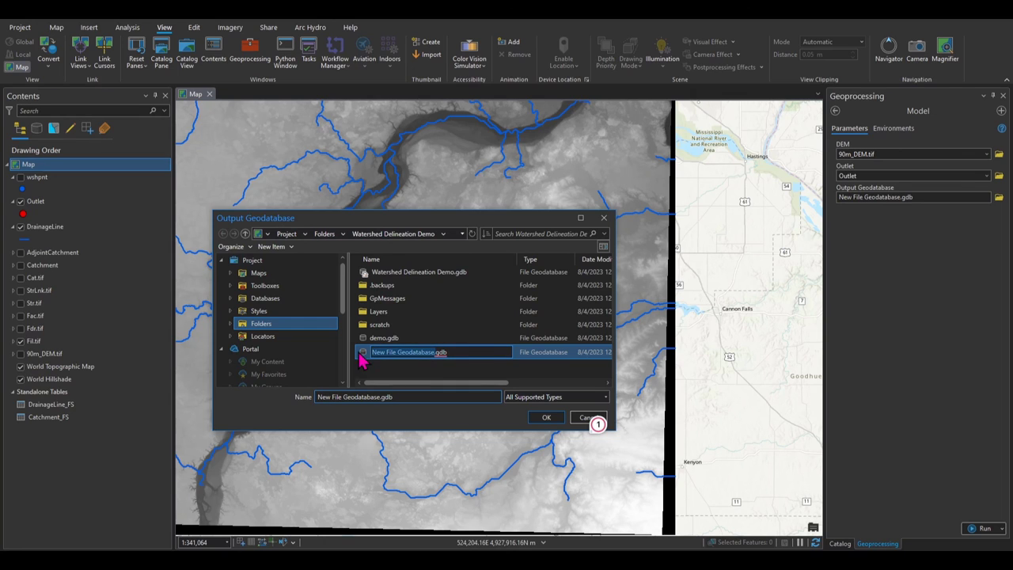
{"action": "type", "text": "de"}
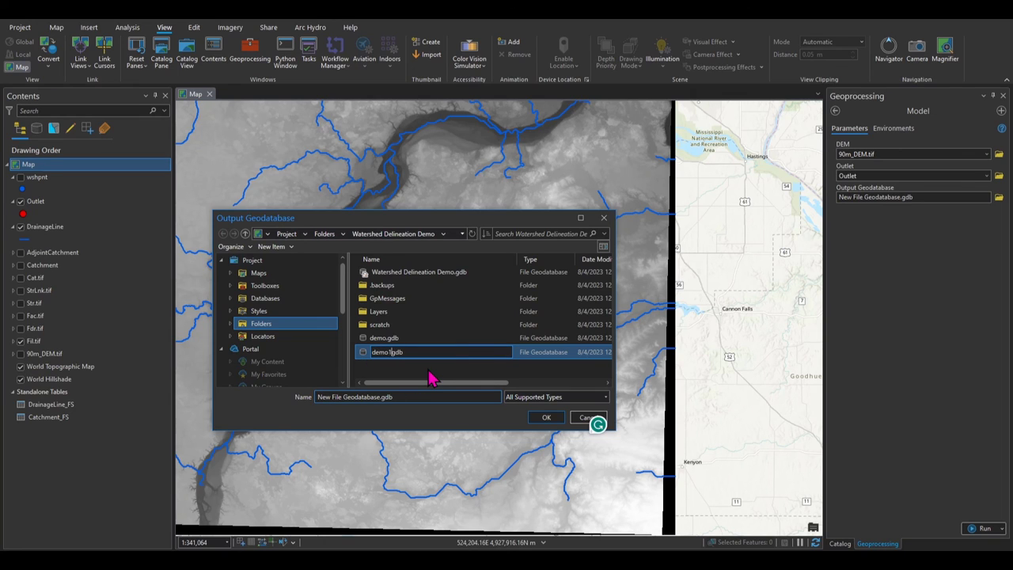
{"action": "type", "text": "mo1"}
{"action": "key", "text": "Return"}
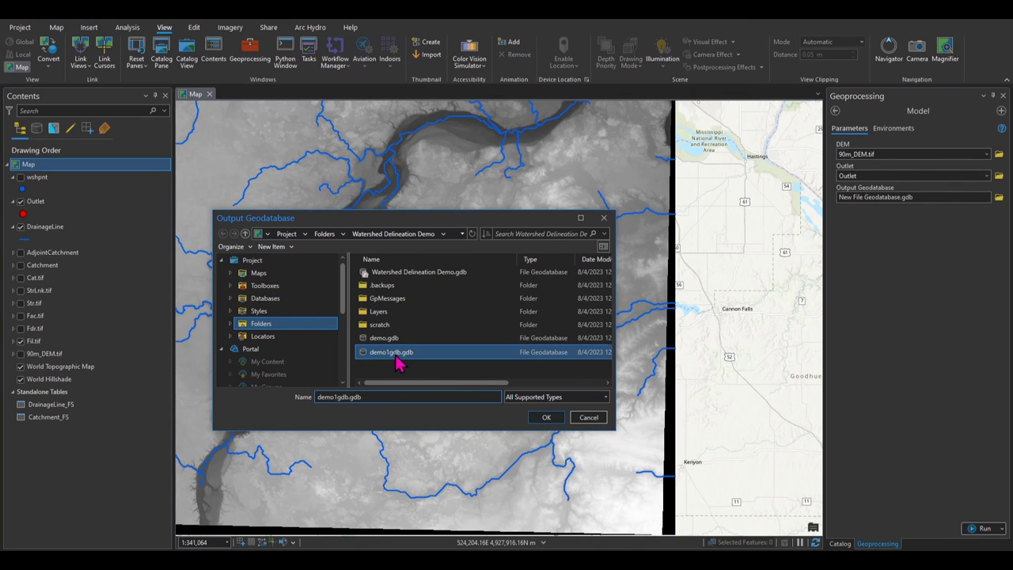
{"action": "left_click", "coordinate": [546, 417]}
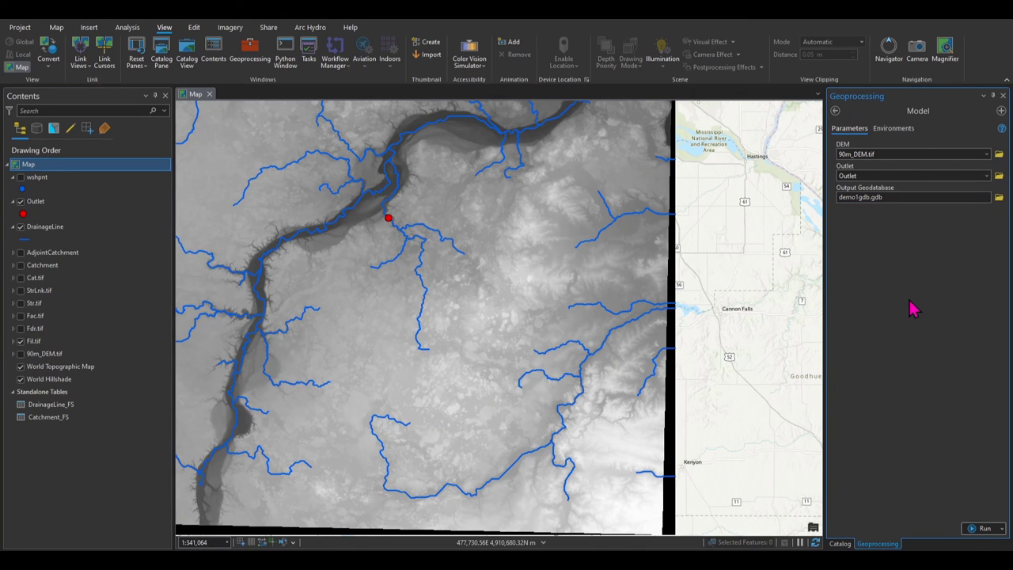
Run the model with these parameters and close the Geoprocessing pane.
{"action": "left_click", "coordinate": [981, 528]}
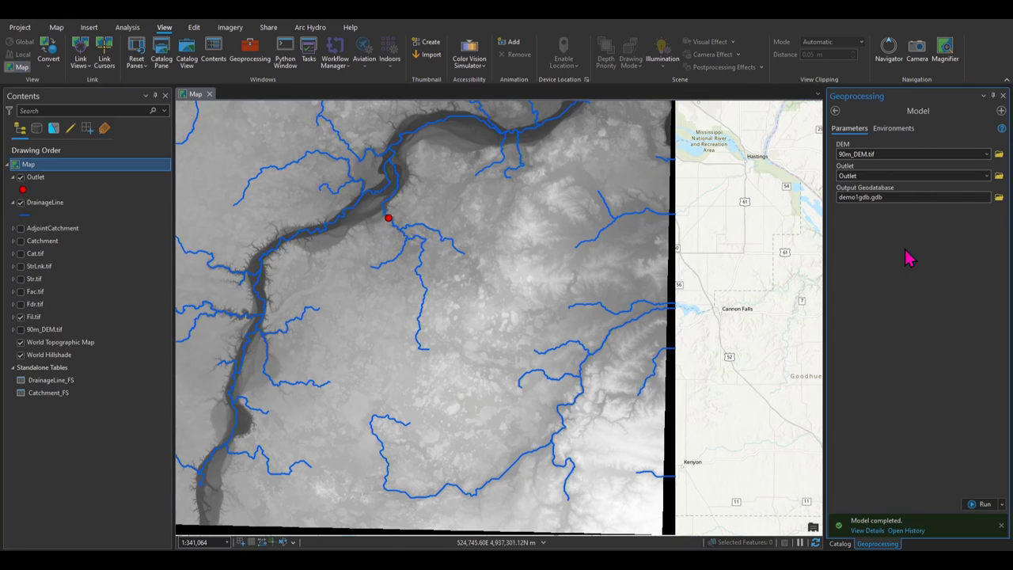
{"action": "left_click", "coordinate": [1003, 95]}
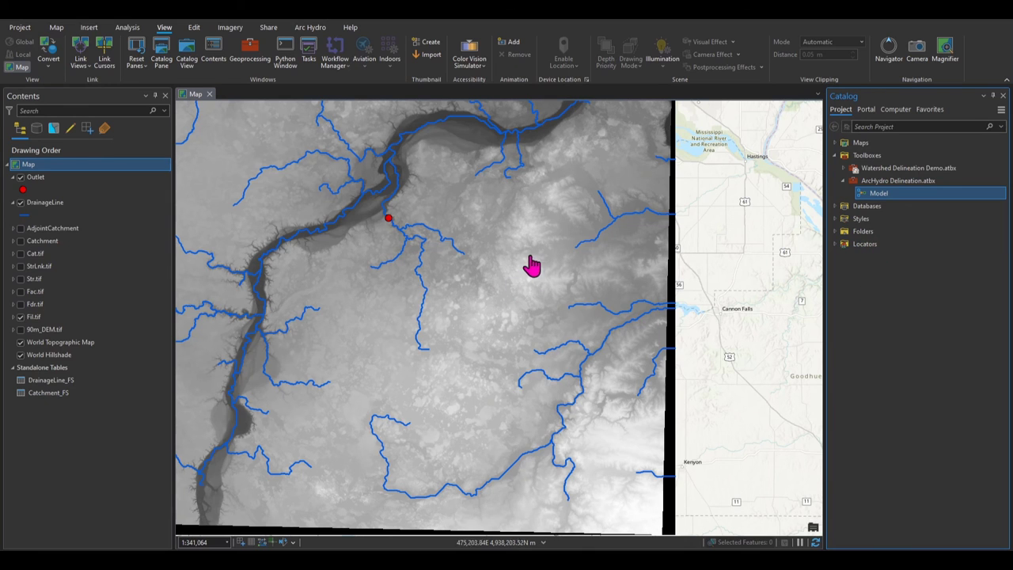
{"action": "left_click_drag", "start_coordinate": [532, 266], "coordinate": [703, 276]}
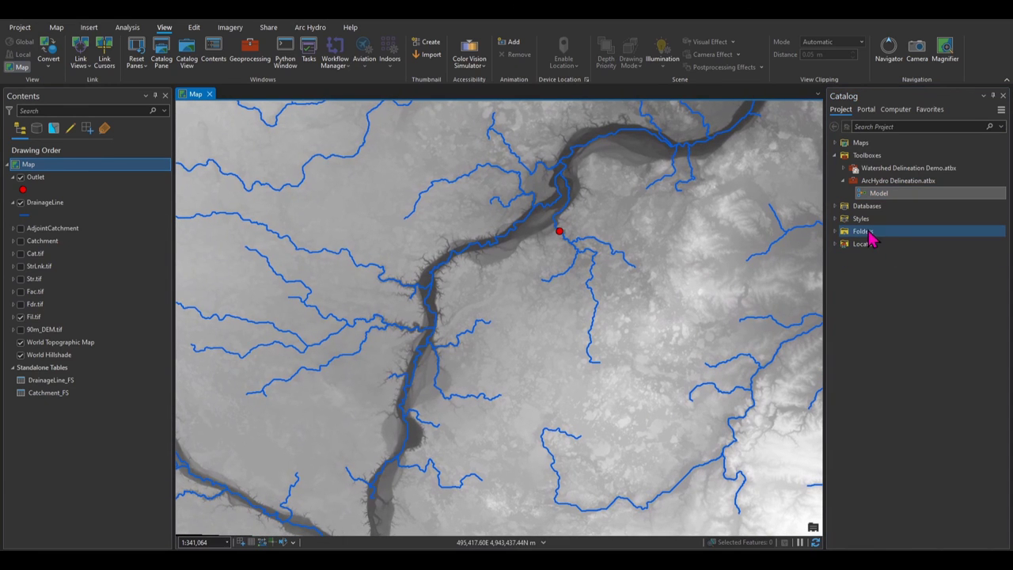
Add the Watersheds feature class from demo1gdb.gdb in the Watershed Delineation Demo folder to the map.
{"action": "left_click", "coordinate": [835, 231]}
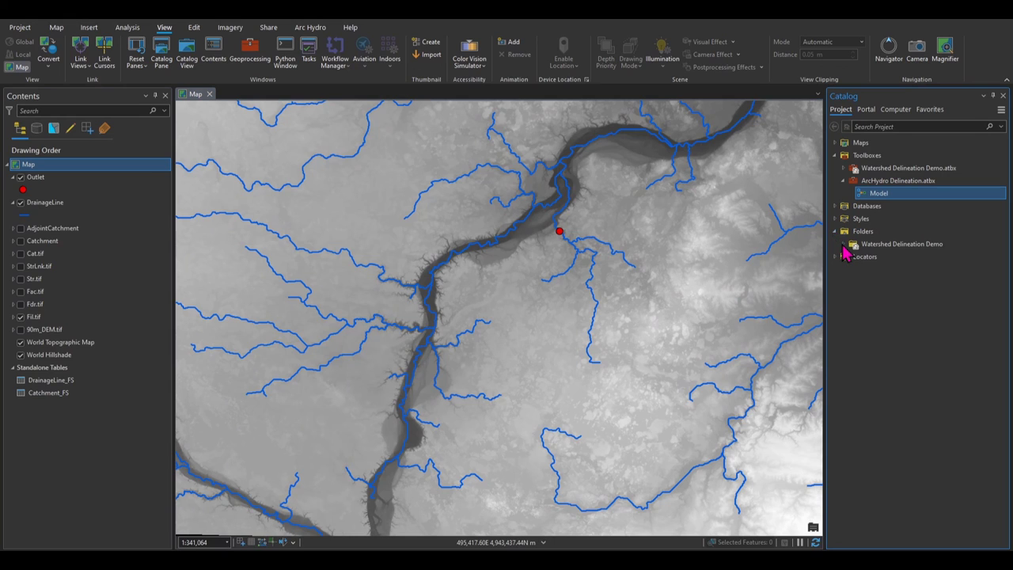
{"action": "left_click", "coordinate": [843, 244]}
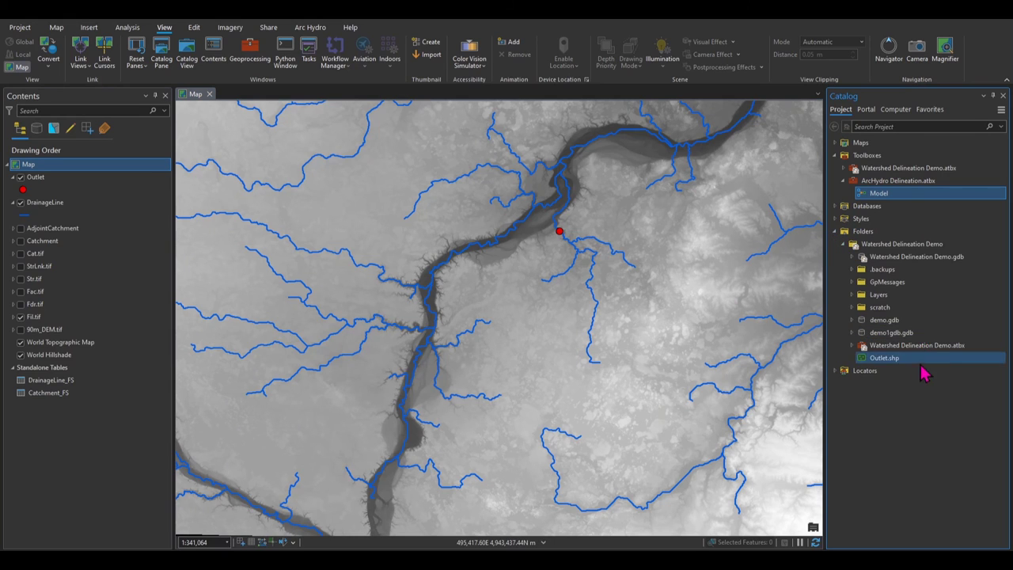
{"action": "mouse_move", "coordinate": [903, 335]}
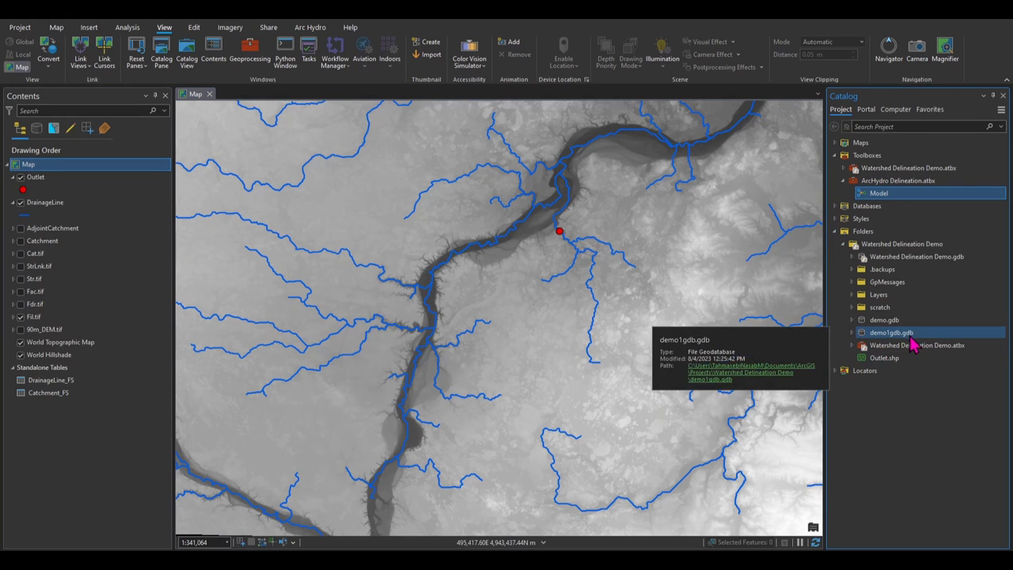
{"action": "left_click", "coordinate": [853, 333]}
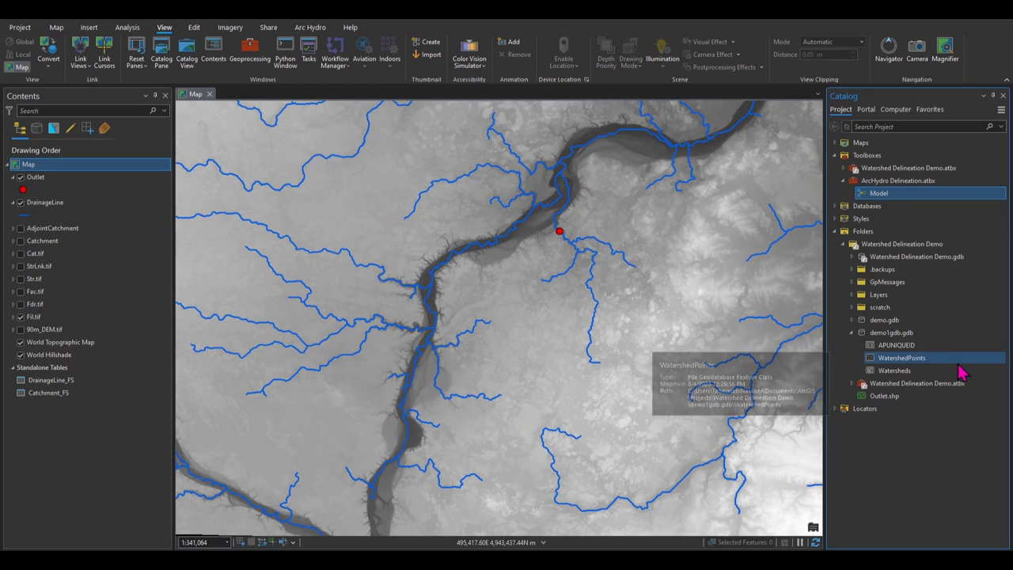
{"action": "left_click", "coordinate": [886, 370]}
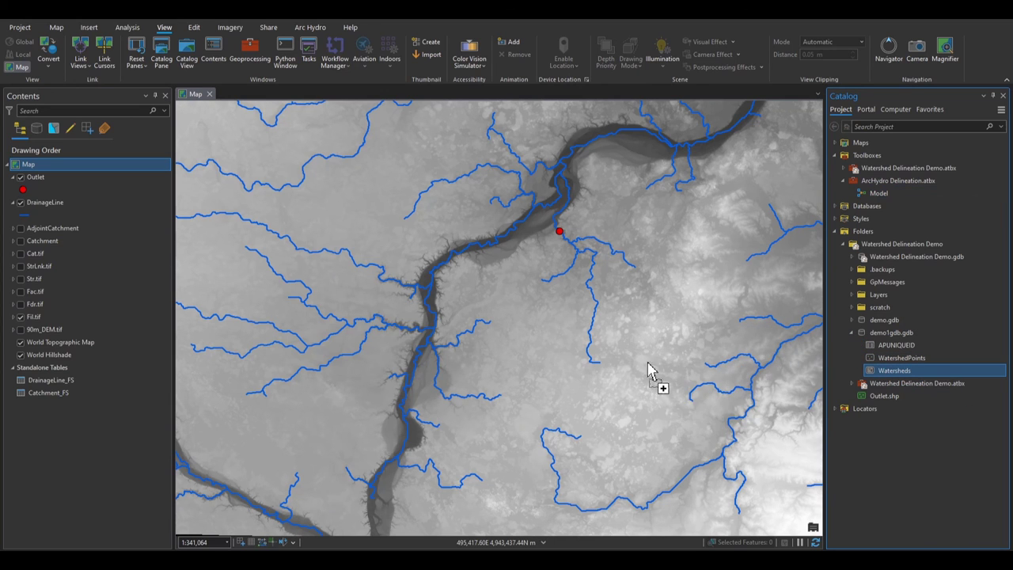
{"action": "left_click_drag", "start_coordinate": [620, 366], "coordinate": [622, 367]}
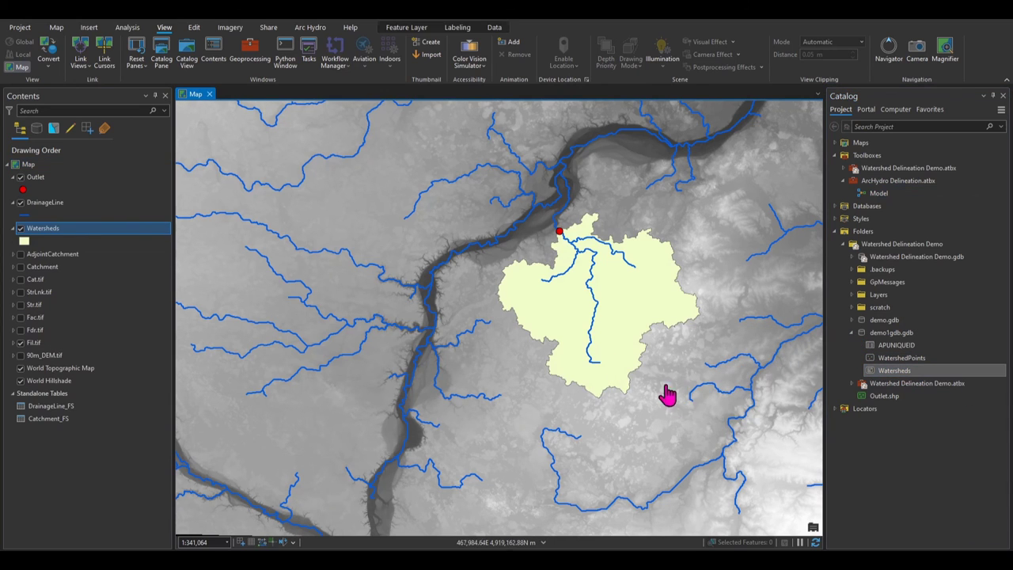
Hide the Outlet layer and add the WatershedPoints feature class from demo1gdb.gdb to the map.
{"action": "left_click", "coordinate": [886, 358]}
{"action": "left_click", "coordinate": [21, 177]}
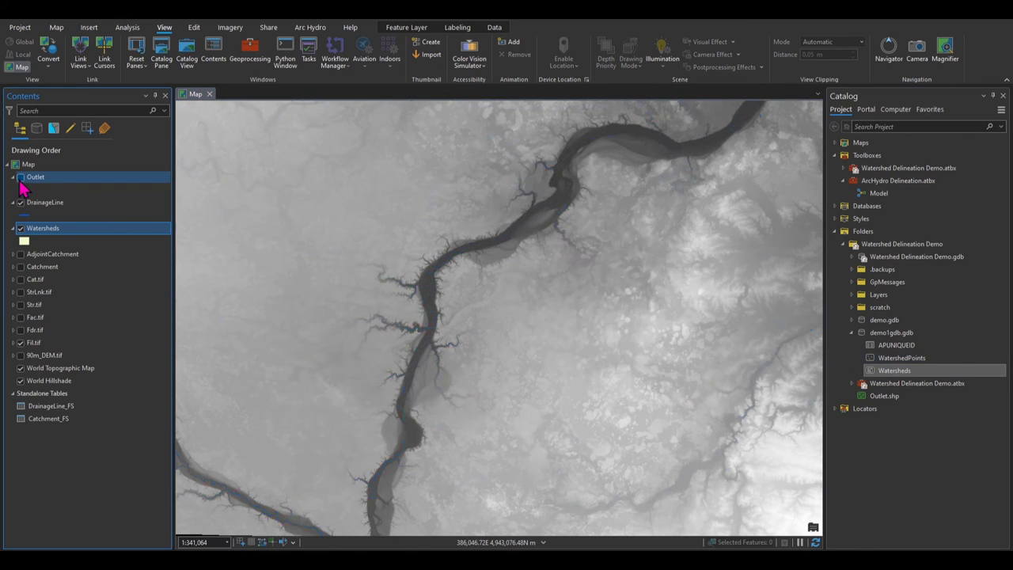
{"action": "scroll", "coordinate": [578, 249], "scroll_direction": "up", "scroll_amount": 4}
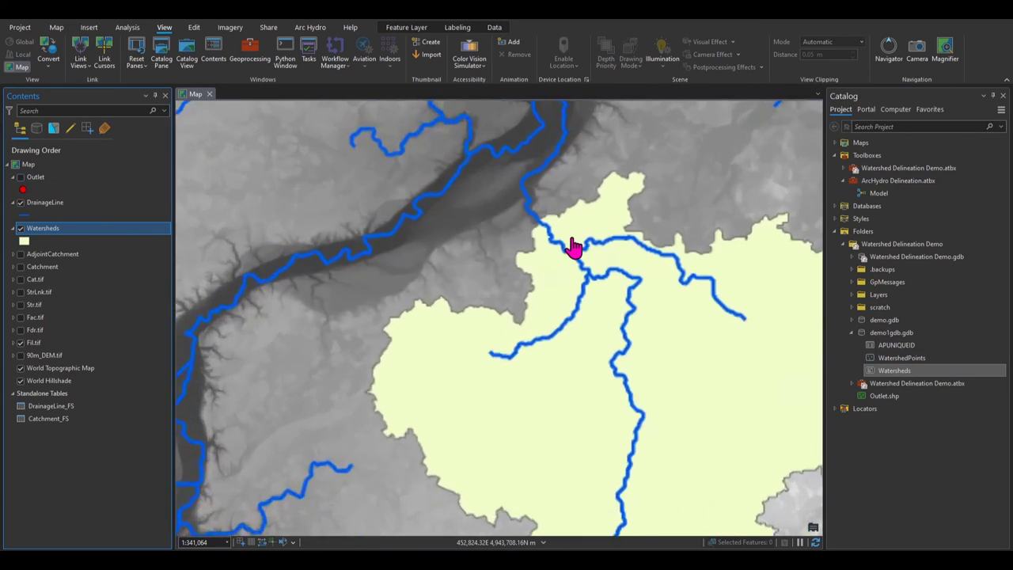
{"action": "left_click", "coordinate": [936, 374]}
{"action": "left_click", "coordinate": [901, 358]}
{"action": "left_click_drag", "start_coordinate": [901, 360], "coordinate": [534, 309]}
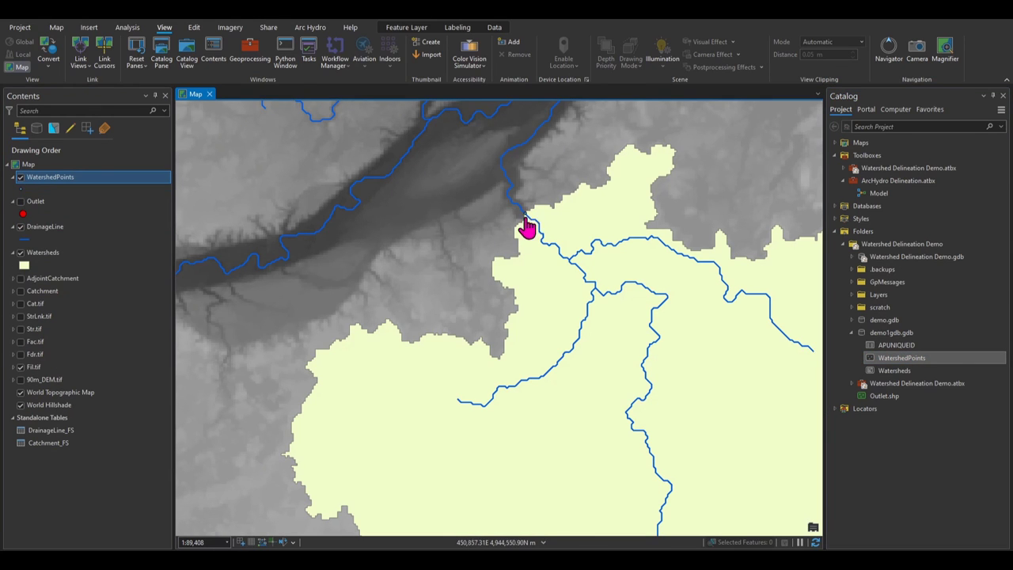
{"action": "scroll", "coordinate": [587, 267], "scroll_direction": "down", "scroll_amount": 4}
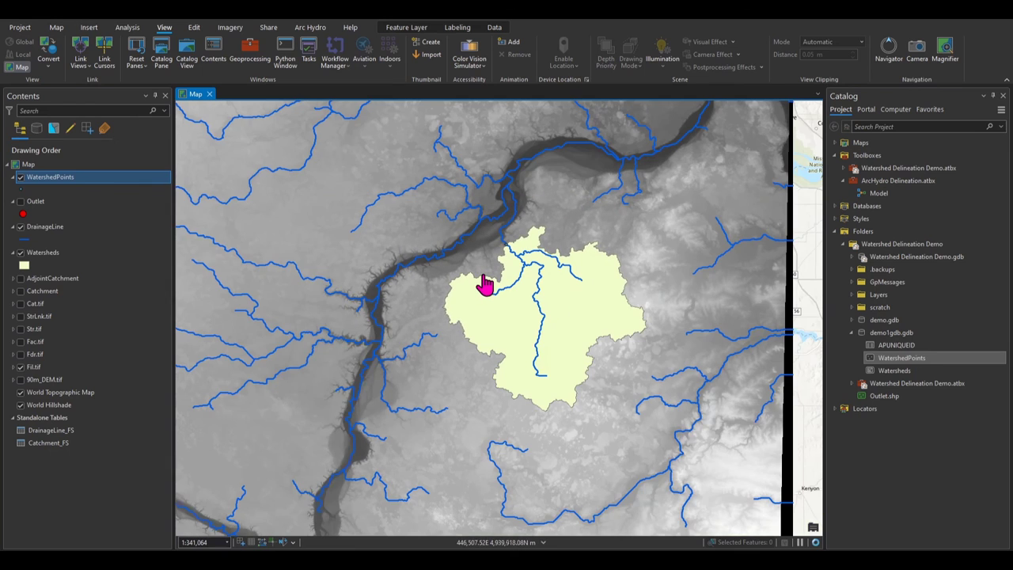
{"action": "scroll", "coordinate": [478, 284], "scroll_direction": "up", "scroll_amount": 2}
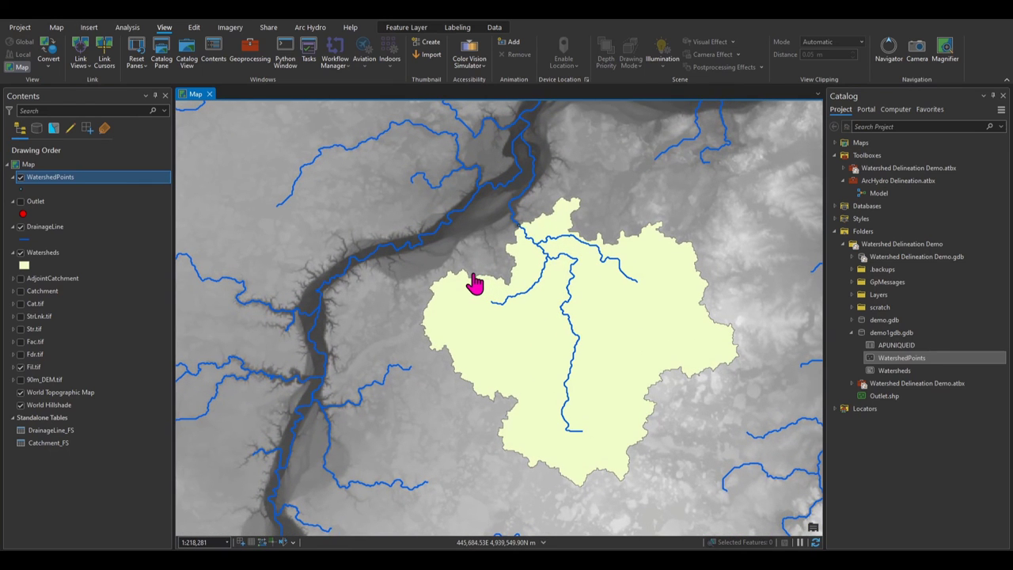